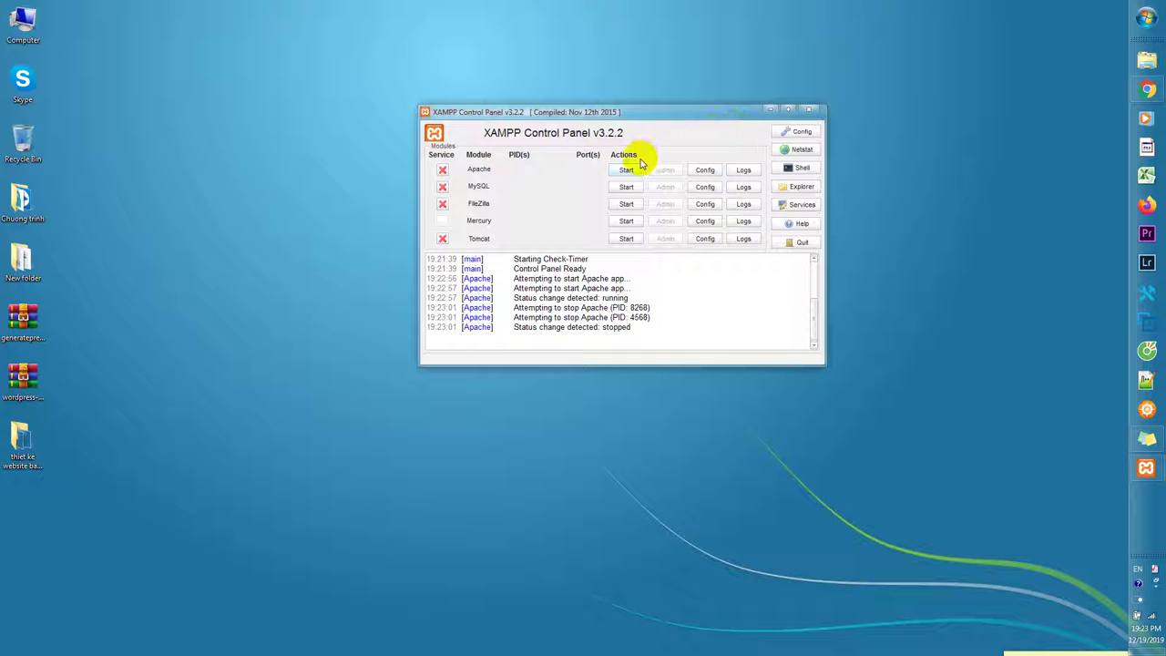
Relaunch XAMPP Control Panel from the Start menu, start Apache and MySQL, then minimize it.
left_click(820, 109)
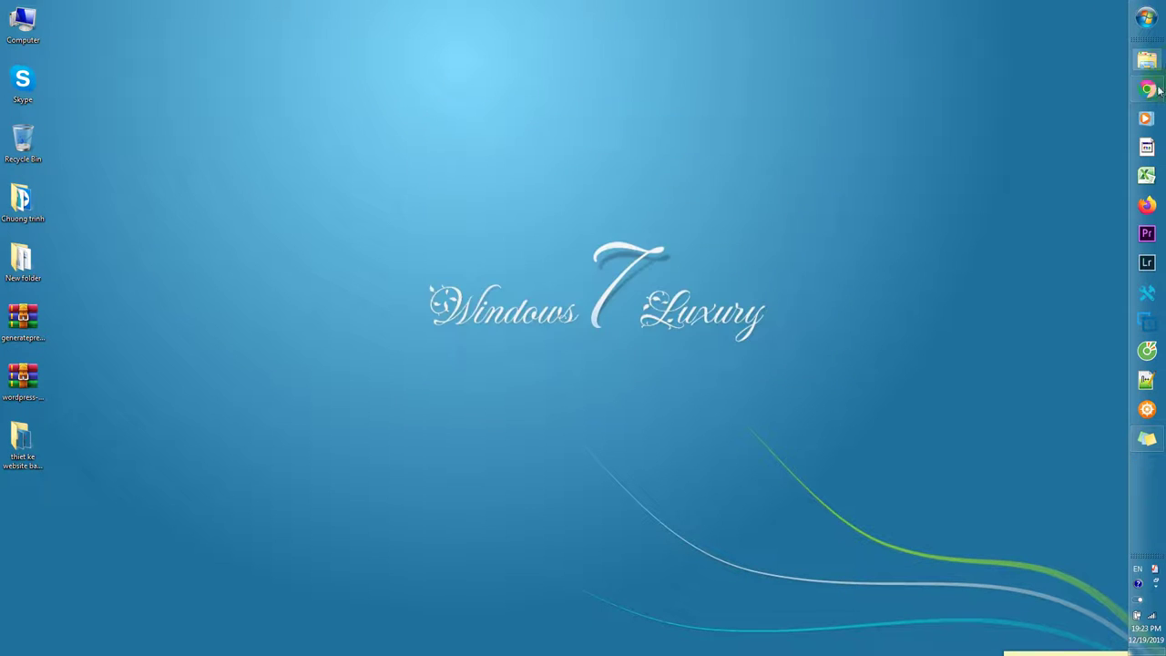
left_click(1147, 18)
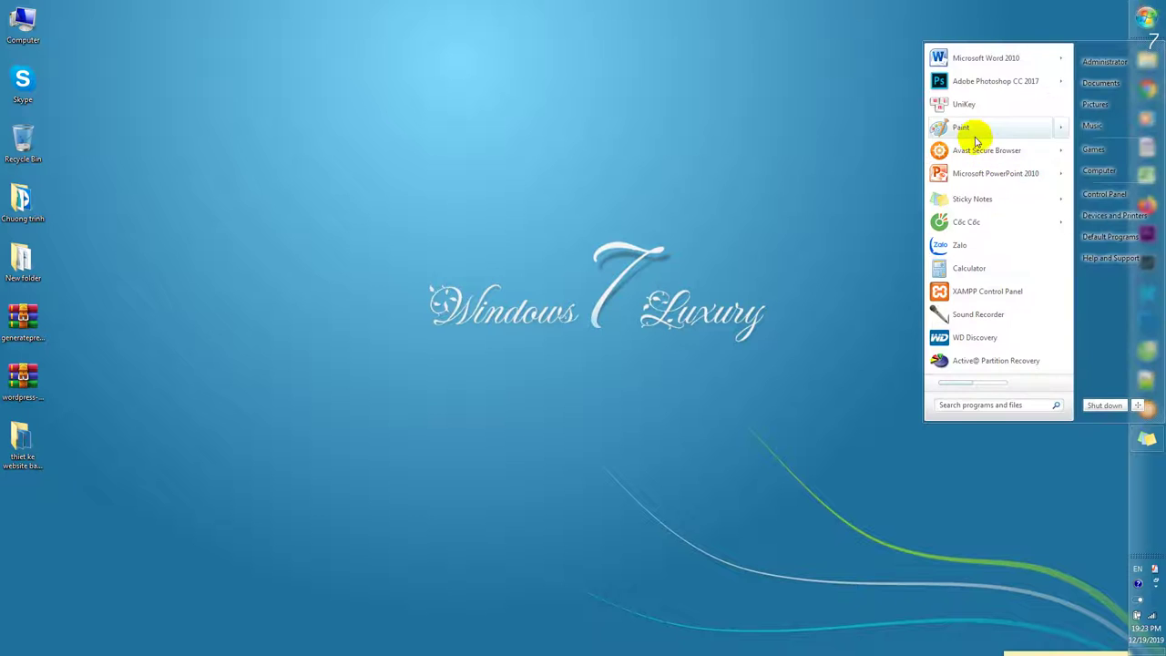
left_click(970, 290)
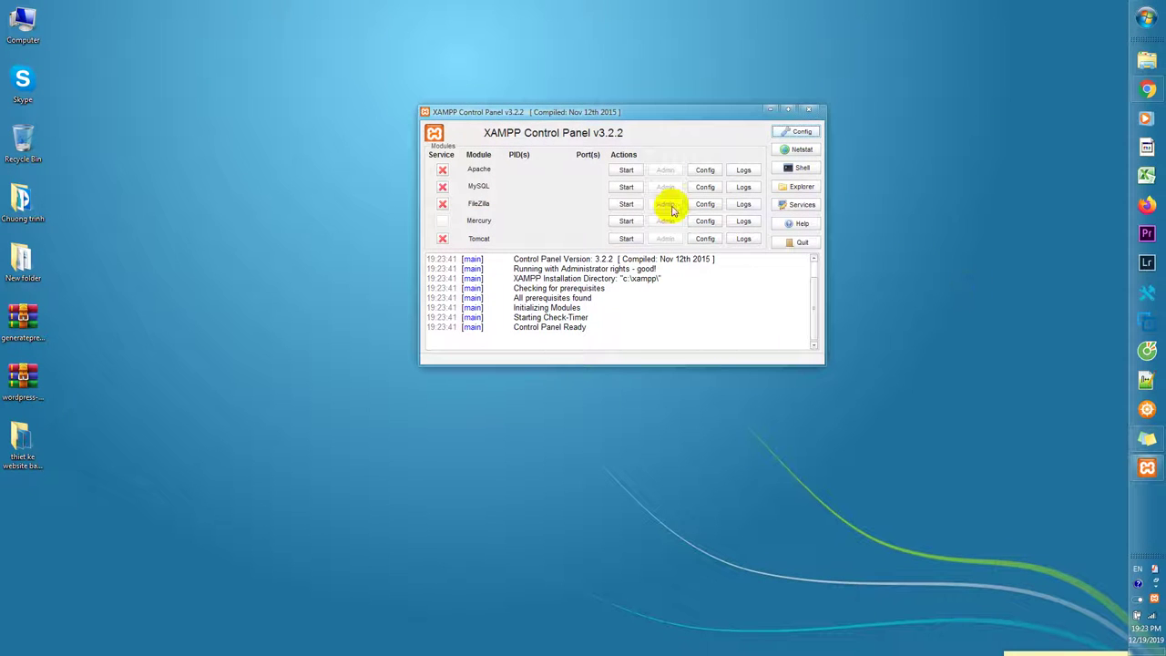
left_click(626, 171)
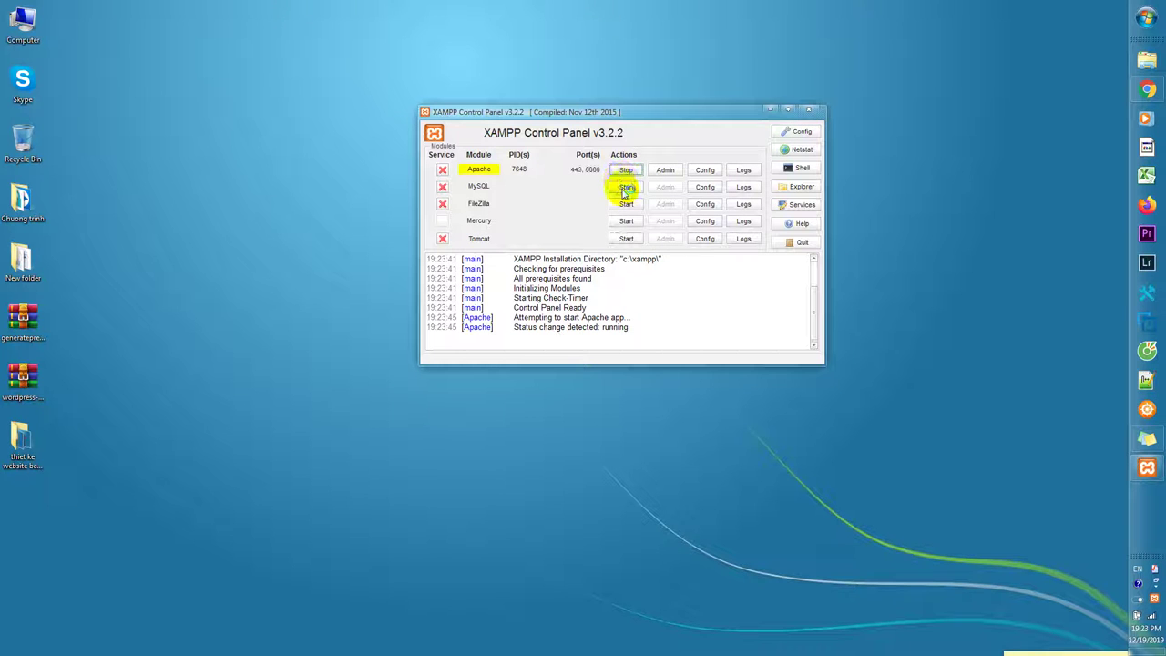
left_click(625, 188)
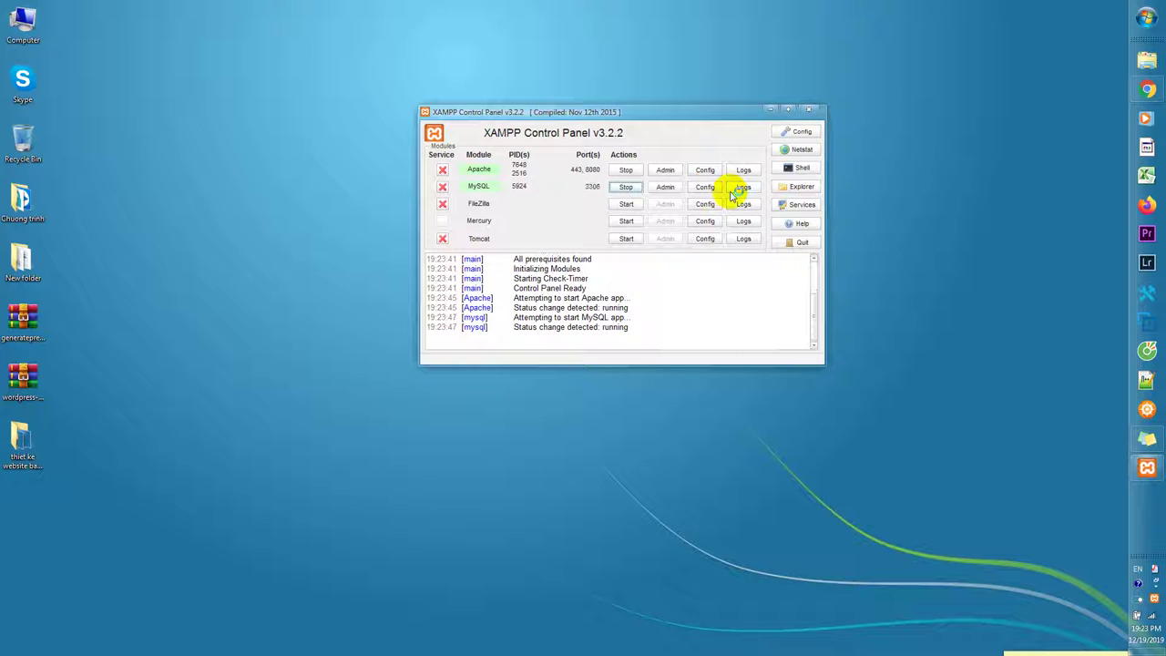
left_click(774, 110)
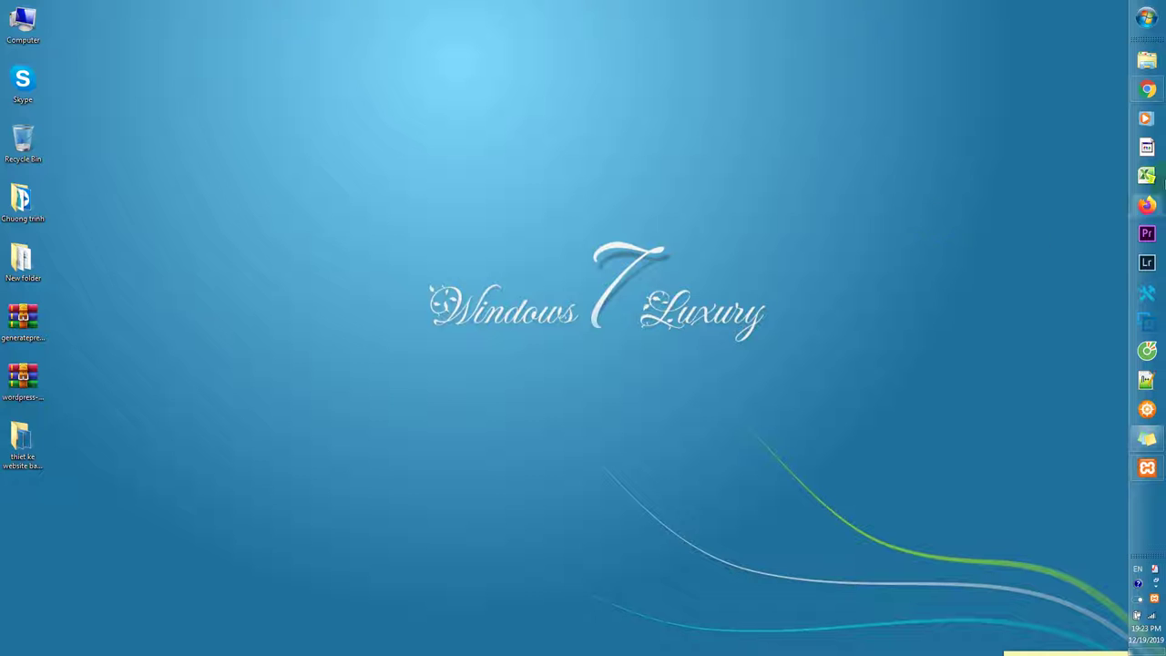
Open Chrome and enter localhost:8080/hoanglam in the blank tab.
left_click(1148, 86)
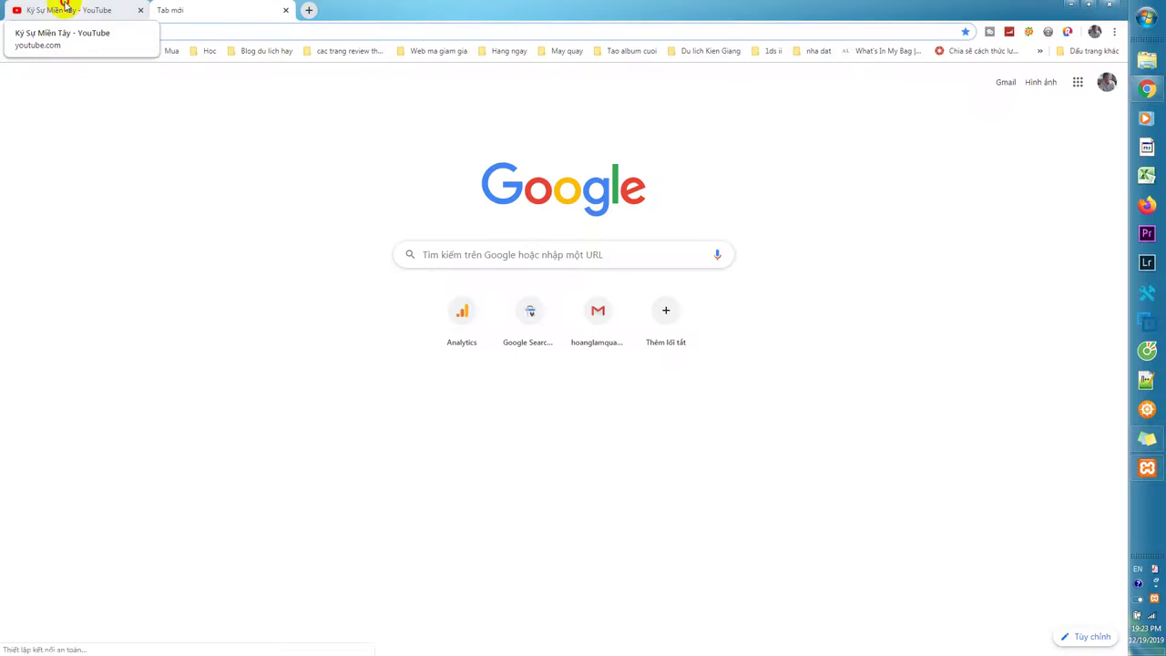
left_click(58, 9)
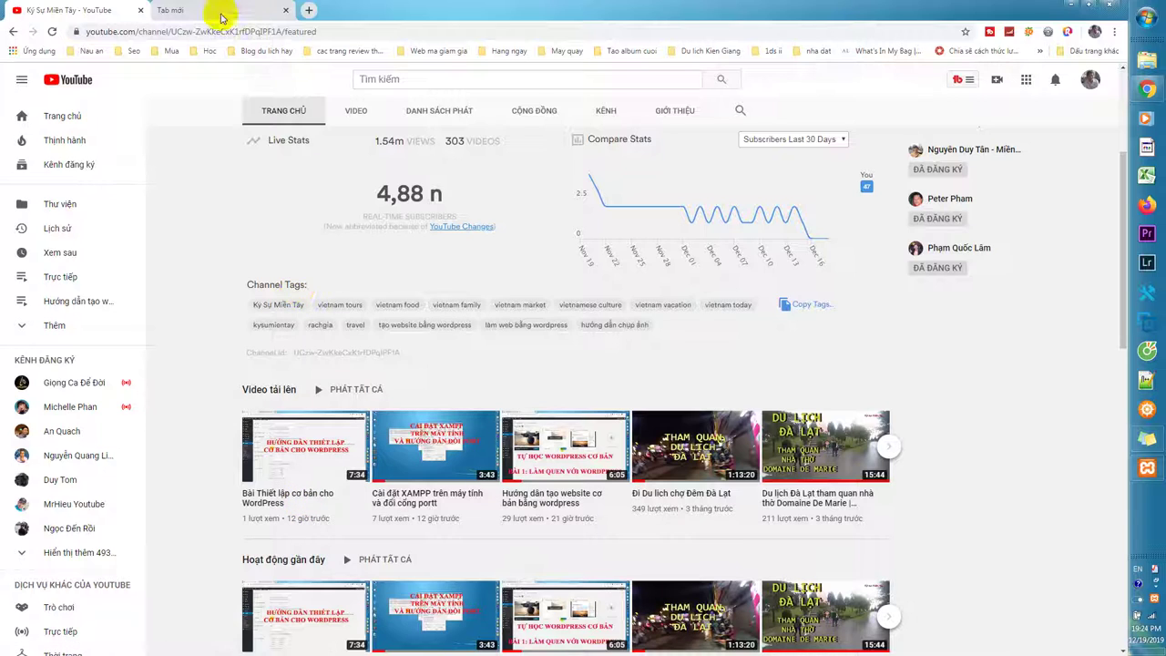
left_click(268, 14)
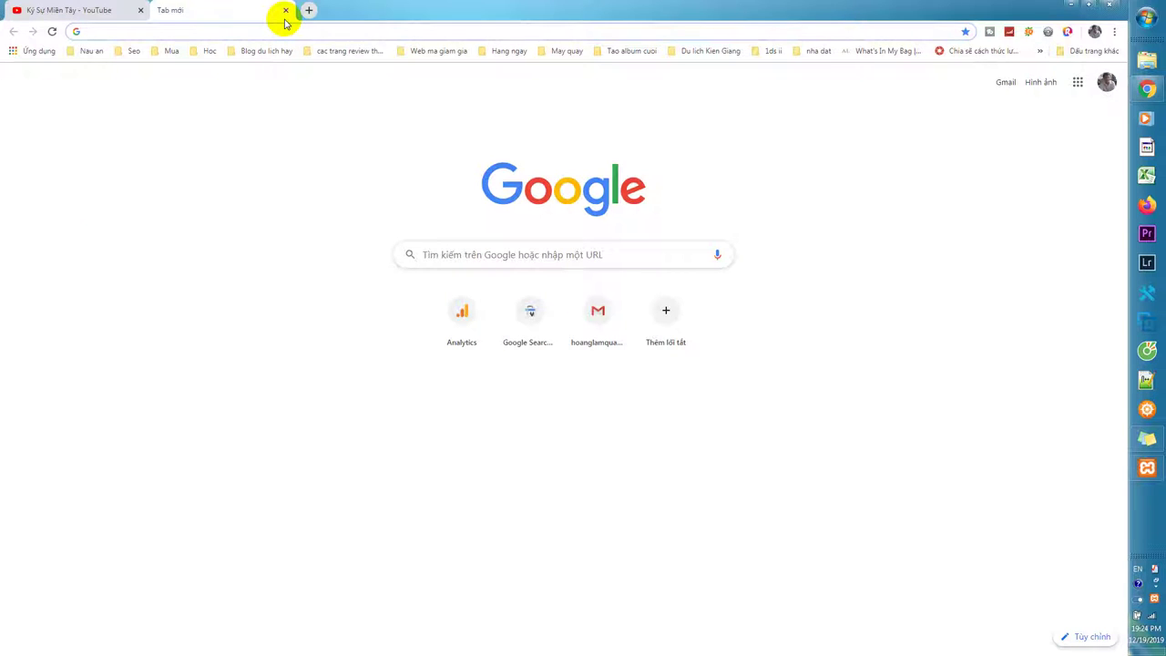
type("lo")
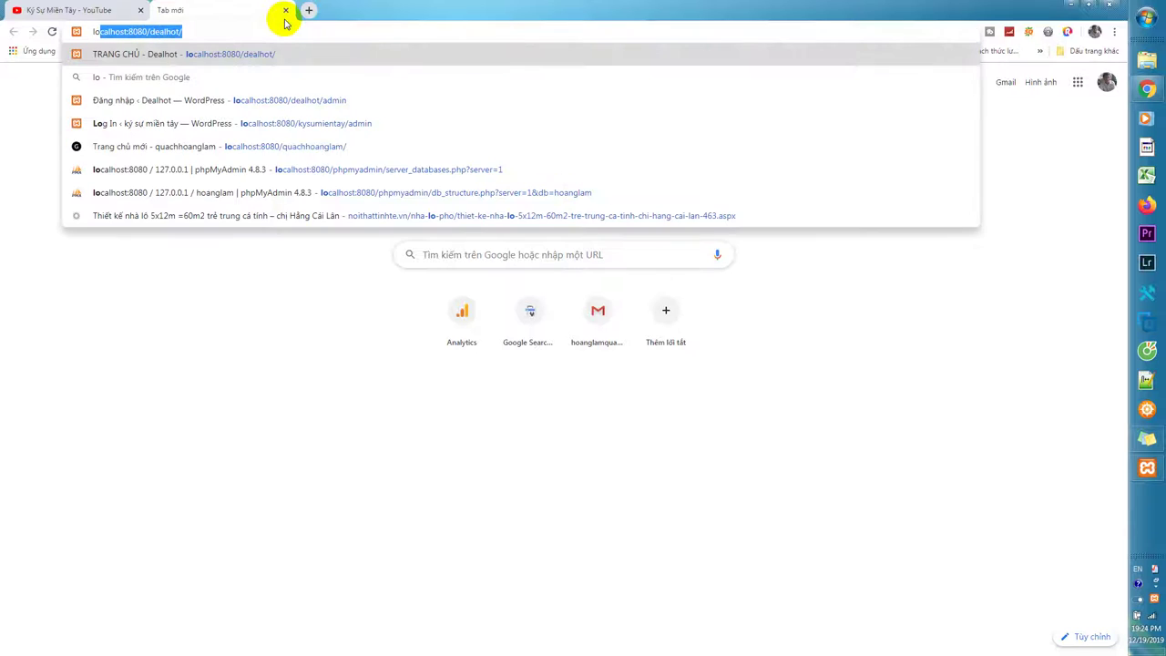
left_click(155, 31)
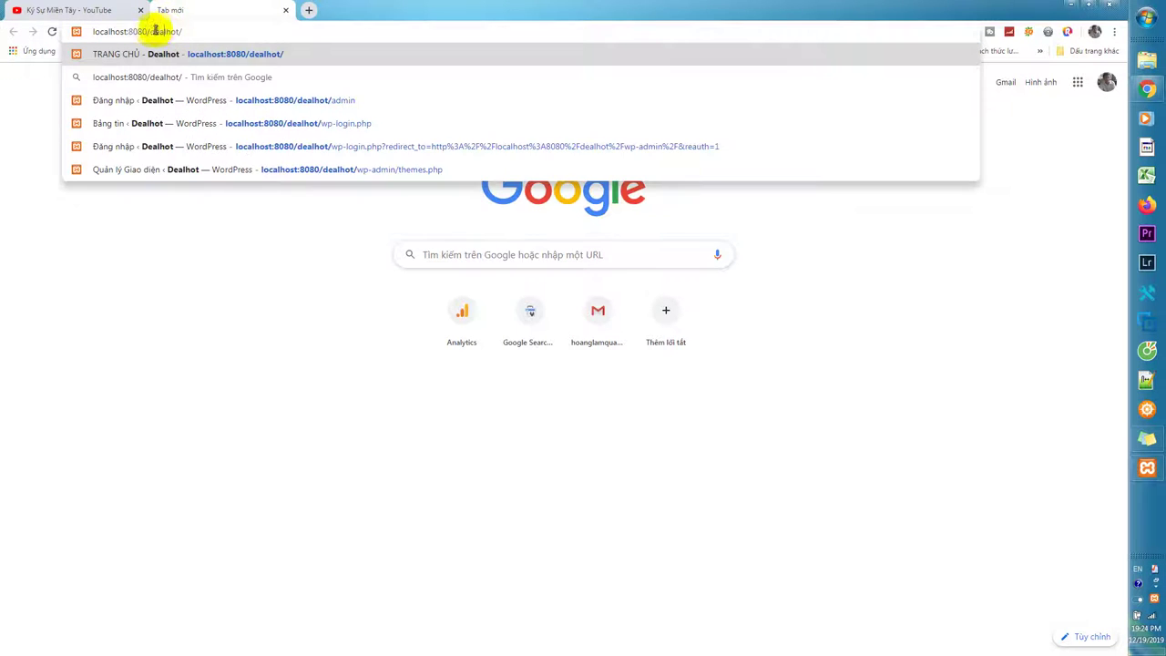
left_click_drag(165, 31, 195, 29)
type("hoanglam")
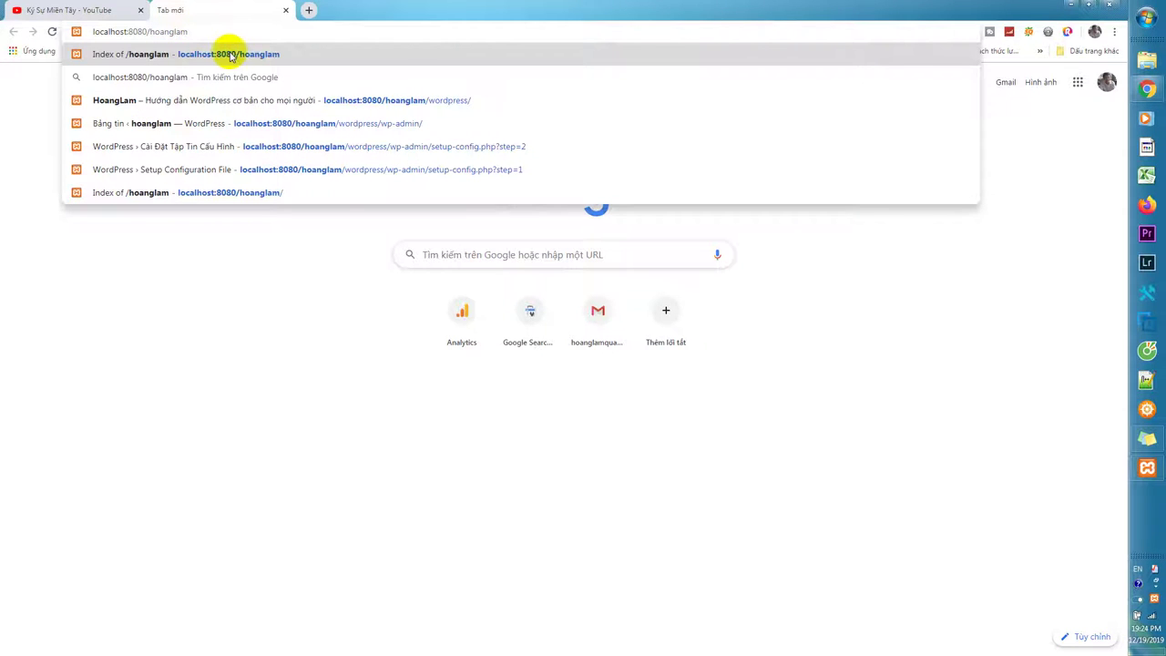
Open the wordpress folder from the /hoanglam index, then add another blank tab.
left_click(233, 53)
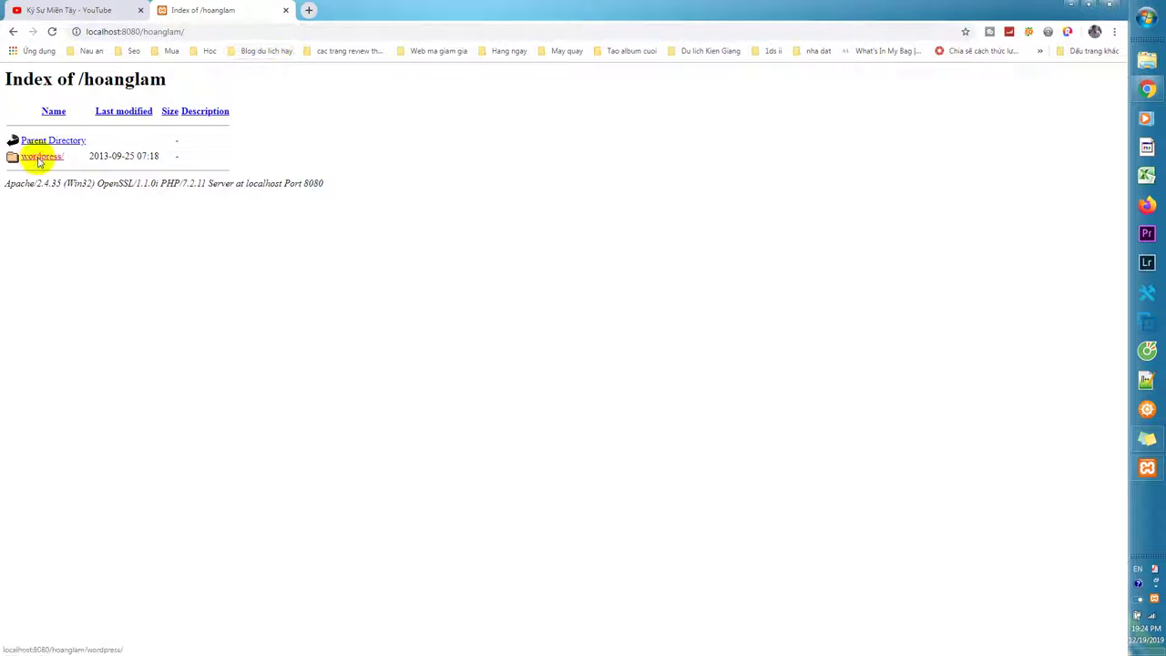
left_click(39, 158)
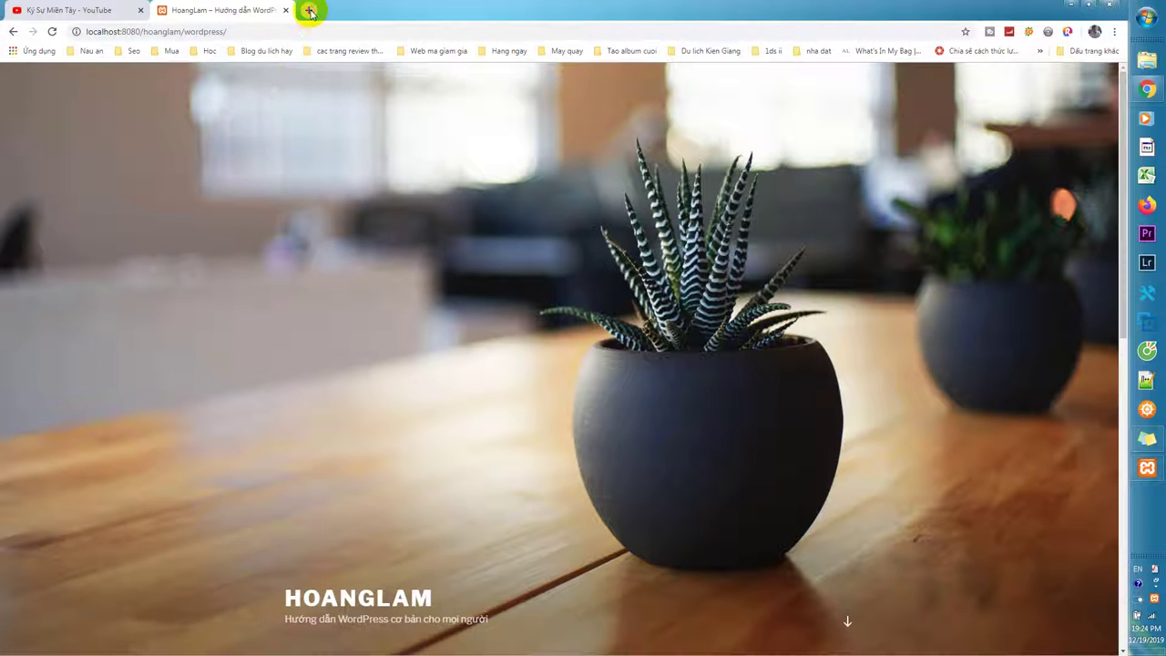
left_click(308, 9)
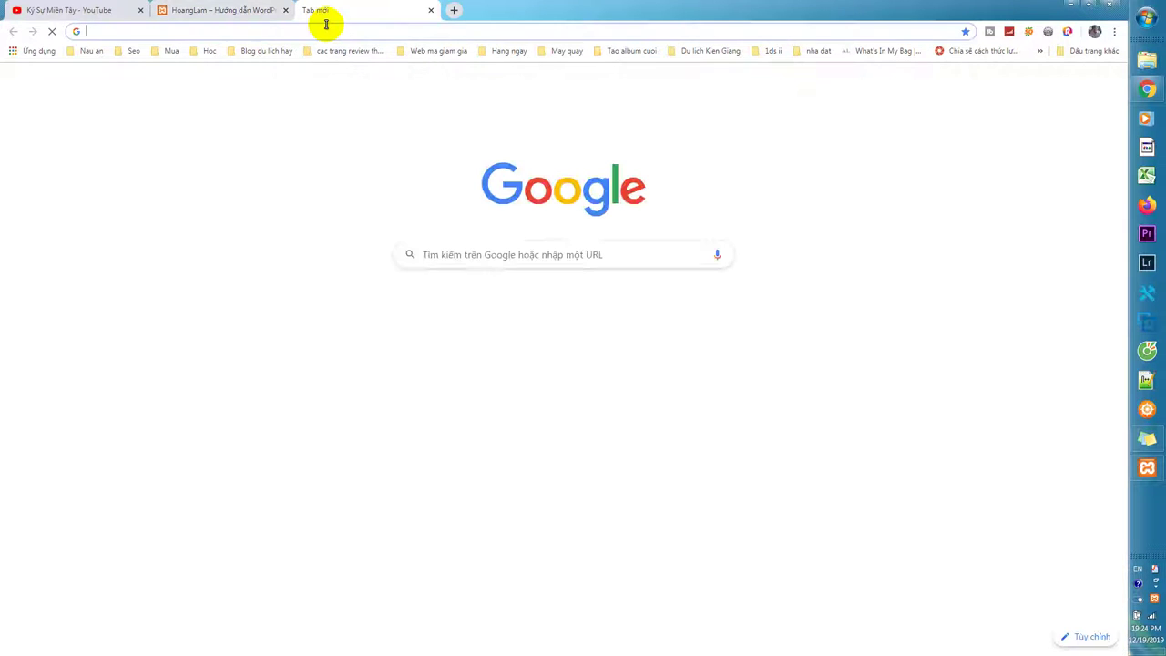
Go to the wp-admin login page of localhost:8080/hoanglam/.
type("localhost:8080/dealhot/")
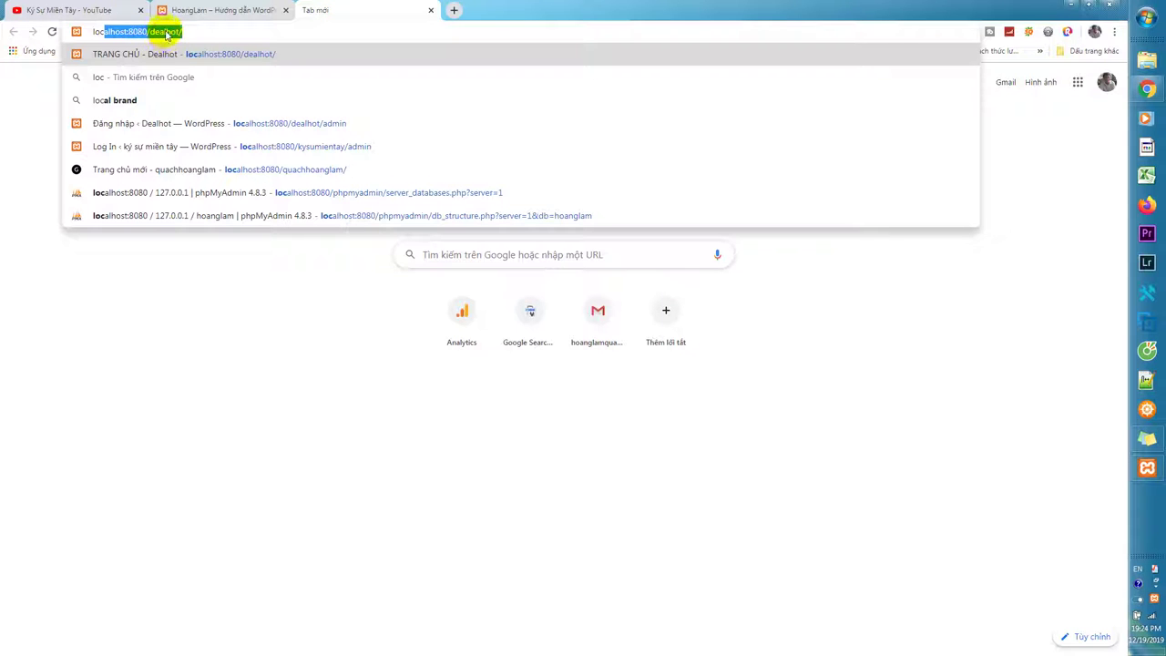
left_click_drag(155, 31, 228, 33)
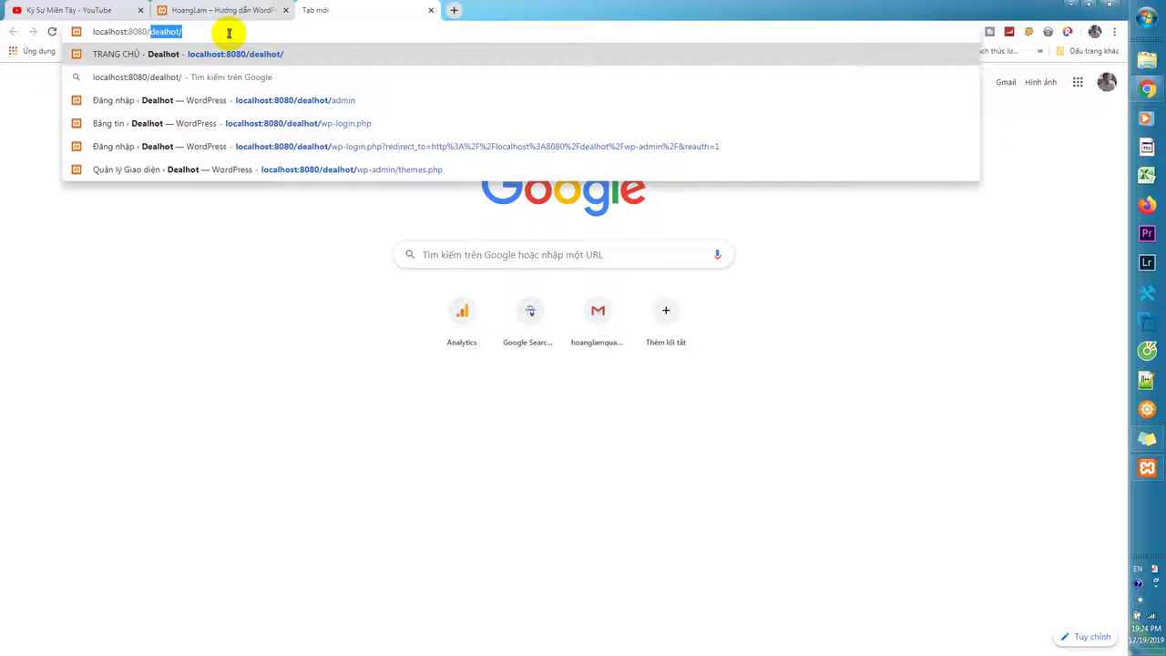
type("hoanglam")
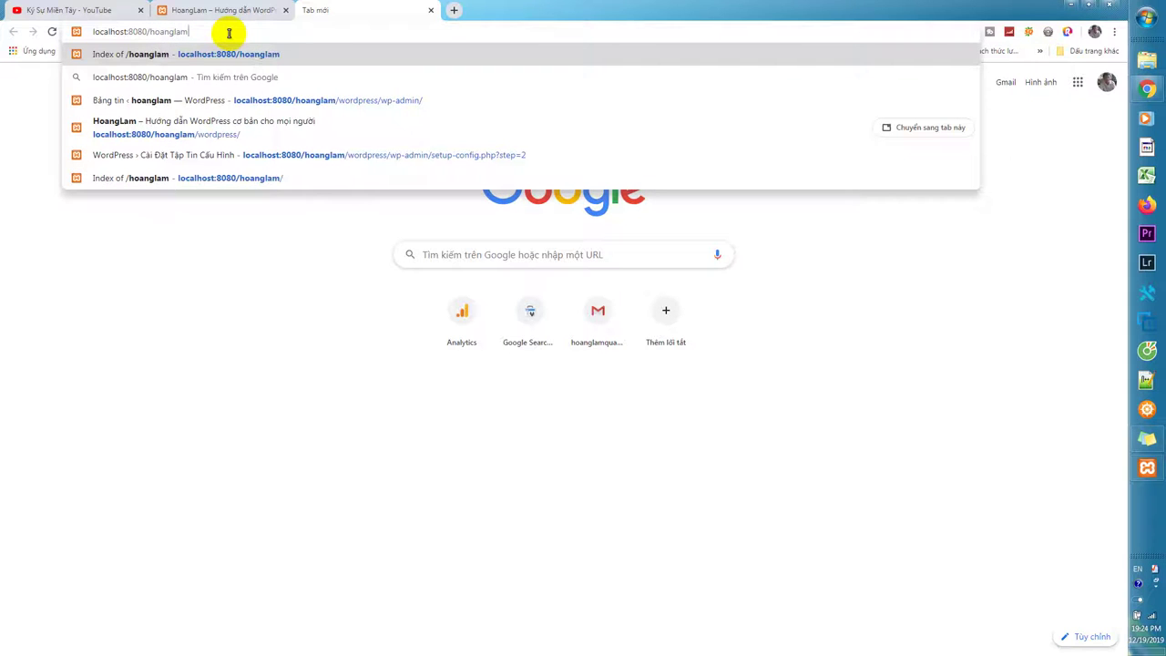
type("/")
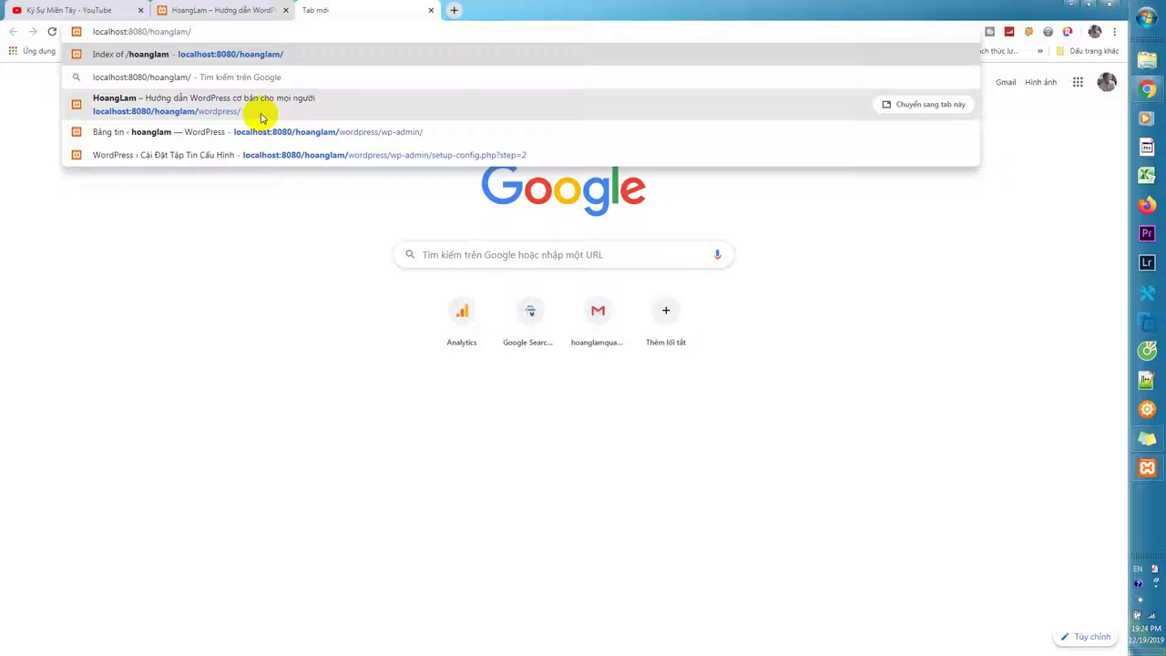
left_click(307, 135)
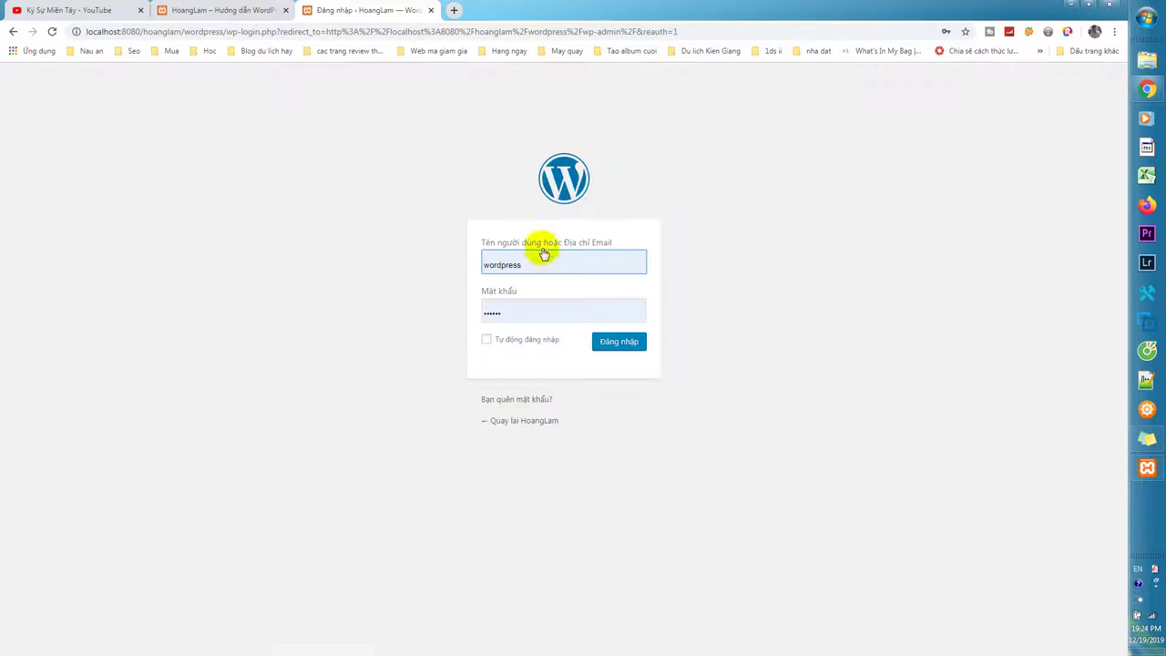
Replace the prefilled username and enter the account password on the login form.
double_click(544, 258)
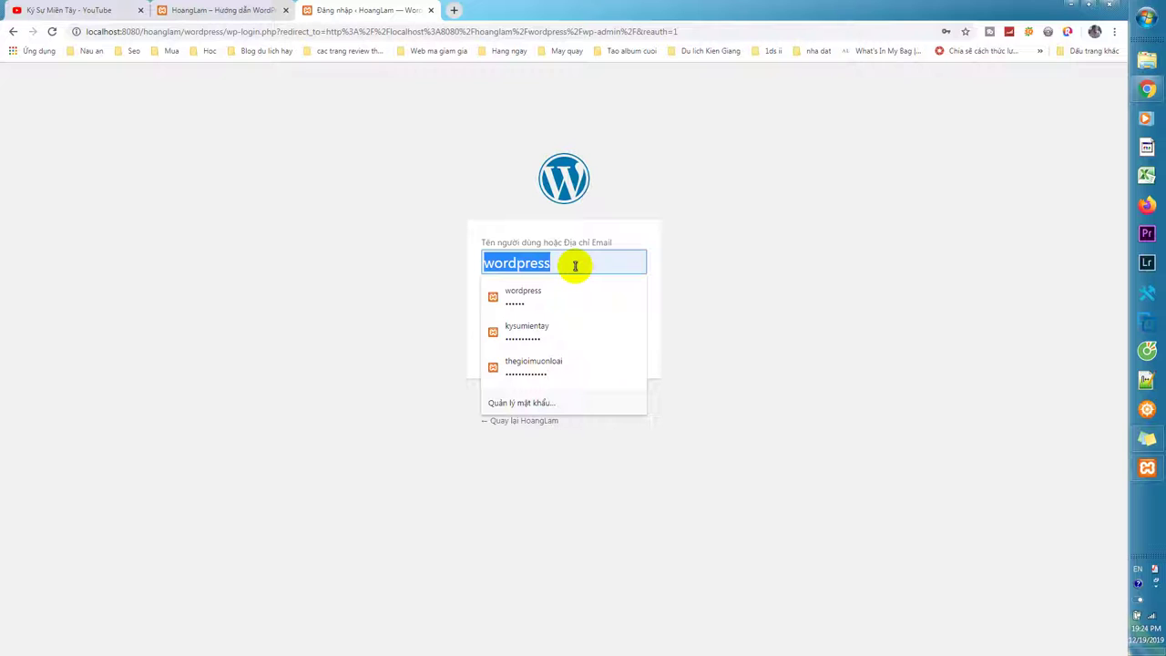
type("hoanglam")
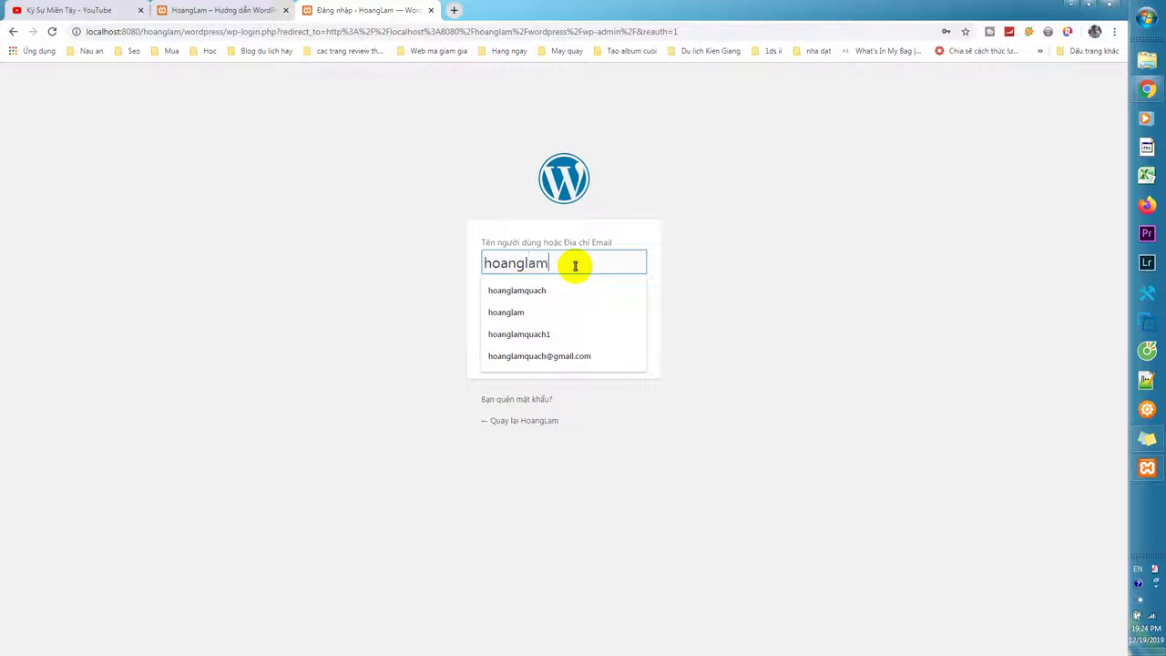
key("Tab")
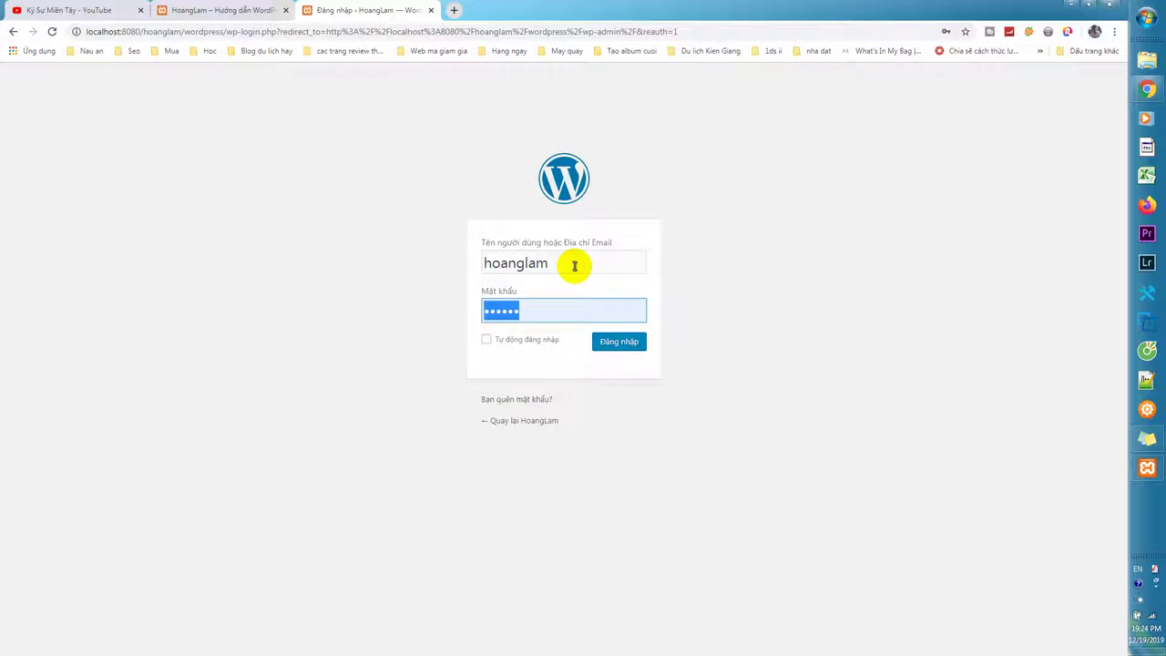
type("123")
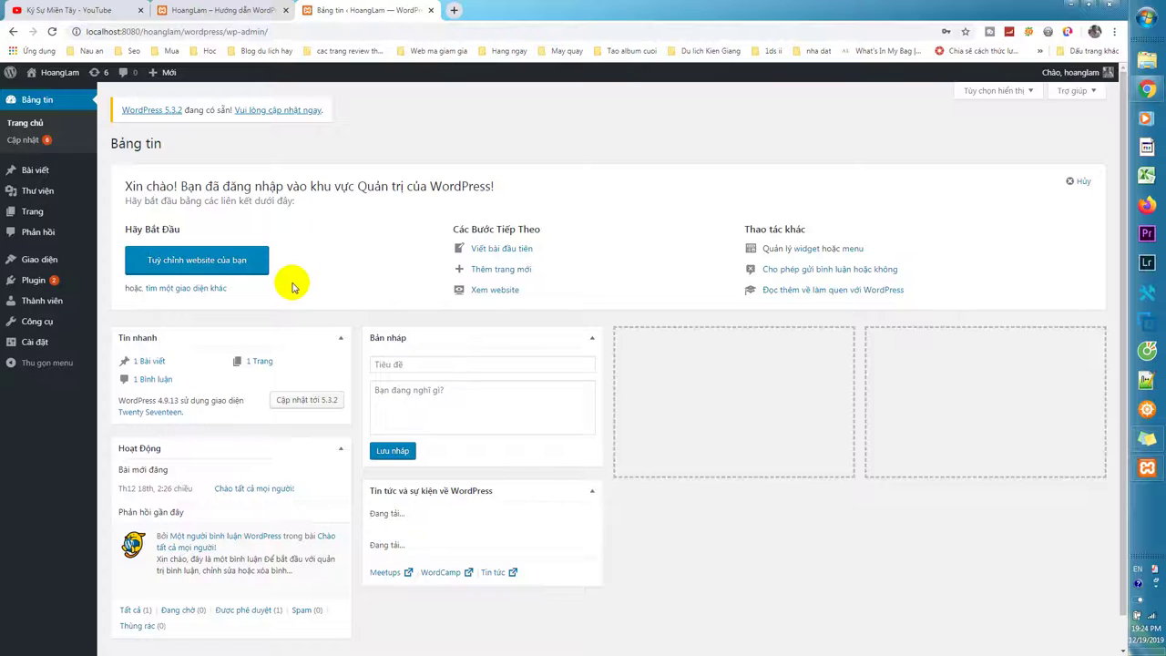
From the admin dashboard, open Appearance > Themes to list the installed themes.
left_click(216, 15)
left_click(308, 15)
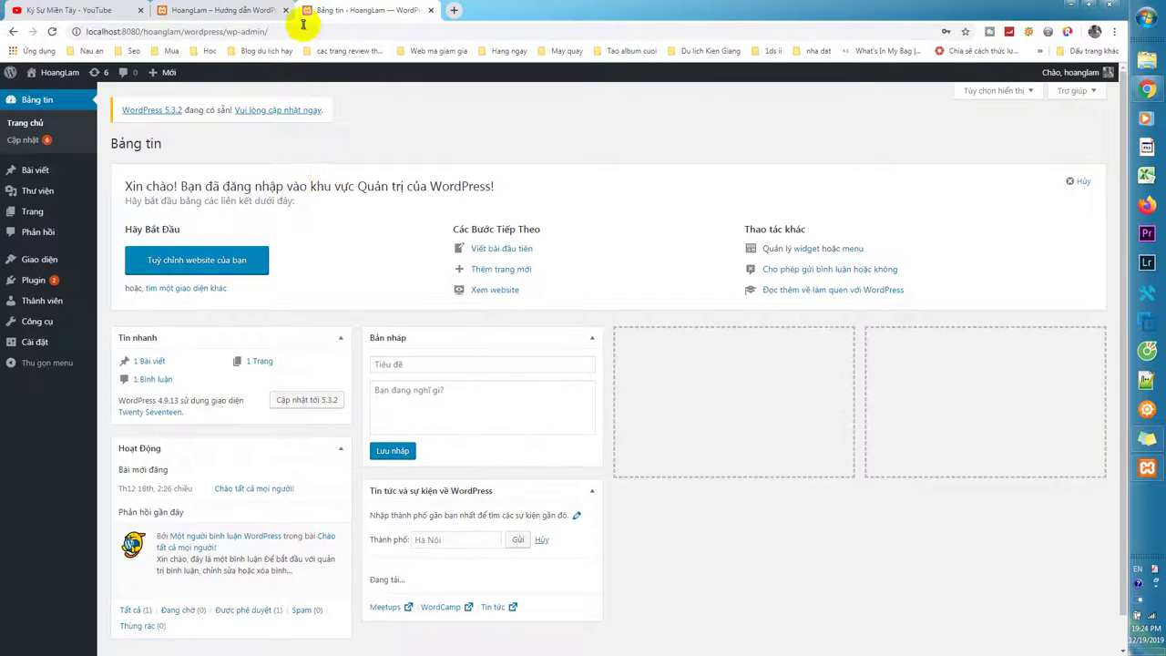
mouse_move(52, 264)
left_click(178, 265)
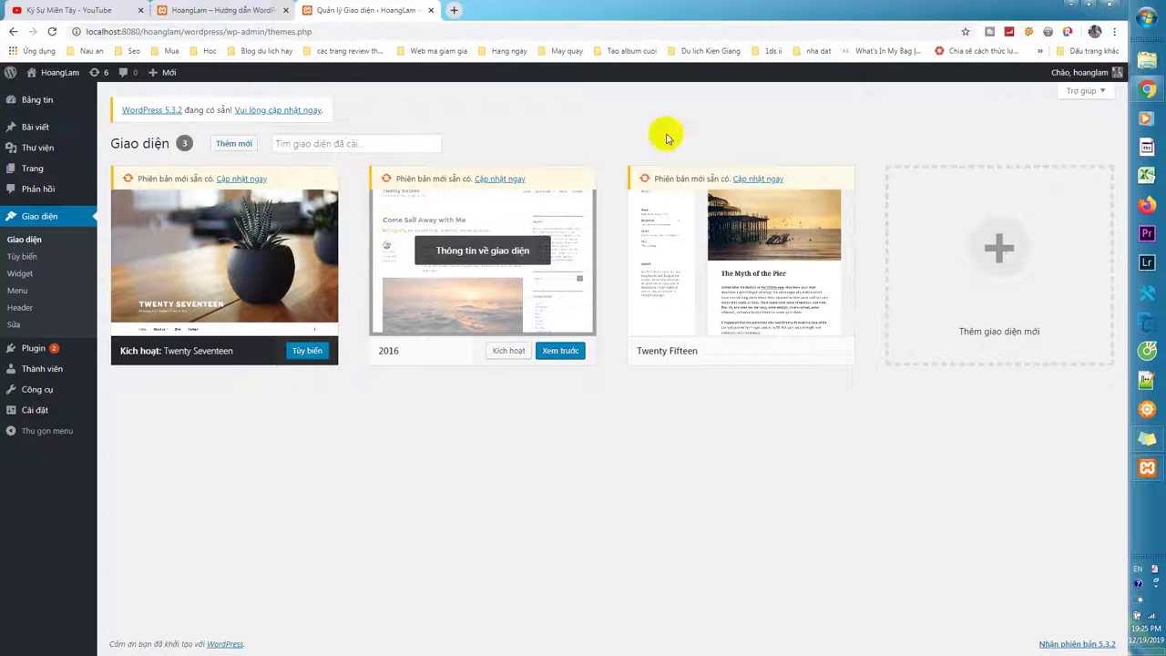
Check the generatepress zip on the desktop, then restore Chrome showing the Themes page.
left_click(1075, 6)
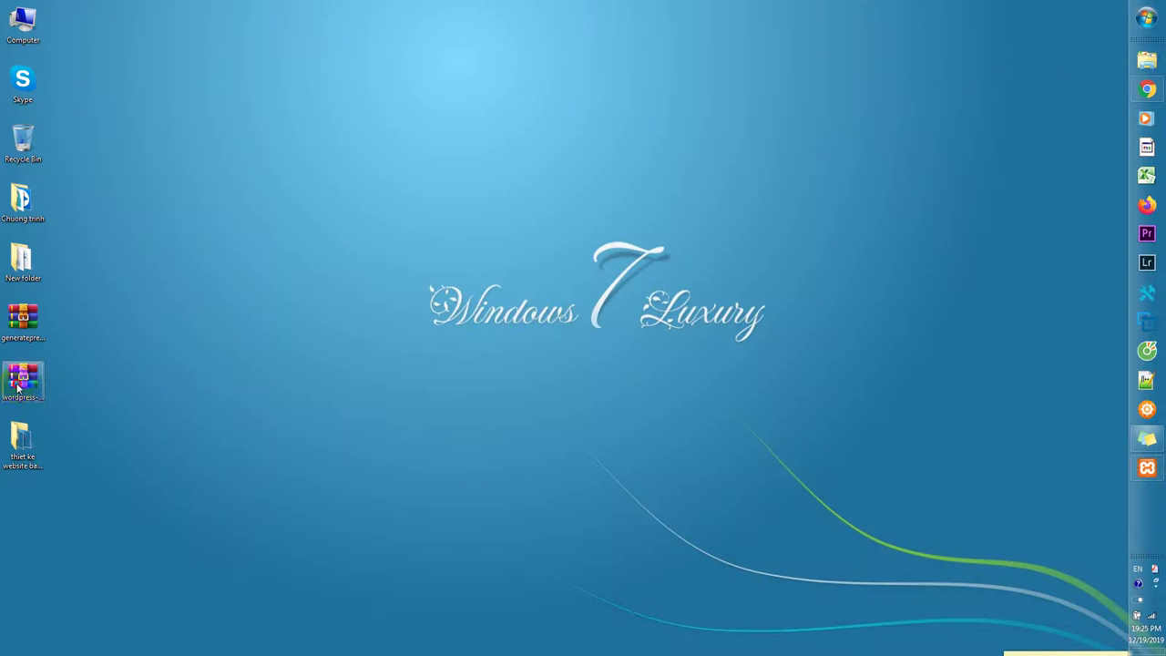
left_click(32, 324)
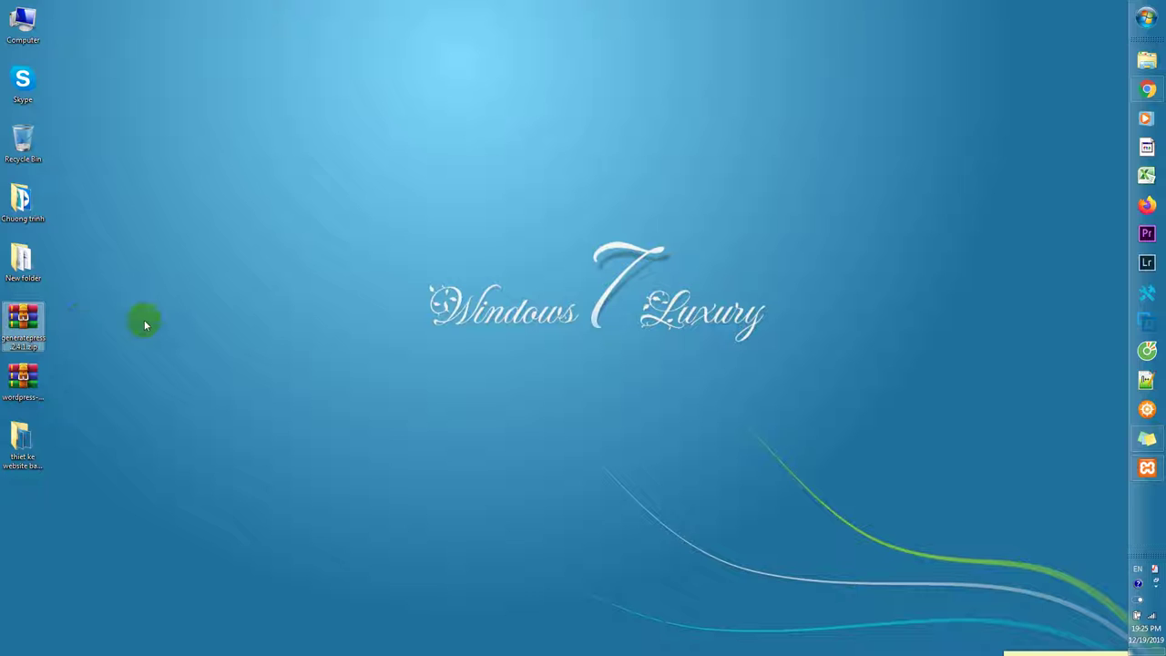
left_click(1148, 89)
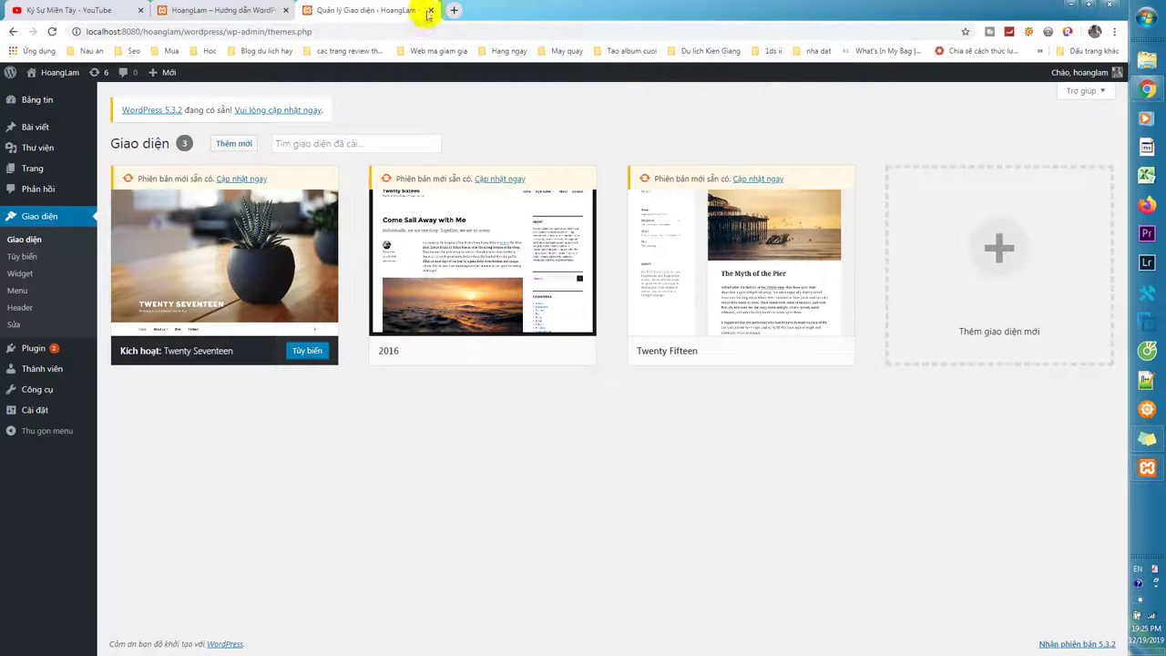
left_click(456, 10)
Search Google for generatepress and open the official GeneratePress homepage.
type("gen")
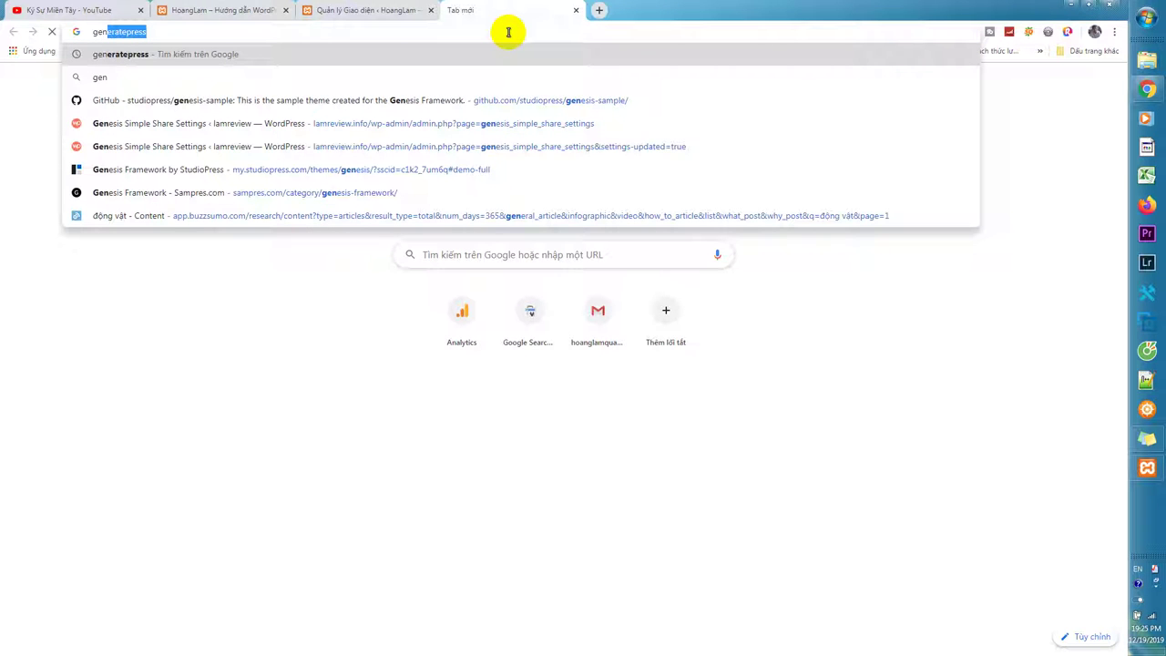
key("Return")
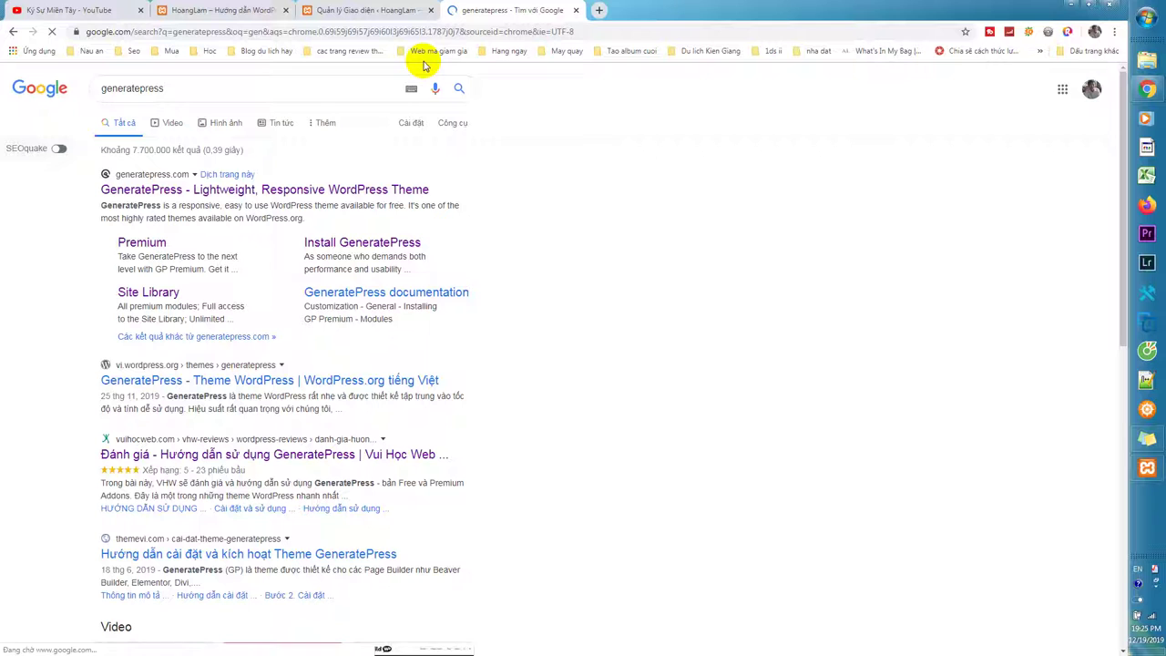
left_click(426, 189)
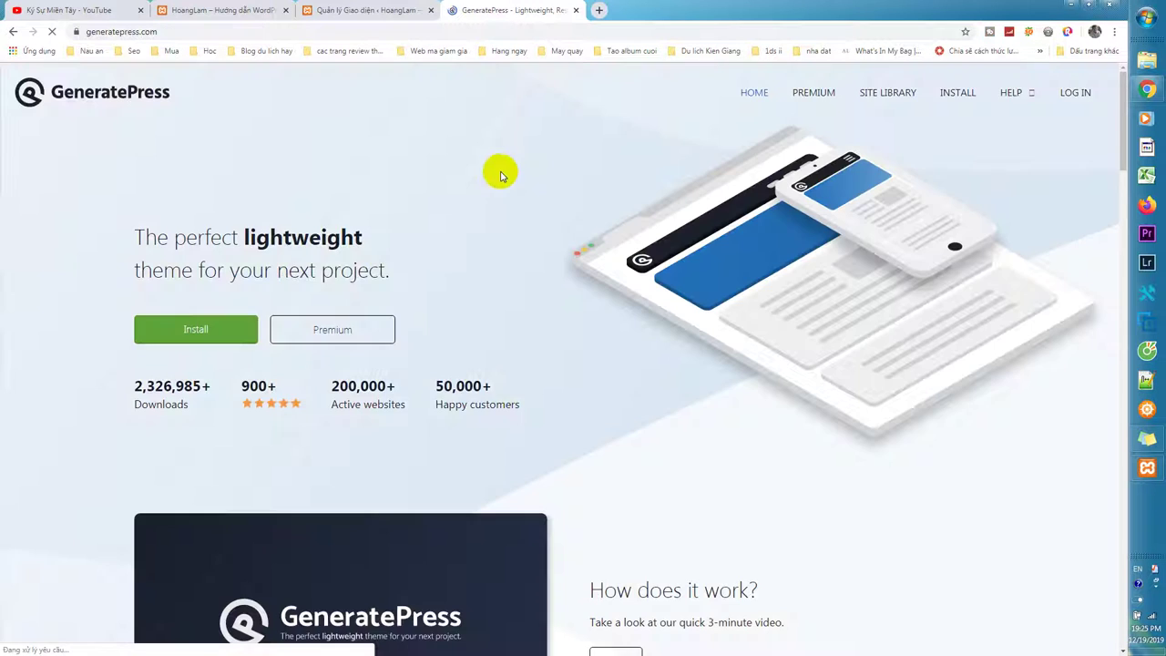
scroll(446, 242, "down", 2)
scroll(410, 255, "up", 1)
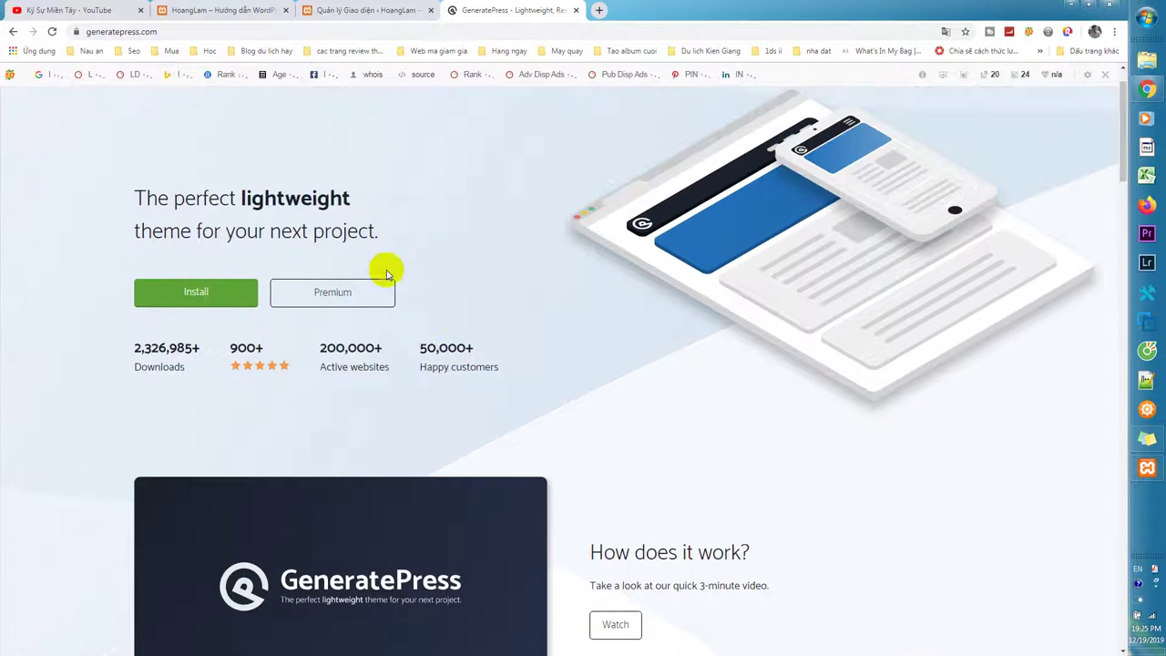
scroll(419, 301, "down", 2)
scroll(420, 329, "up", 1)
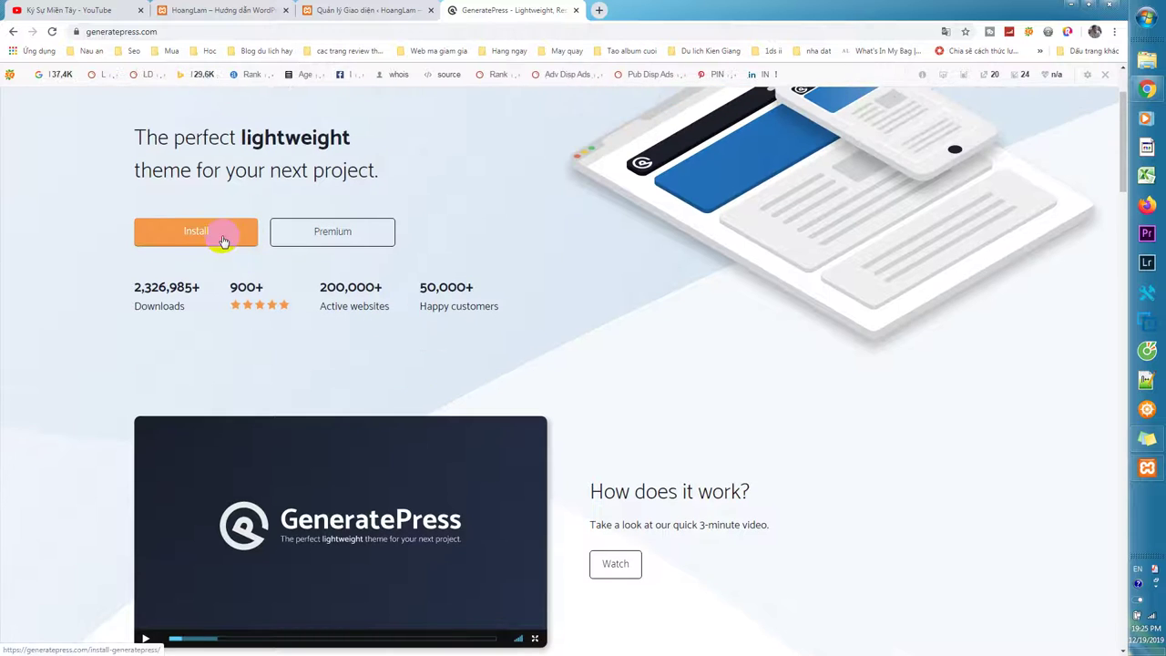
scroll(346, 273, "down", 3)
scroll(364, 246, "up", 2)
Open the GeneratePress Install page, cancel saving the theme zip, and return to the Themes tab.
left_click(234, 180)
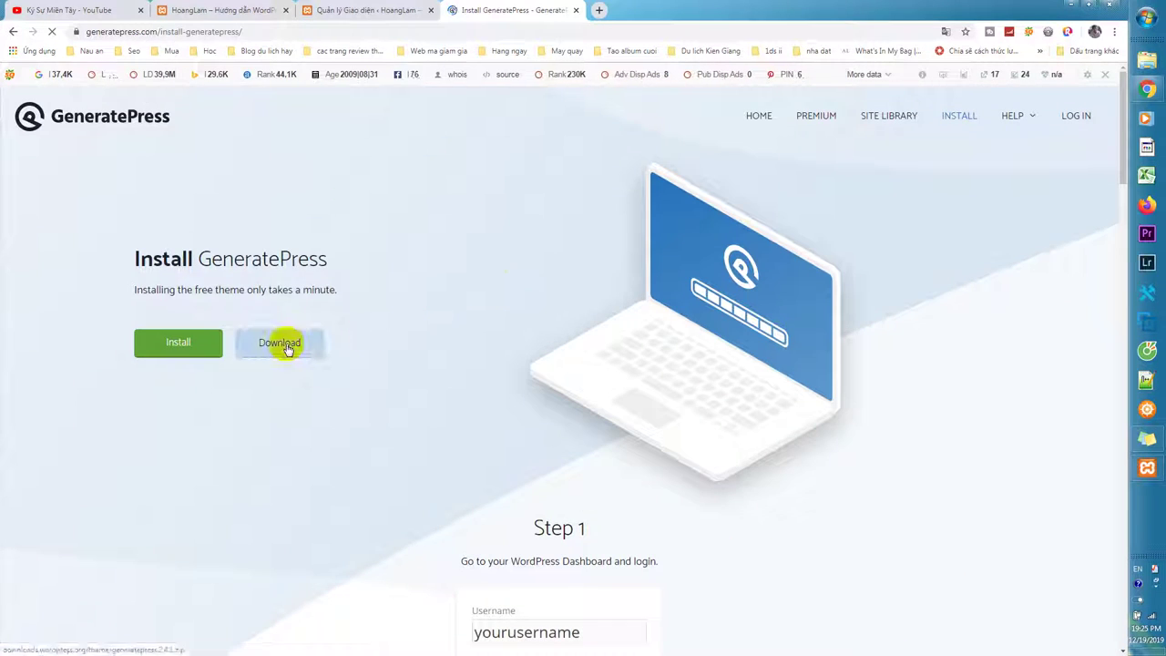
left_click(286, 347)
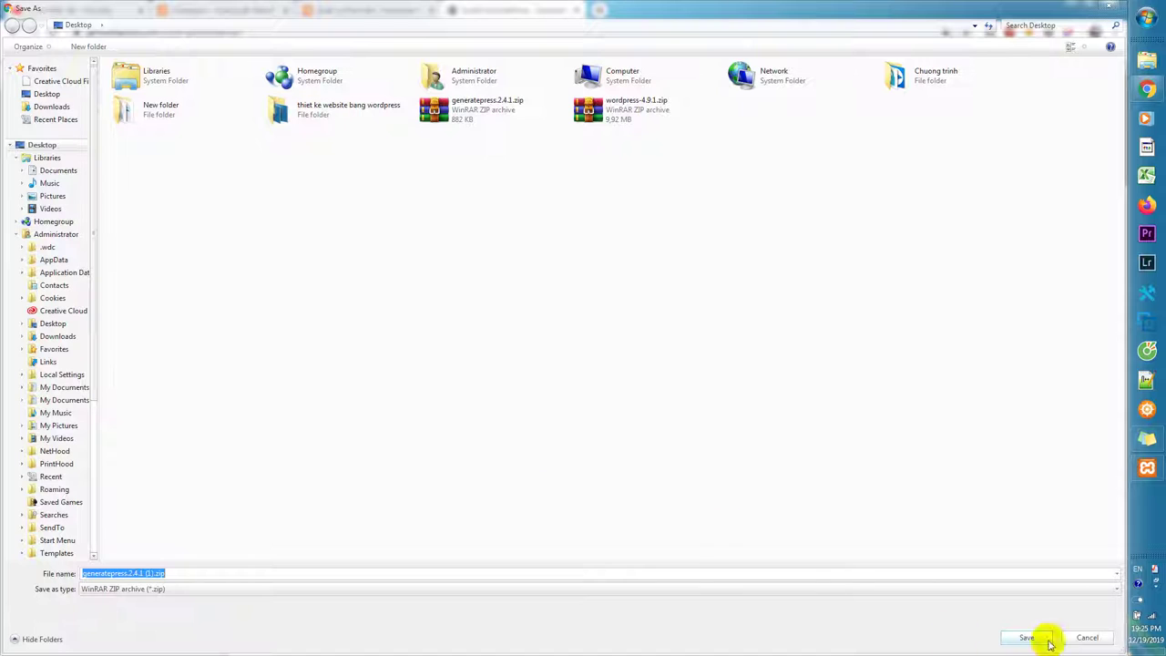
left_click(1106, 639)
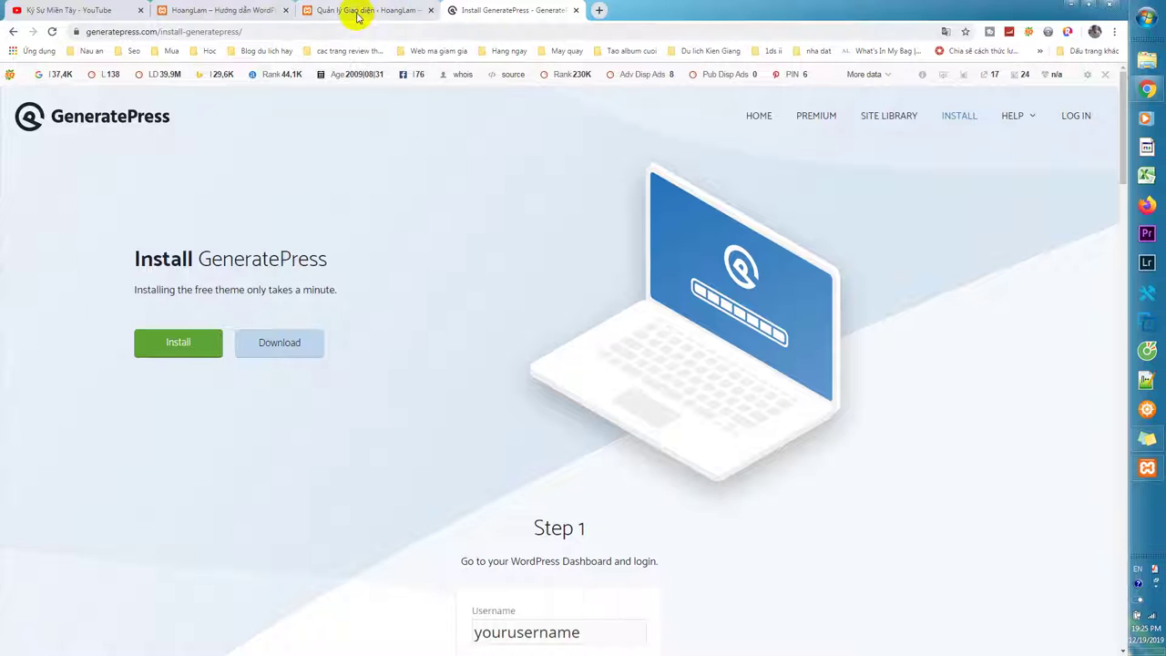
left_click(369, 11)
left_click(500, 11)
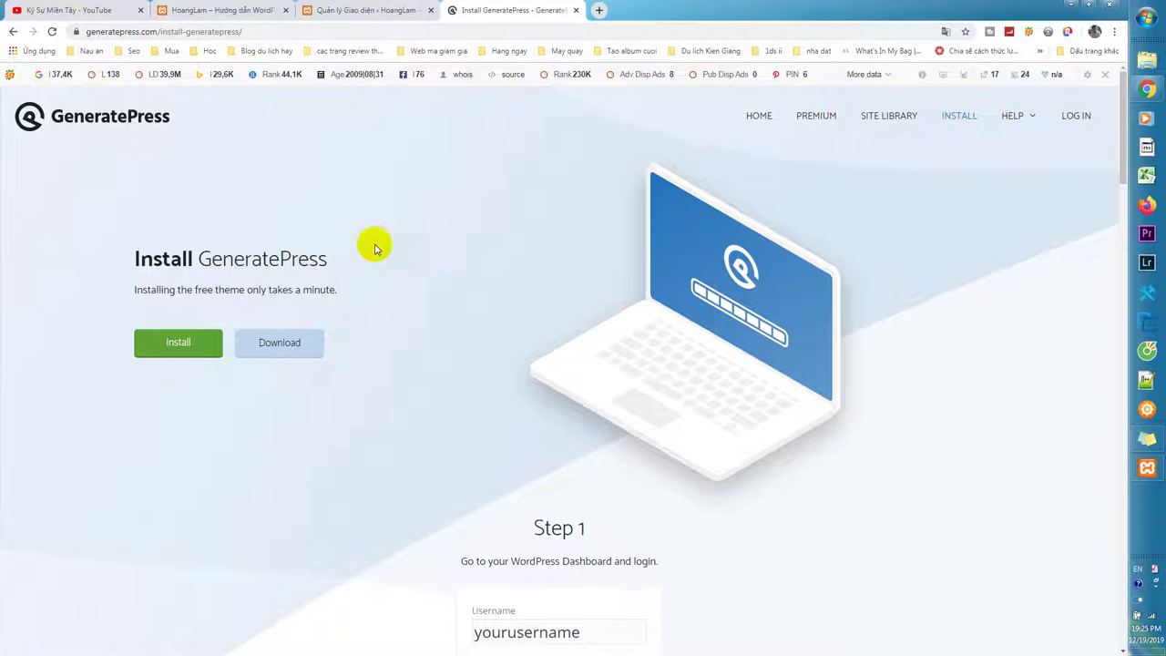
scroll(483, 269, "down", 2)
scroll(529, 277, "up", 2)
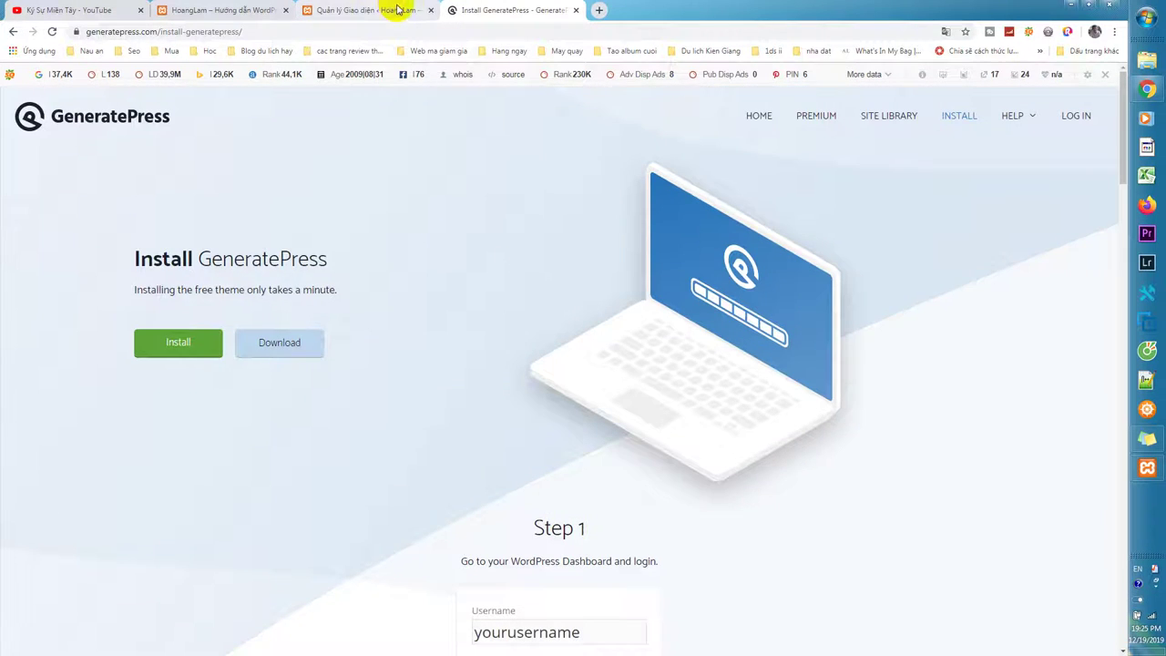
left_click(392, 10)
left_click(510, 10)
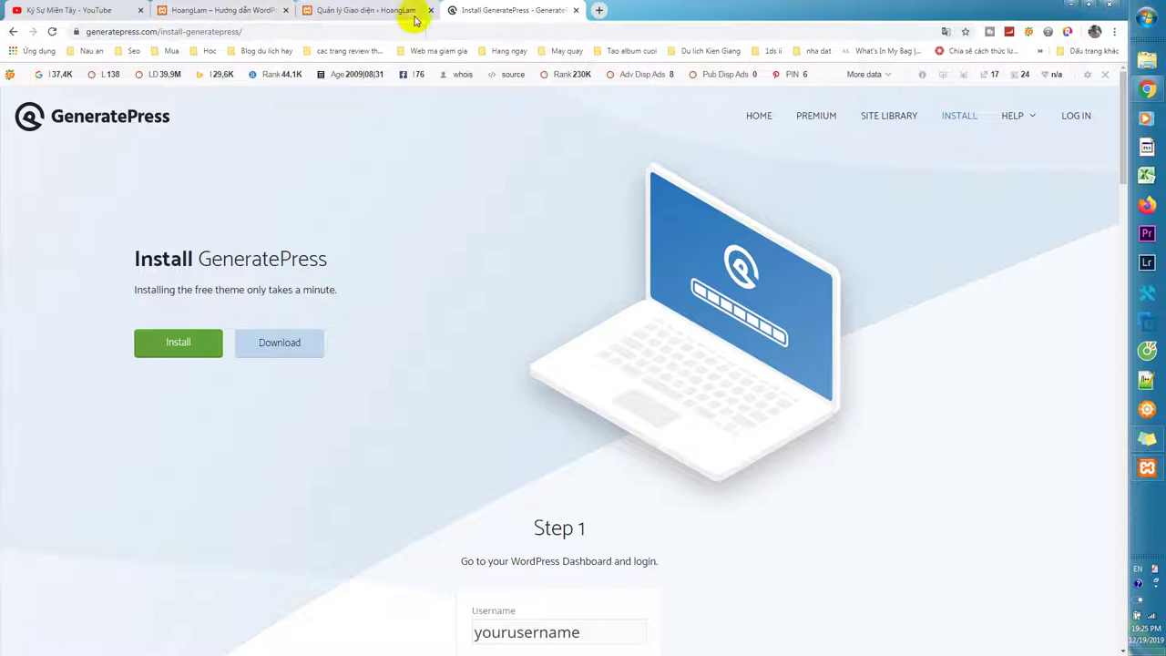
left_click(310, 11)
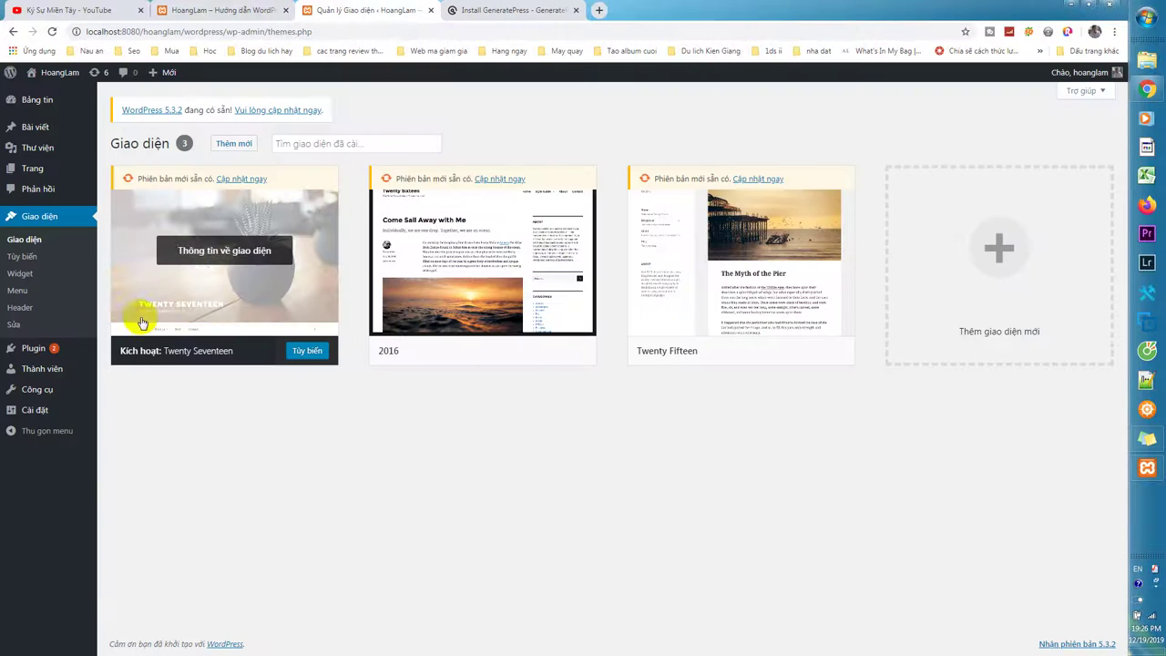
left_click(38, 246)
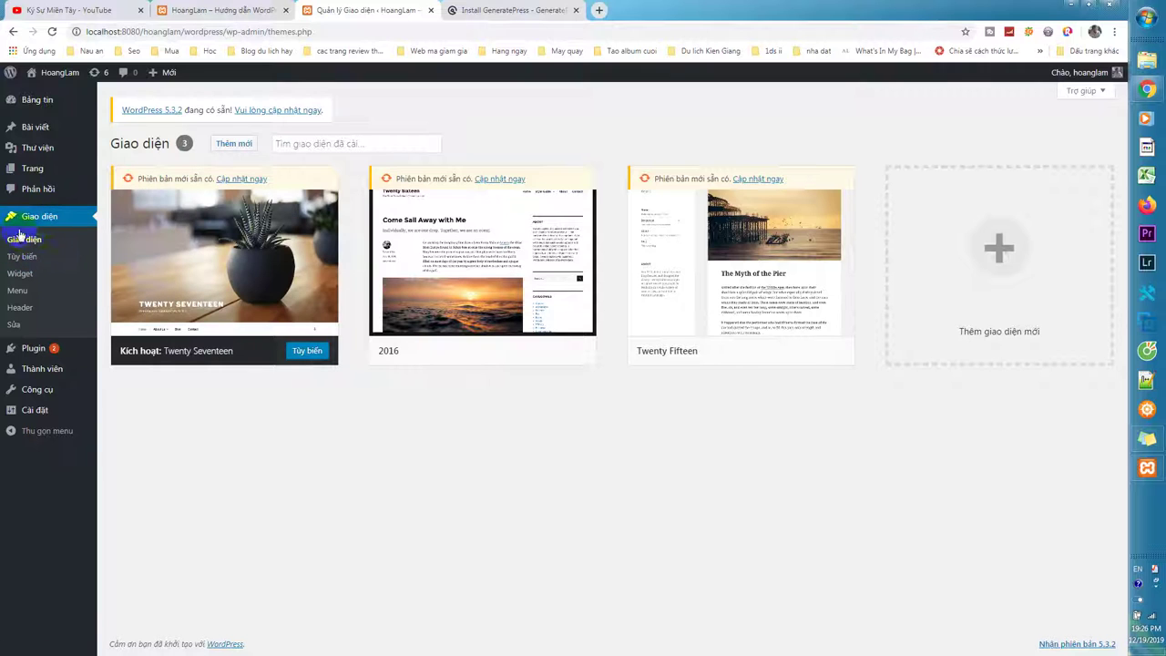
mouse_move(50, 80)
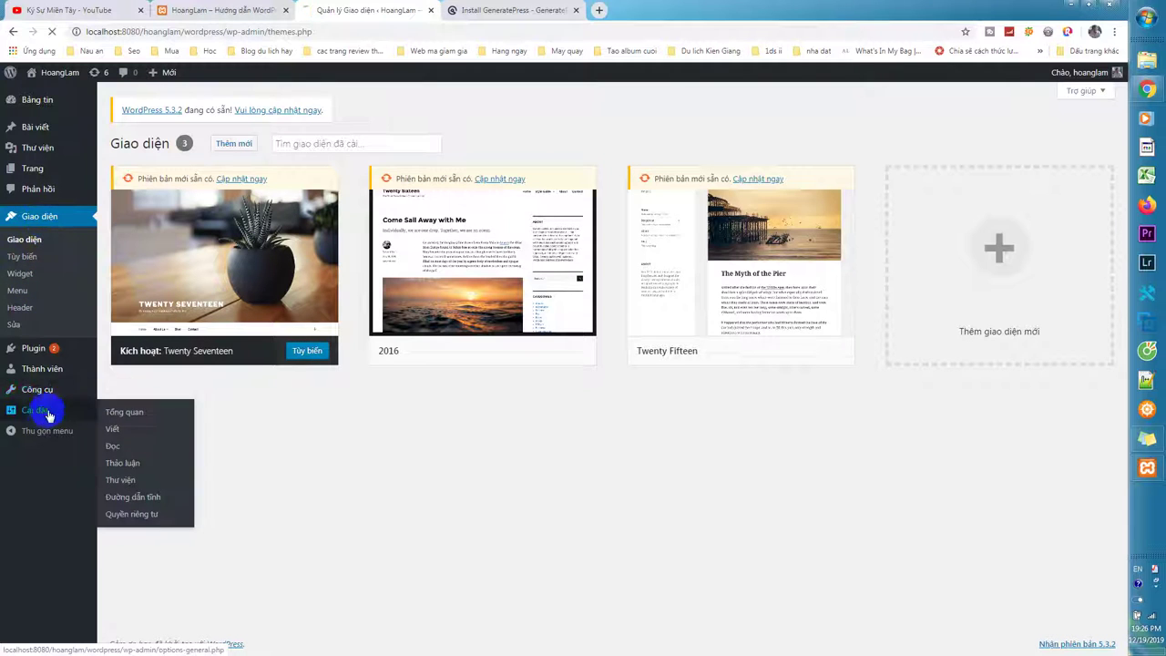
left_click(128, 410)
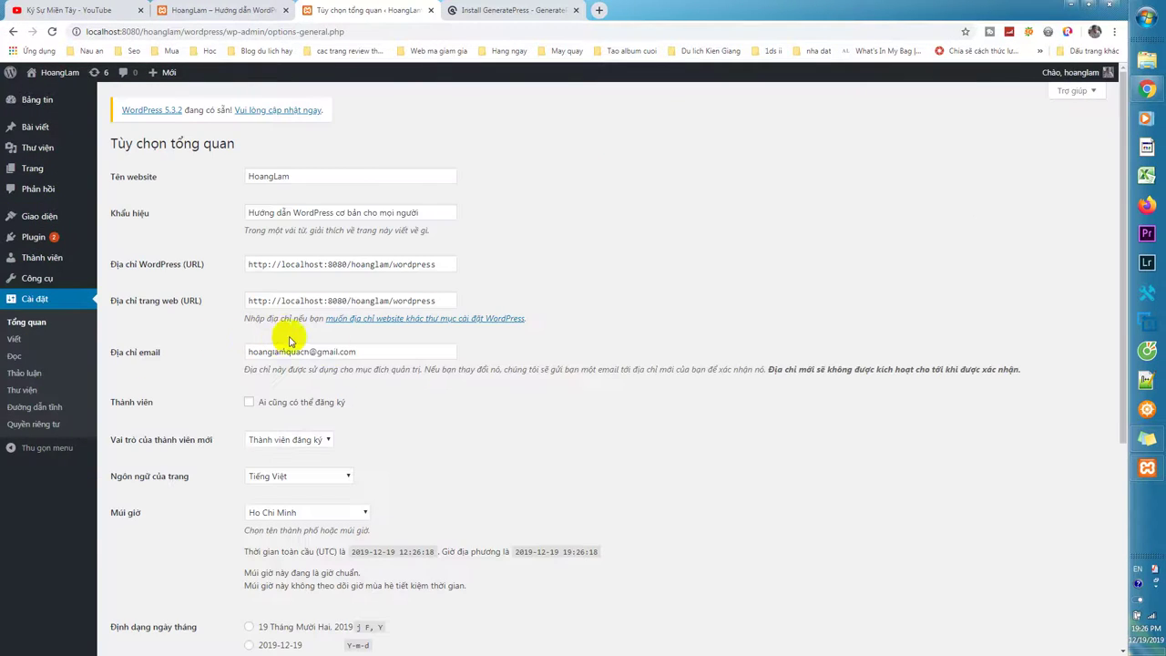
scroll(387, 399, "down", 1)
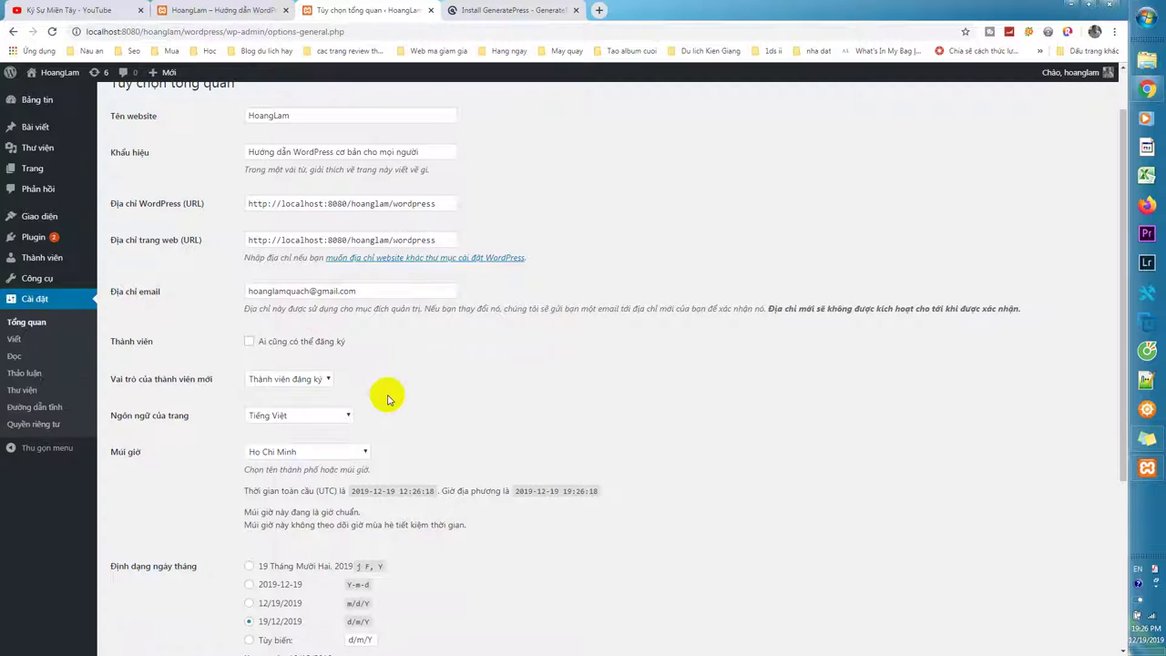
left_click(339, 414)
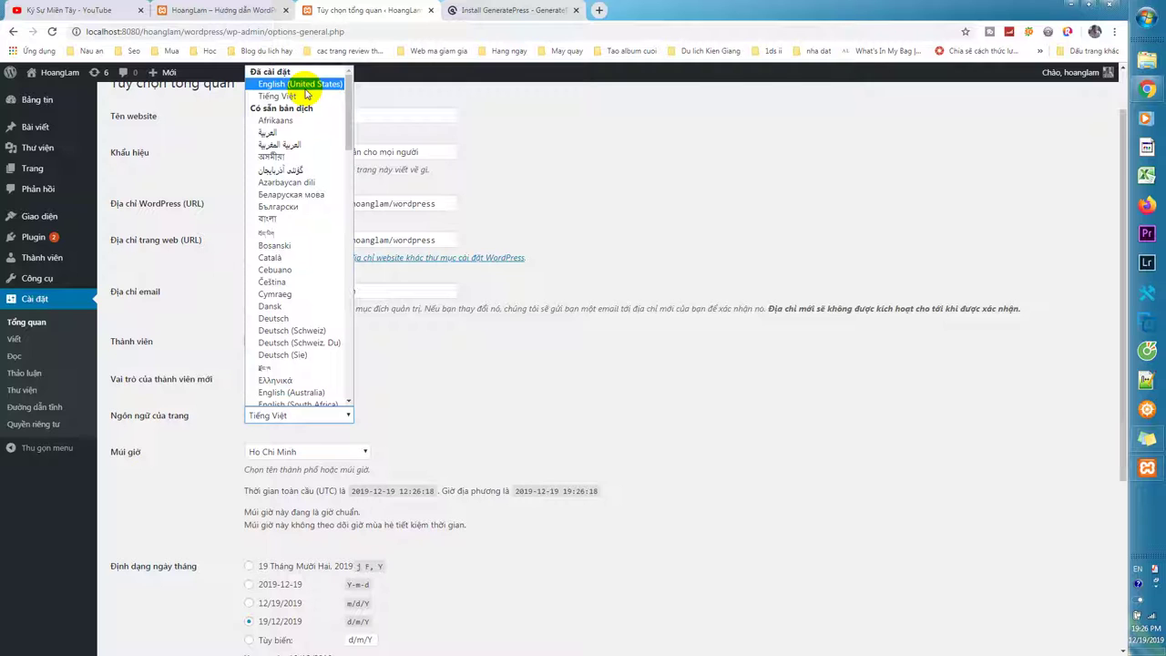
left_click(428, 376)
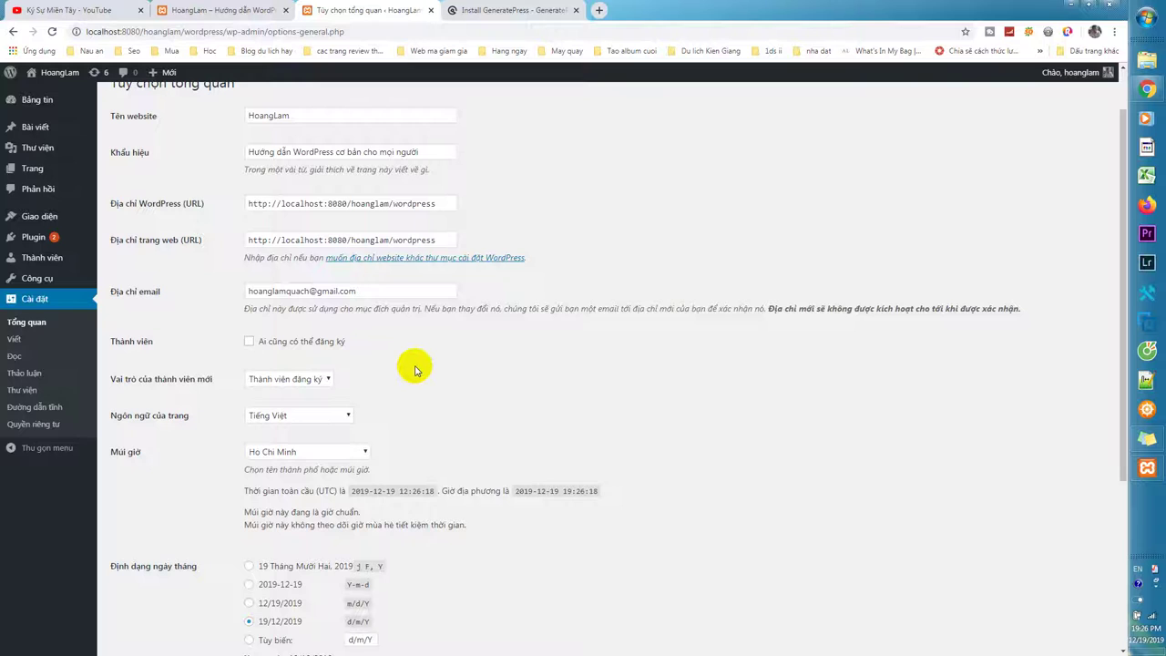
scroll(415, 369, "down", 2)
scroll(411, 364, "up", 1)
scroll(377, 345, "up", 1)
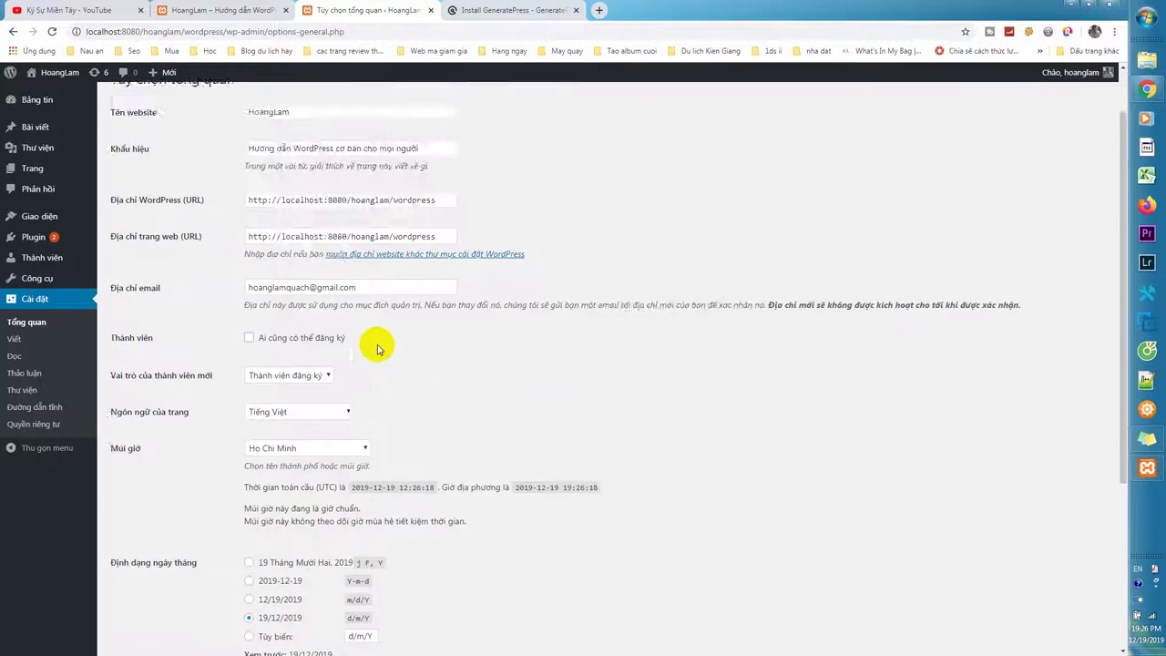
scroll(377, 346, "up", 1)
scroll(292, 438, "down", 4)
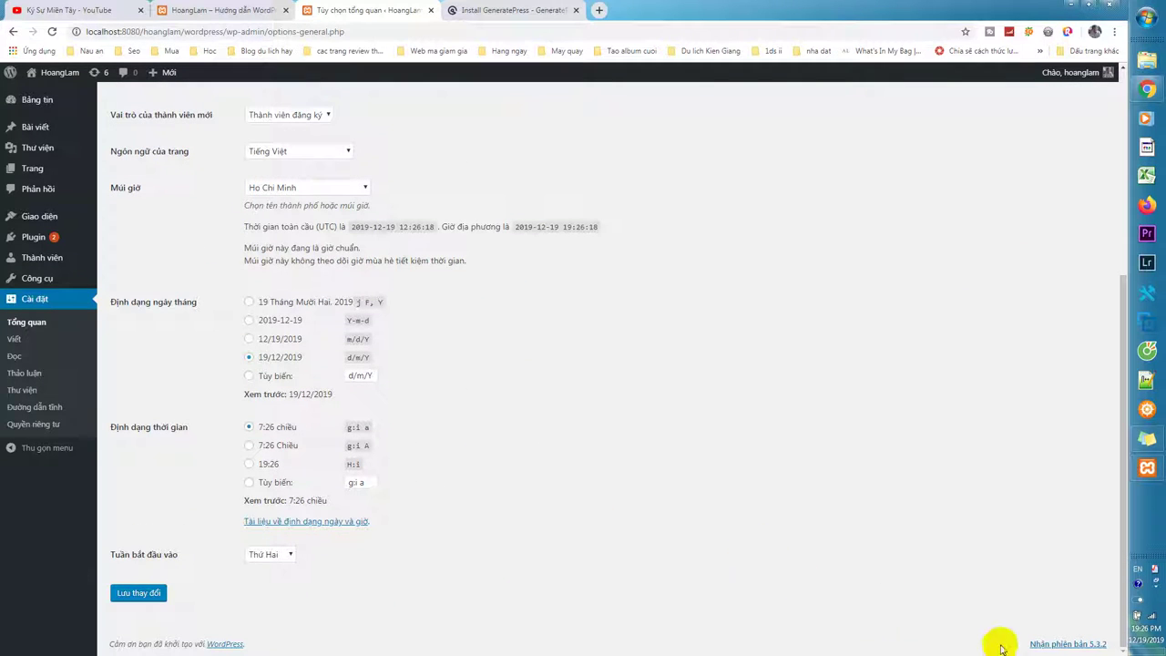
scroll(287, 307, "up", 4)
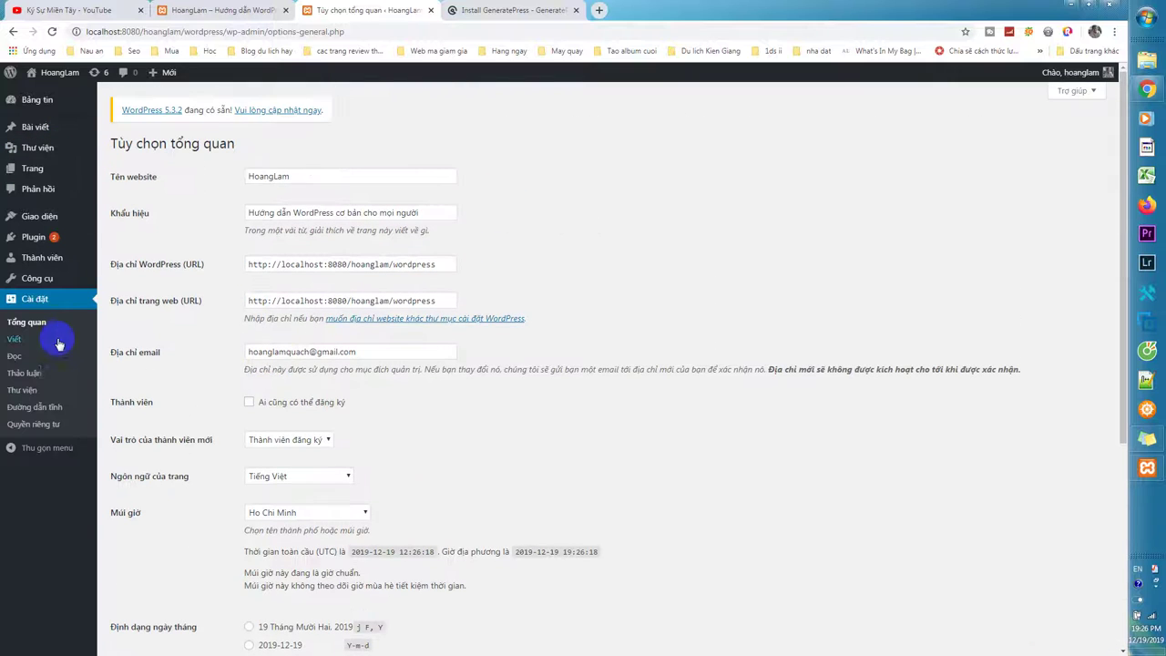
left_click(61, 220)
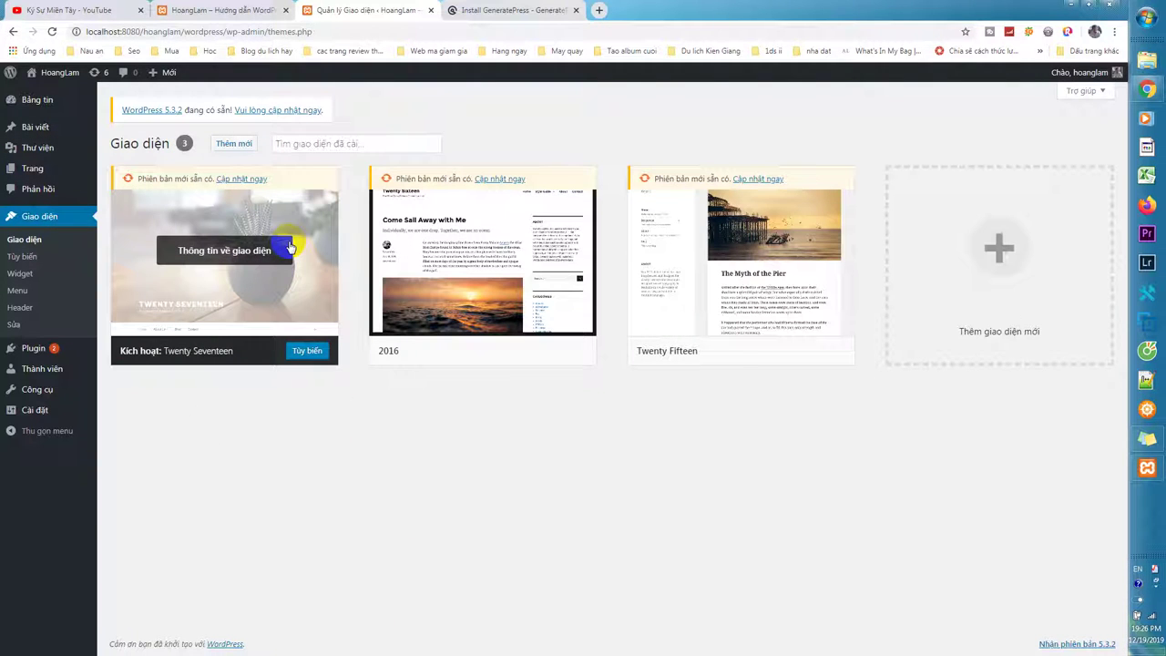
Upload generatepress.2.4.1.zip via Add Themes > Upload Theme, install it, then click Activate.
left_click(234, 145)
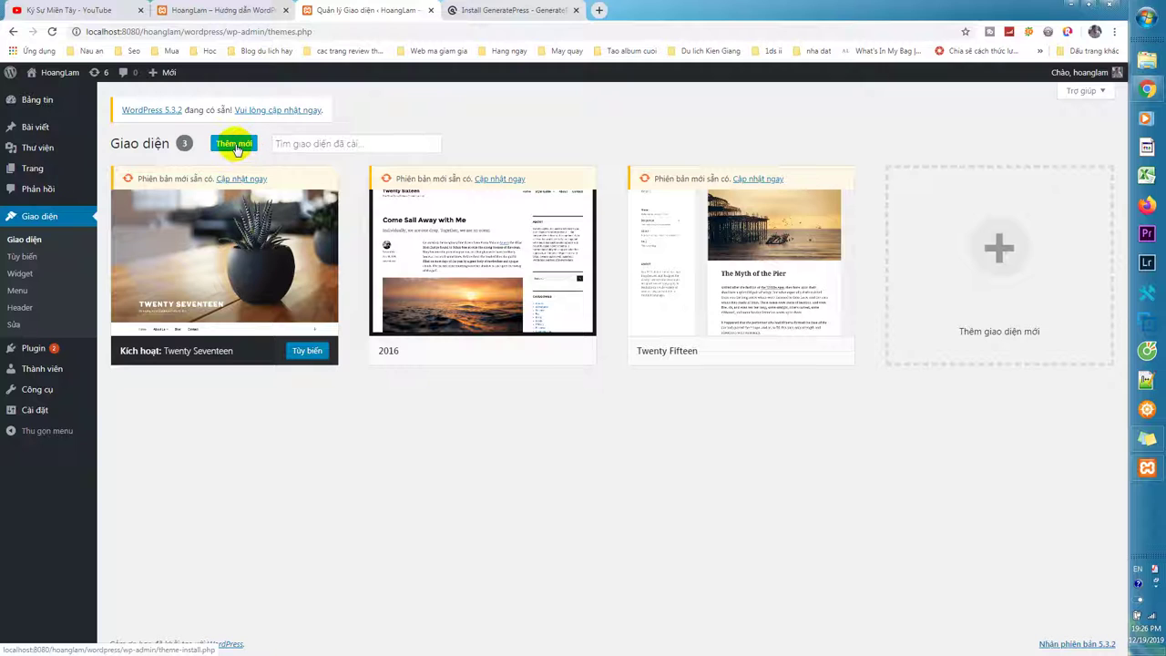
left_click(234, 146)
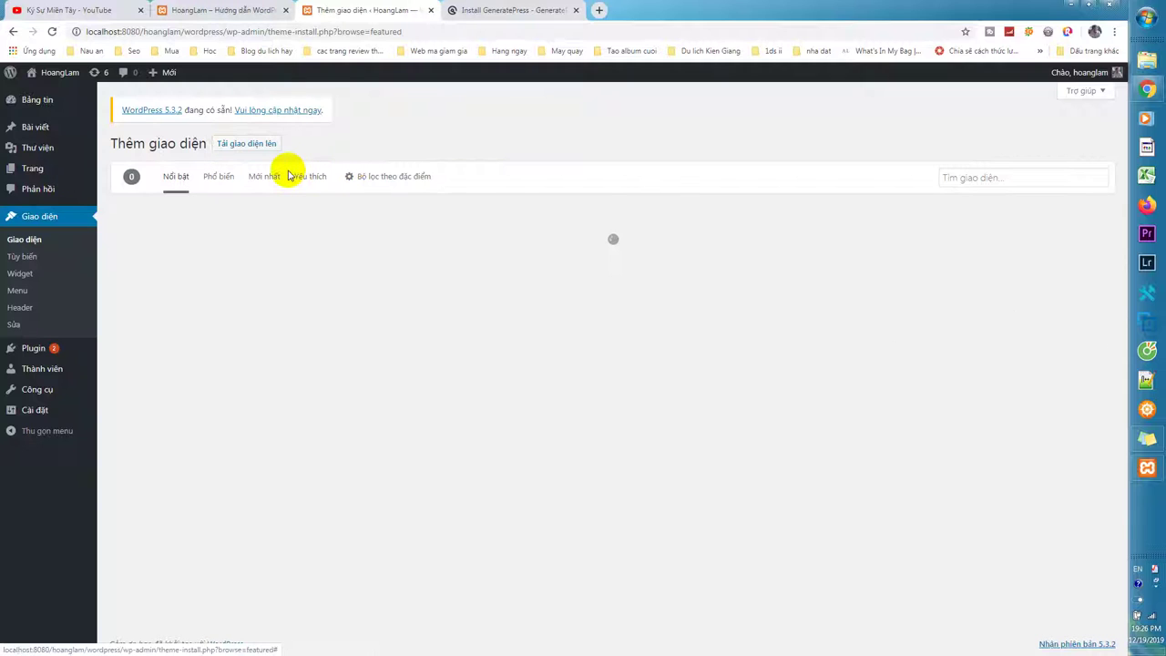
left_click(260, 146)
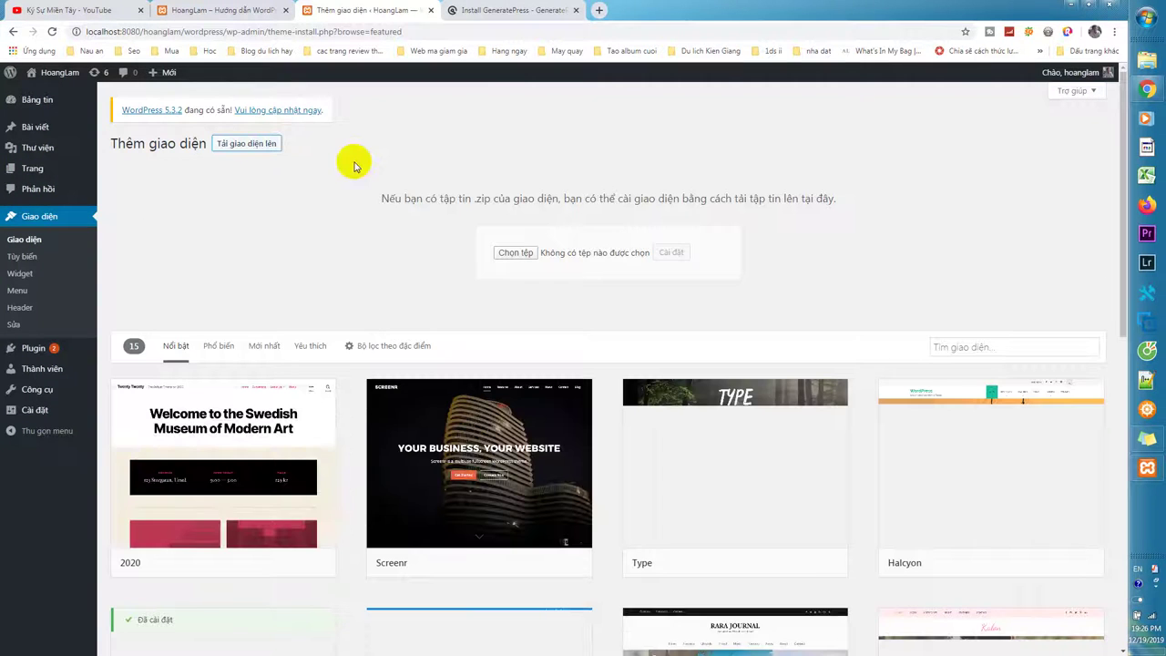
left_click(519, 253)
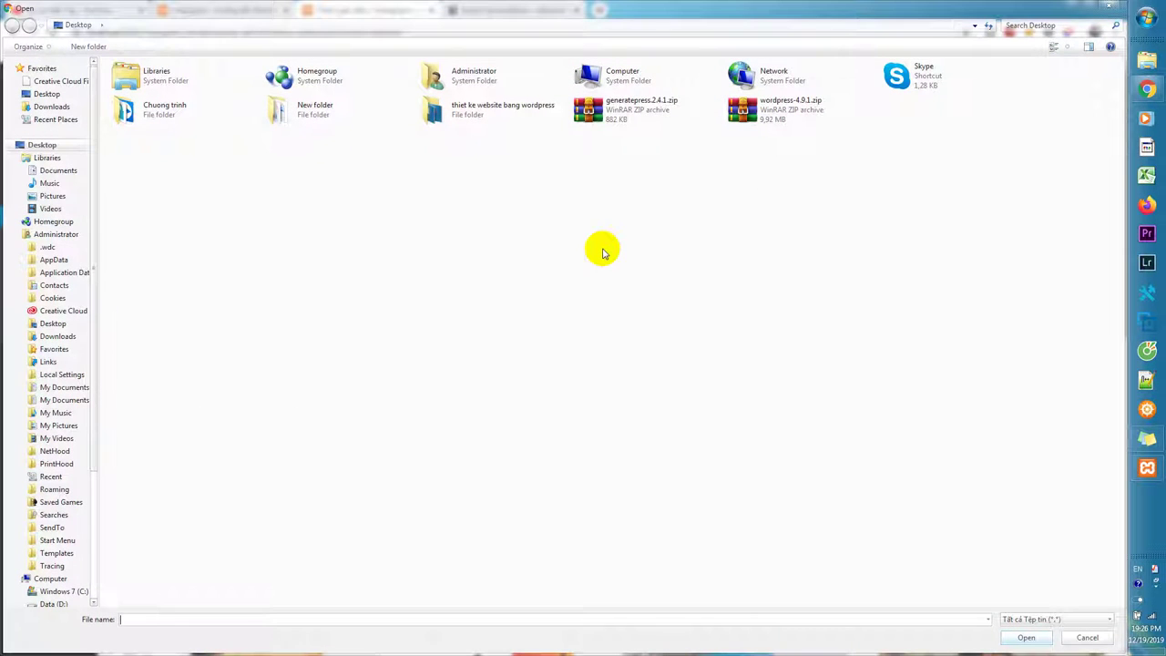
double_click(602, 114)
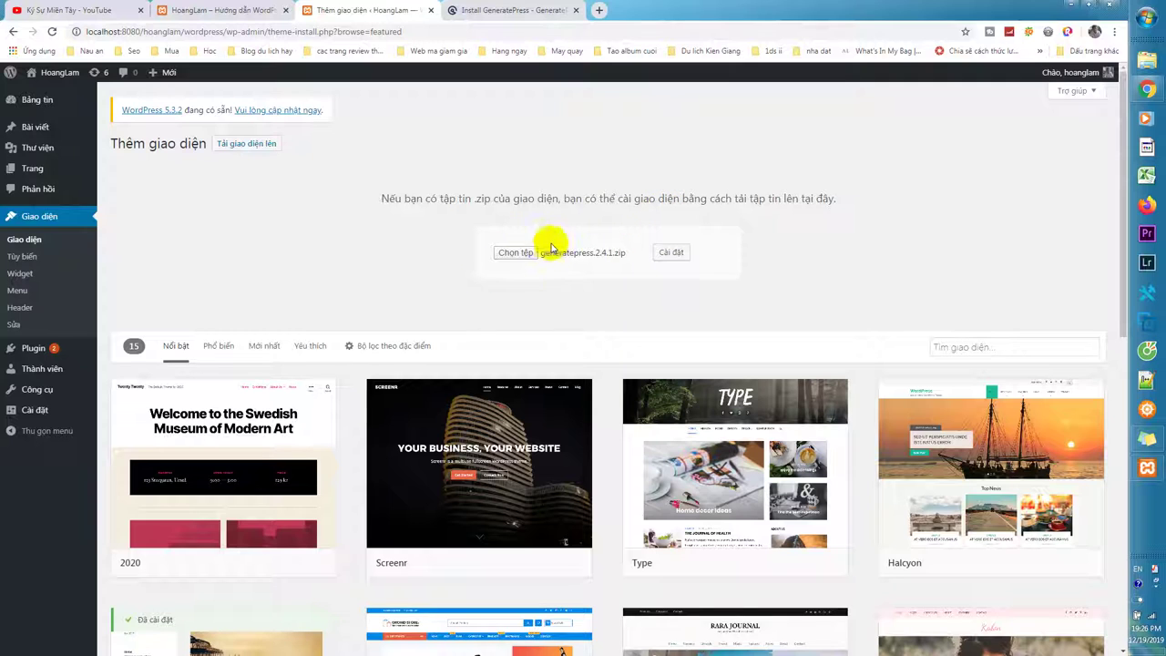
left_click(672, 252)
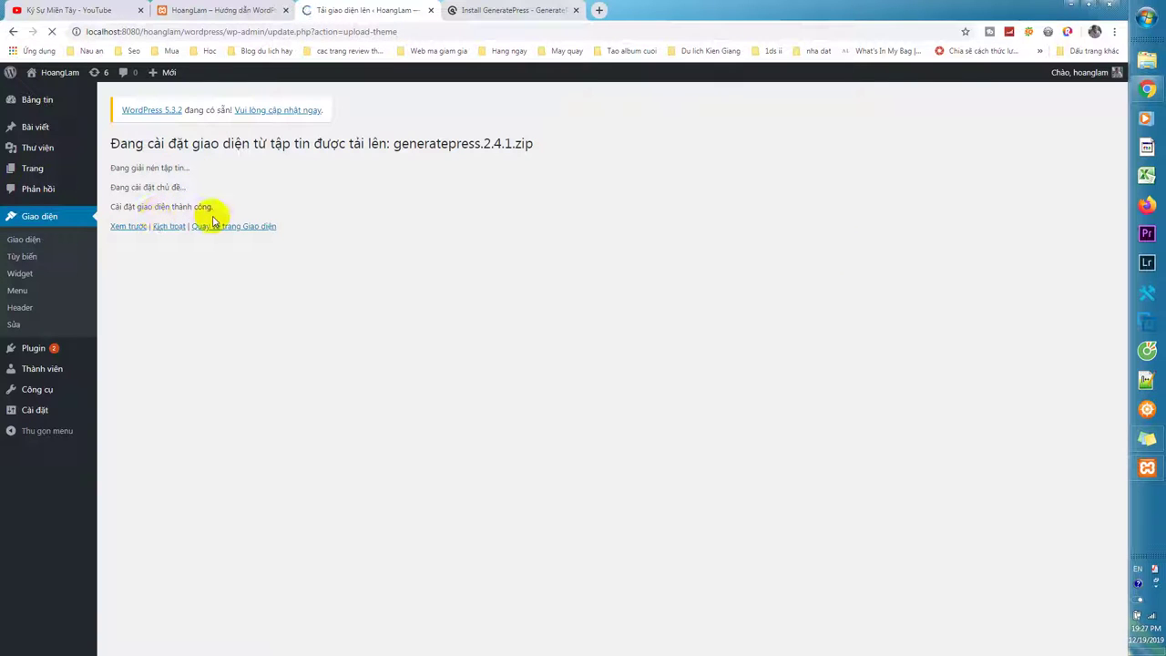
left_click(169, 226)
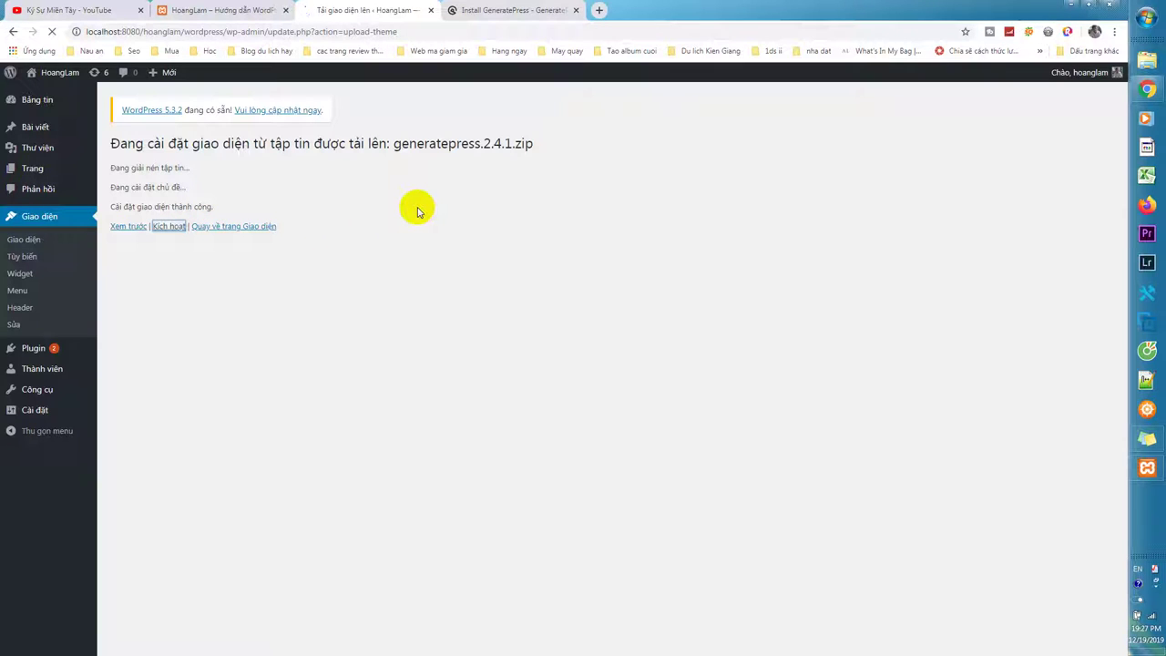
Close the Install GeneratePress tab and open the site's front page in a new tab.
middle_click(536, 13)
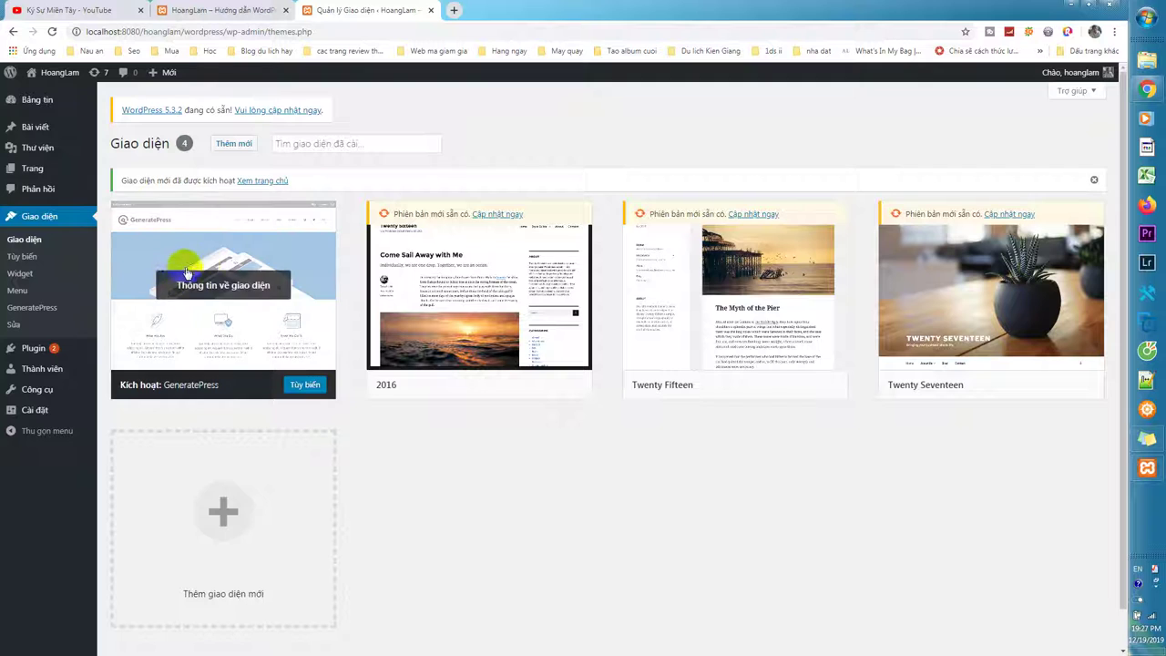
mouse_move(72, 79)
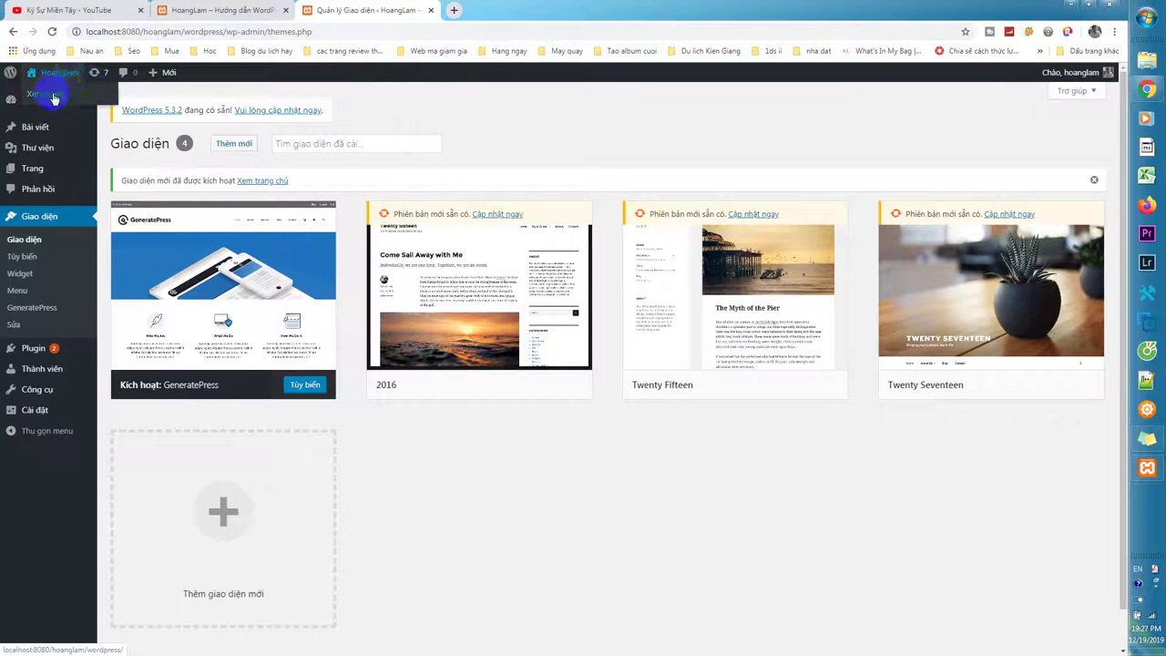
right_click(54, 99)
left_click(74, 104)
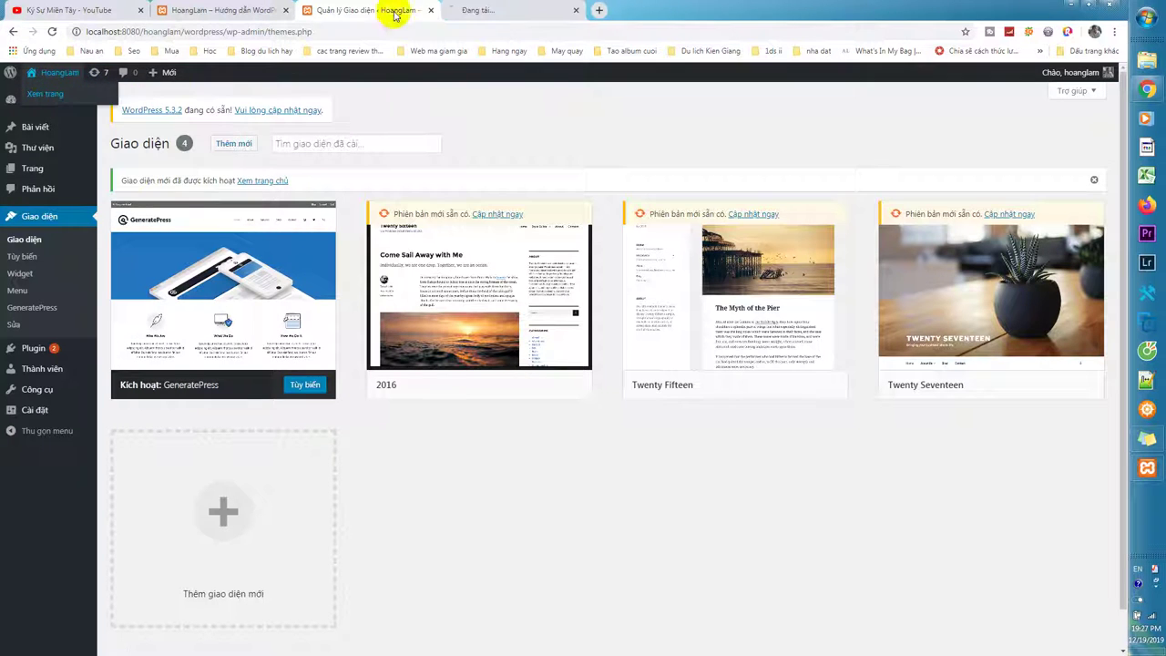
left_click(502, 11)
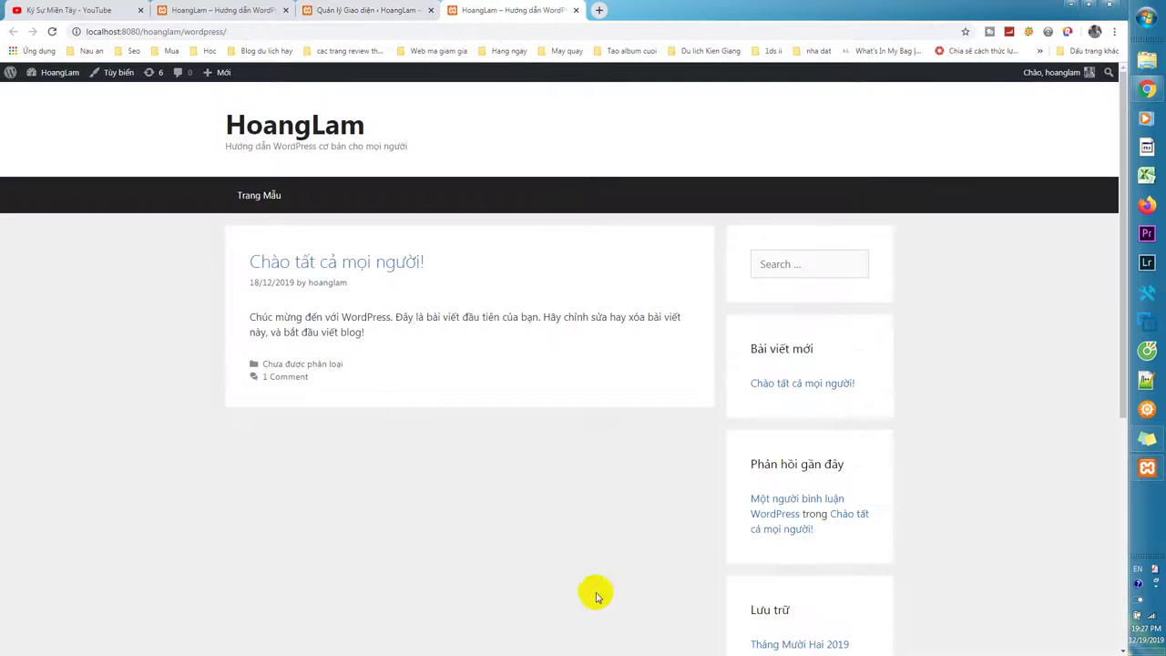
Scroll through the GeneratePress-styled front page and select, then deselect, the site title.
scroll(601, 592, "down", 4)
scroll(604, 587, "up", 4)
scroll(583, 574, "down", 4)
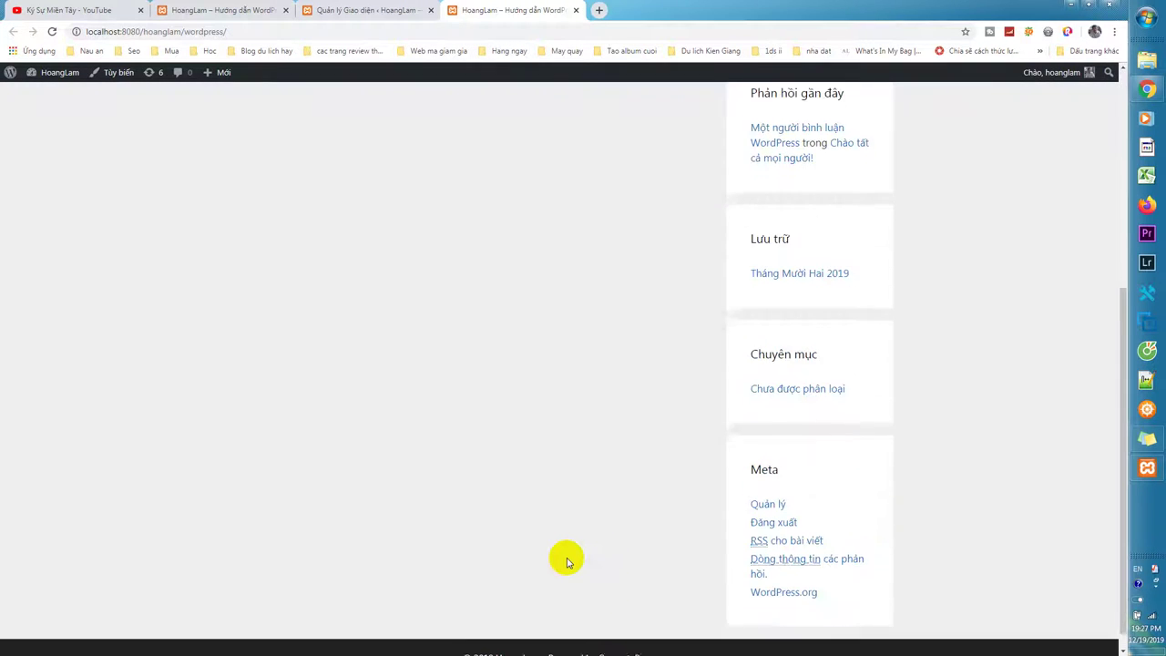
scroll(566, 562, "up", 4)
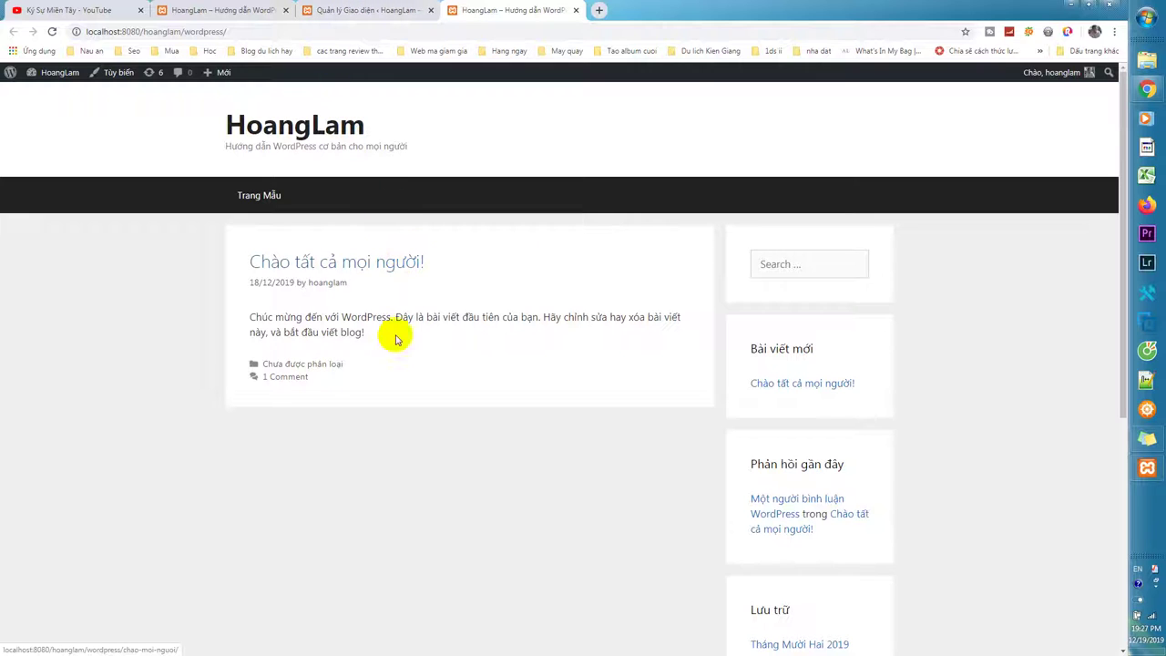
scroll(536, 547, "down", 4)
scroll(538, 545, "up", 4)
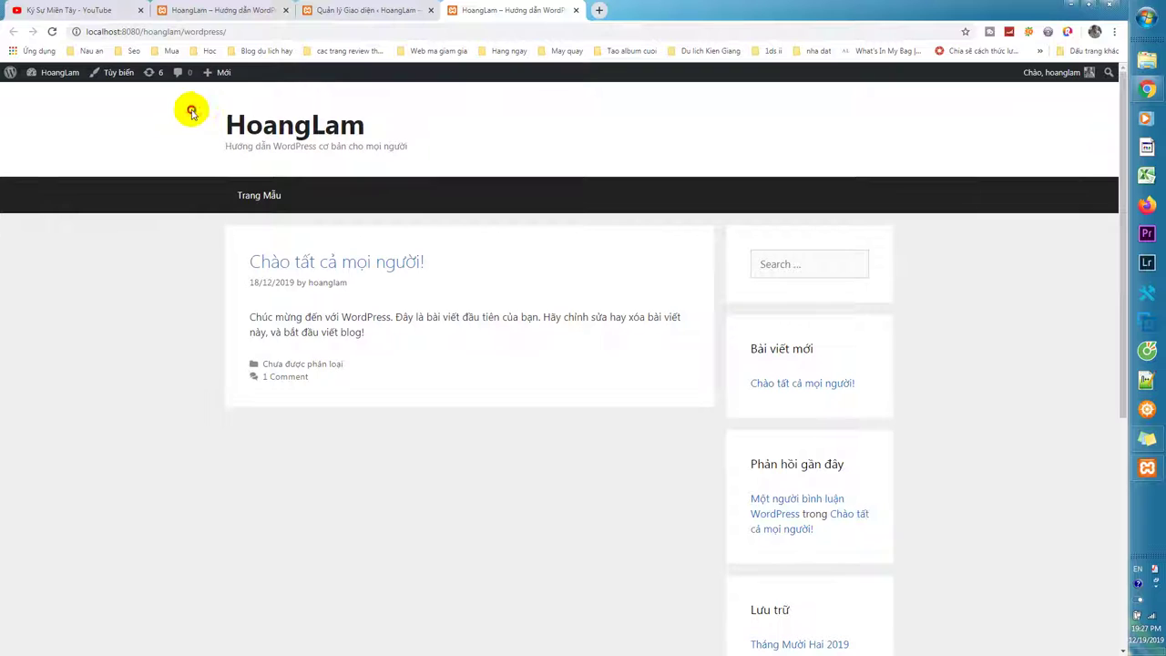
left_click_drag(191, 112, 904, 212)
left_click(679, 146)
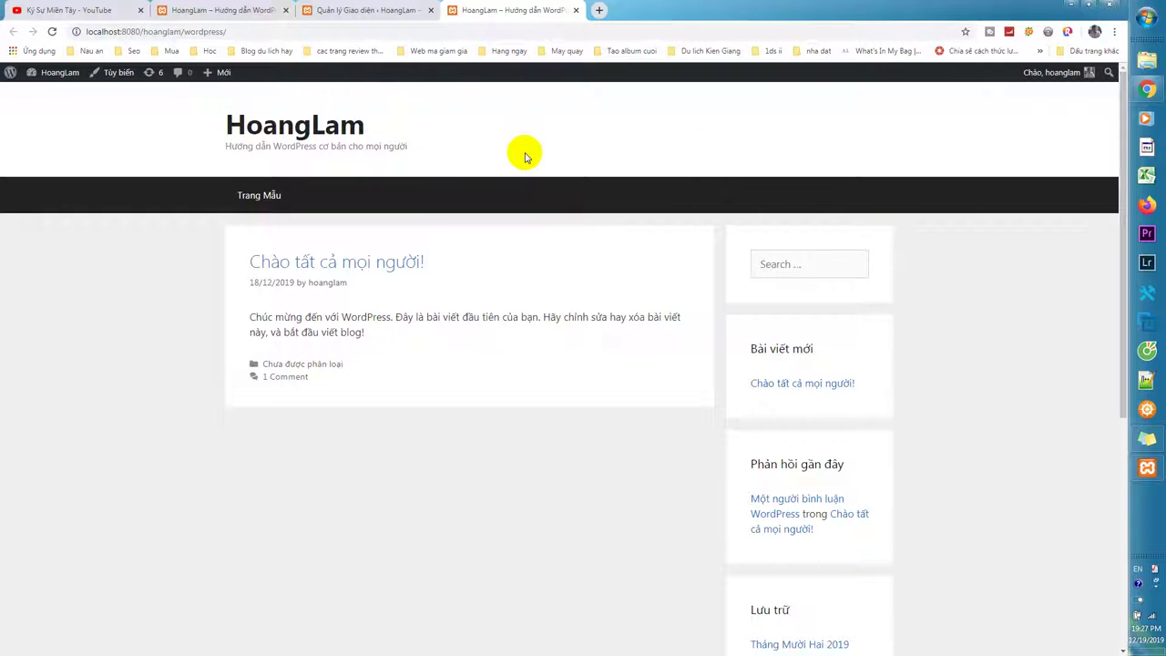
left_click(265, 197)
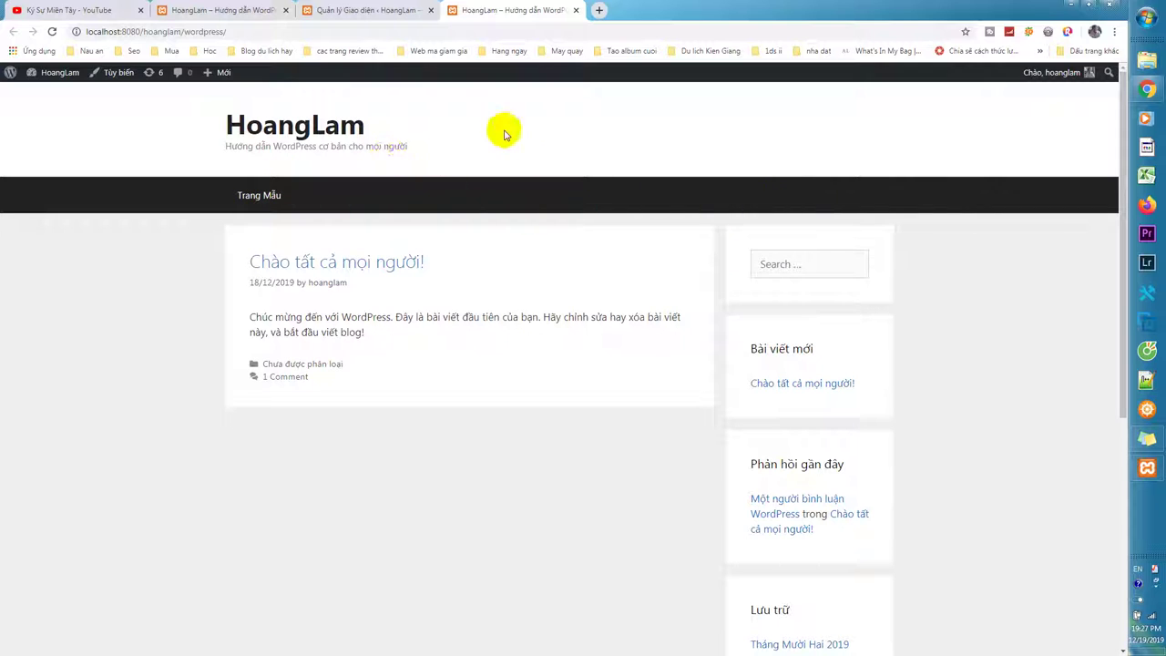
left_click(399, 203)
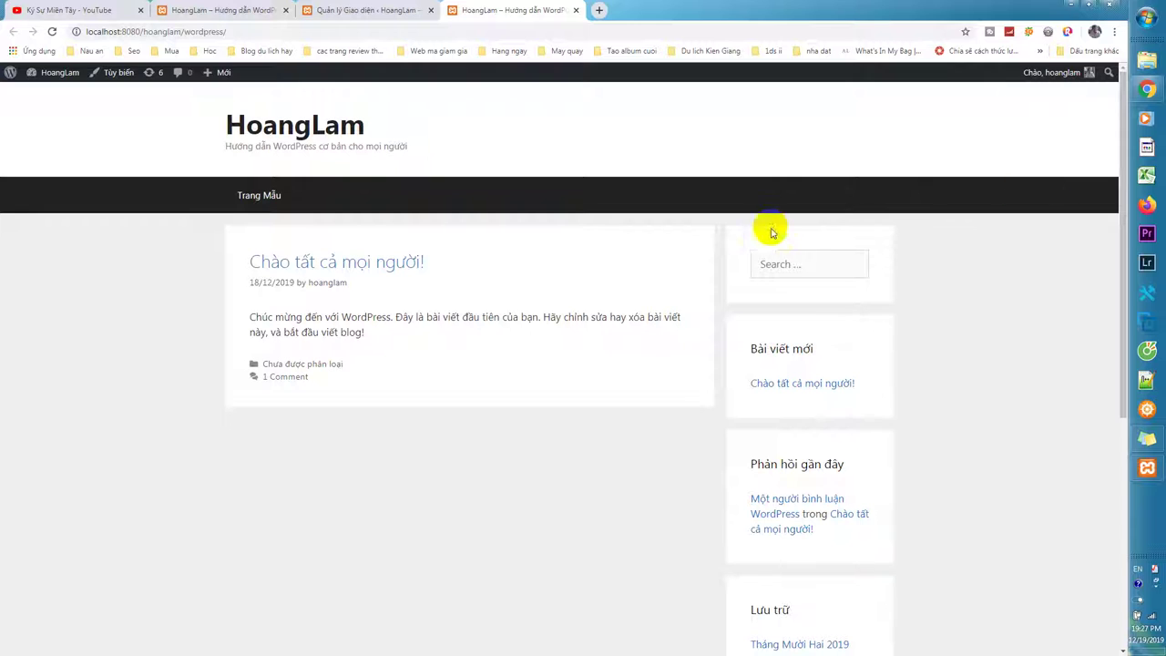
Scroll the front page once more and open a new blank tab.
scroll(1039, 560, "down", 5)
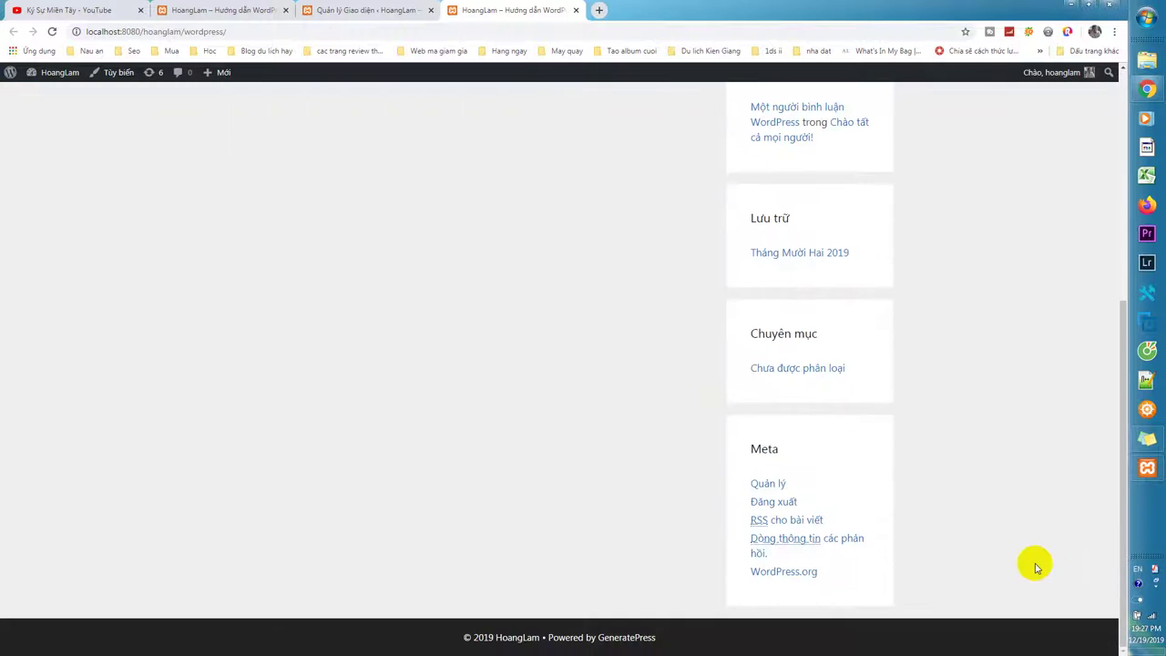
scroll(1033, 560, "up", 5)
scroll(975, 510, "down", 2)
scroll(939, 401, "up", 2)
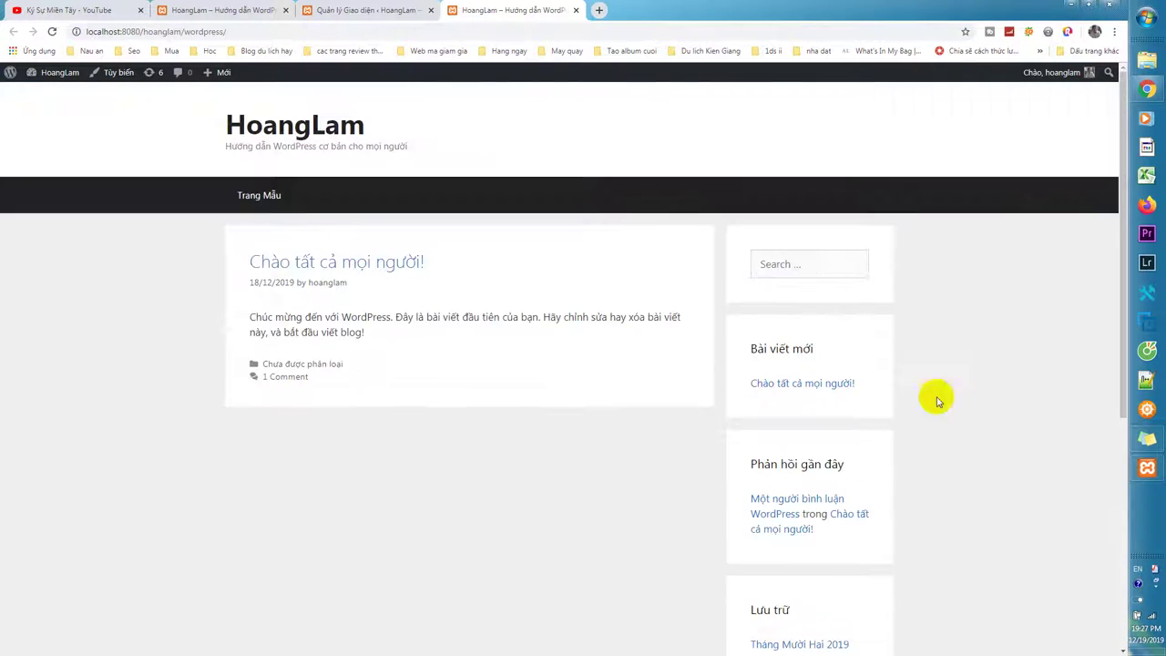
left_click(600, 10)
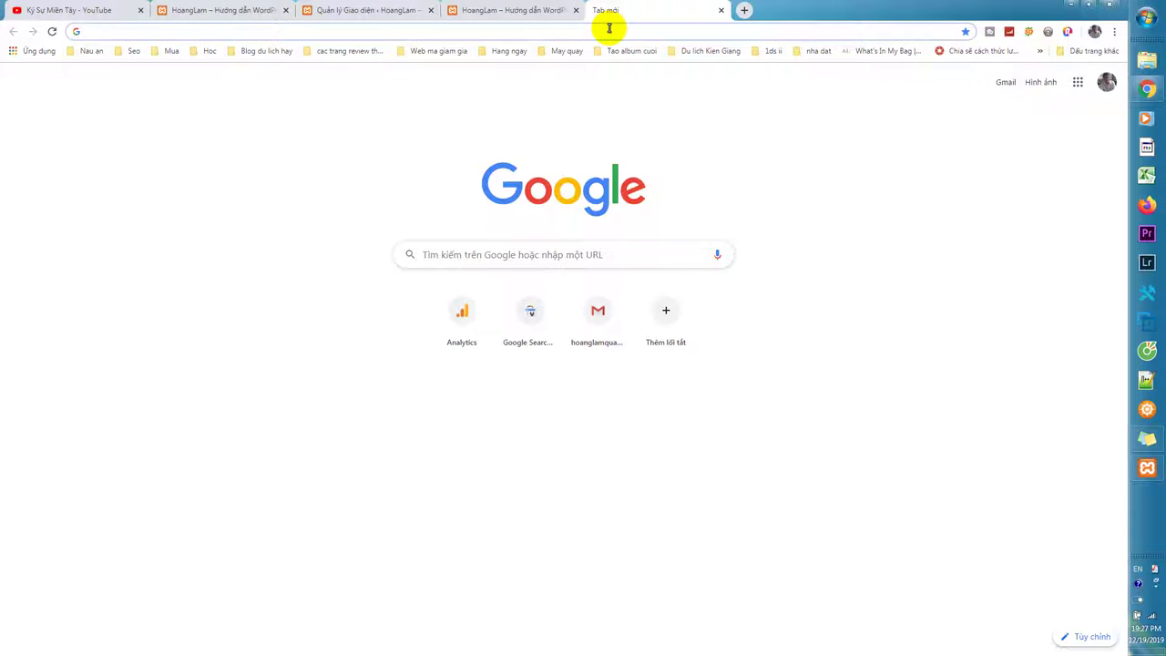
Load lamreview.info in the new tab and return to its home page.
type("lam")
key("Return")
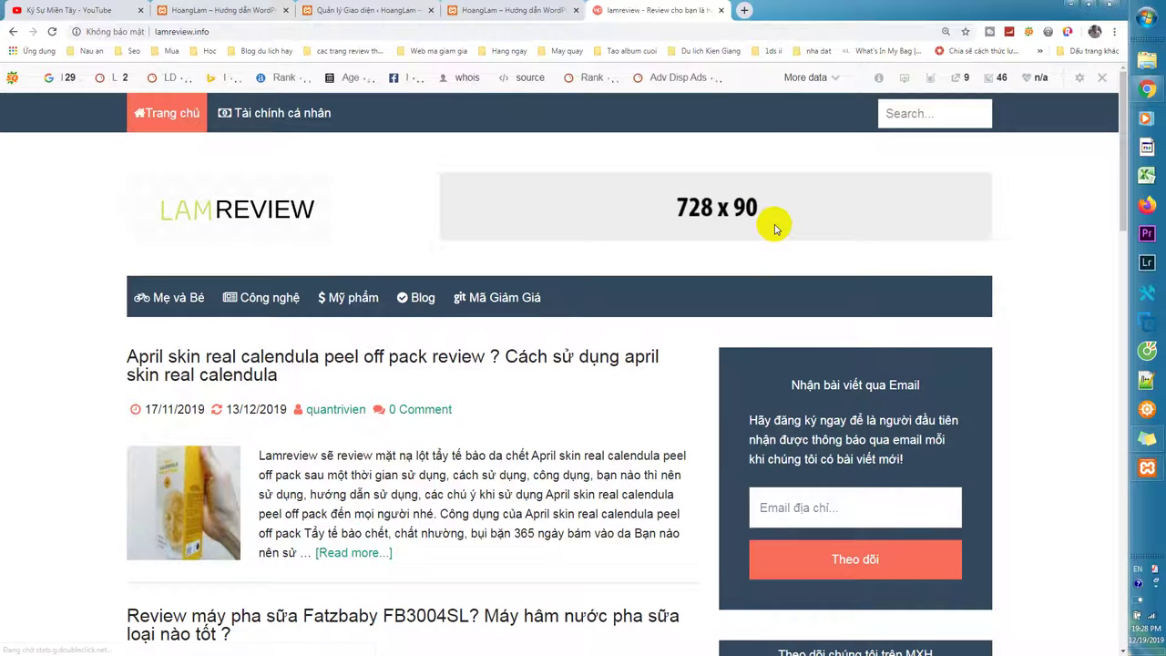
scroll(774, 227, "down", 2)
scroll(773, 227, "up", 3)
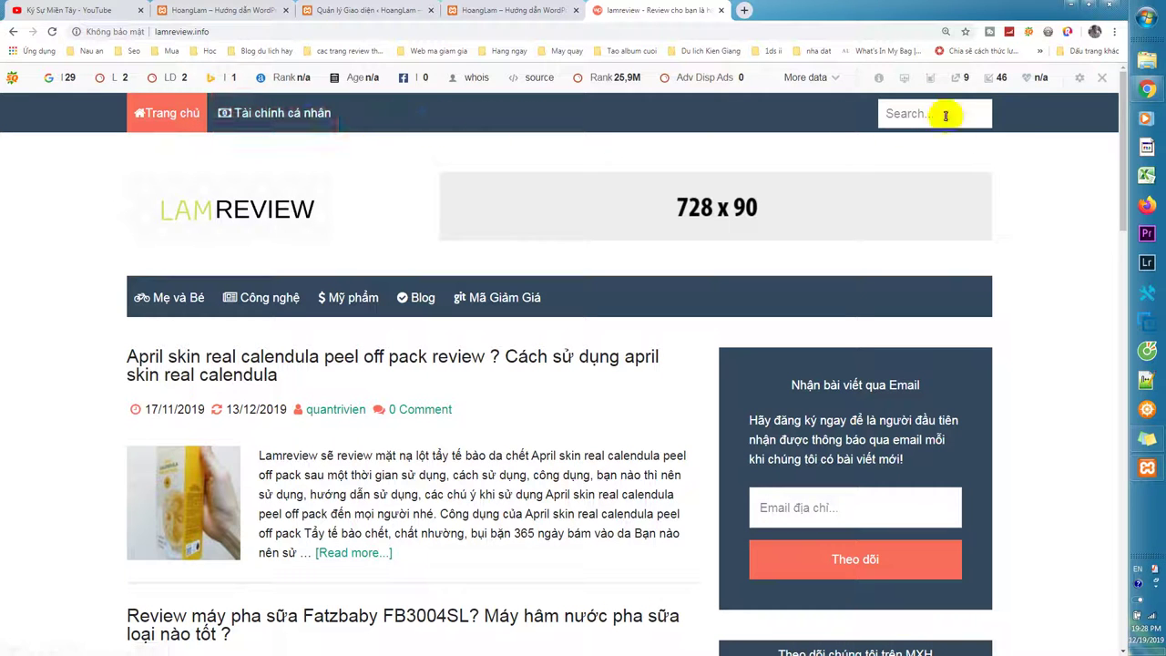
left_click(165, 119)
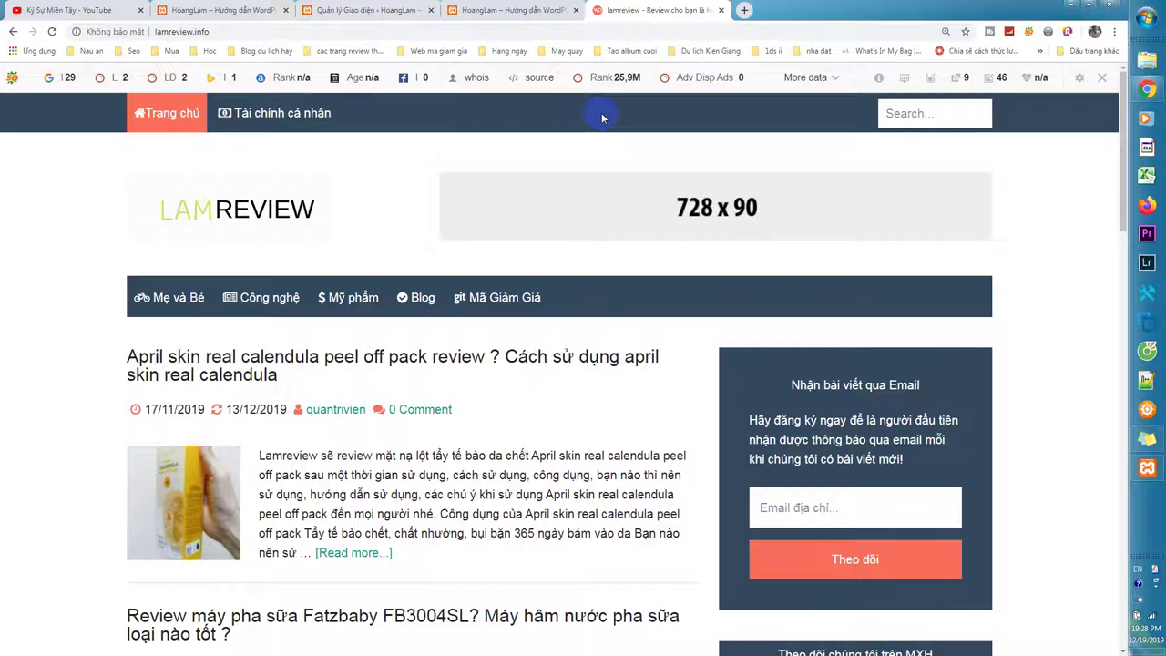
scroll(598, 113, "down", 1)
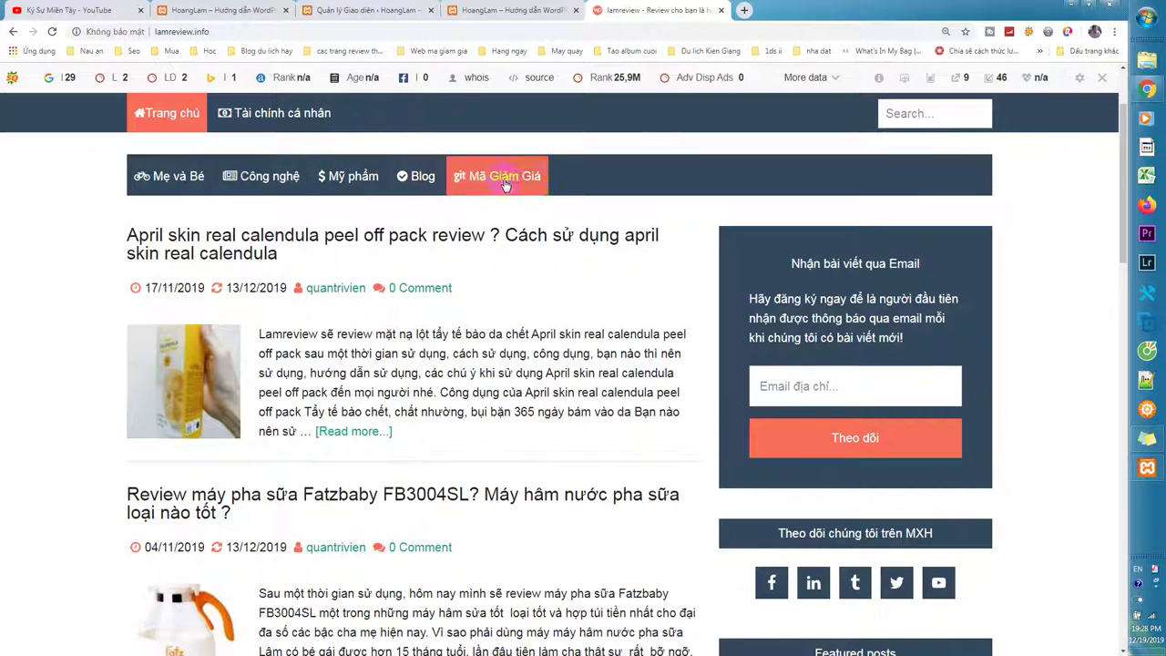
scroll(789, 192, "up", 1)
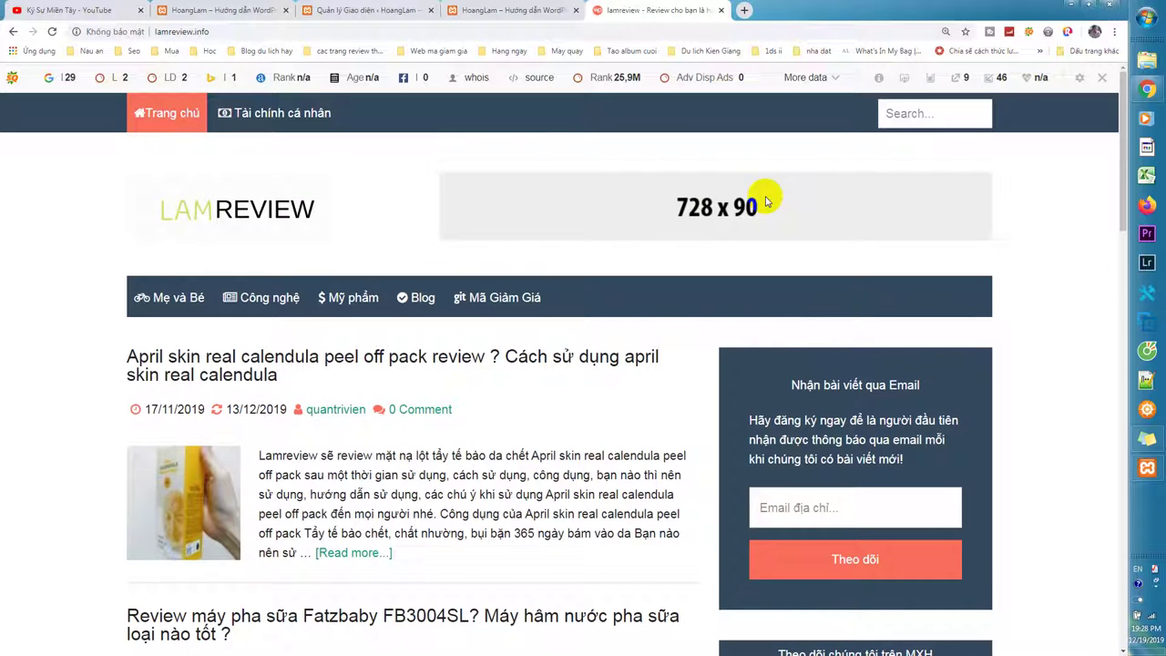
left_click(212, 207)
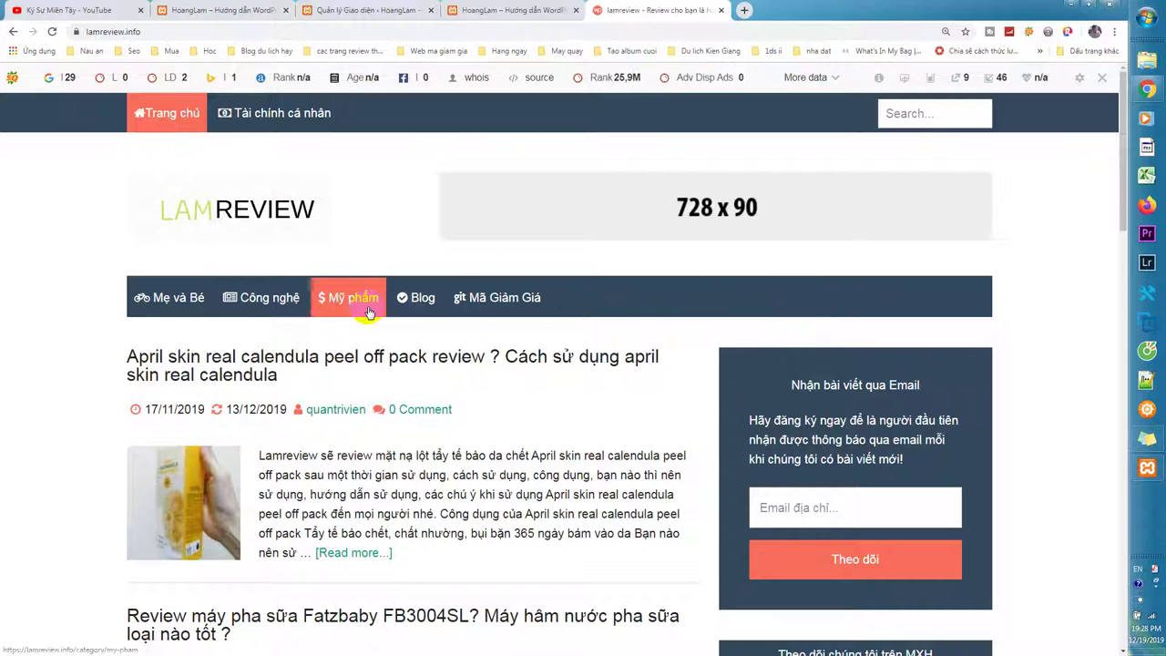
Scroll through the lamreview.info home page, then switch back to the local HoangLam site tab.
scroll(592, 299, "down", 2)
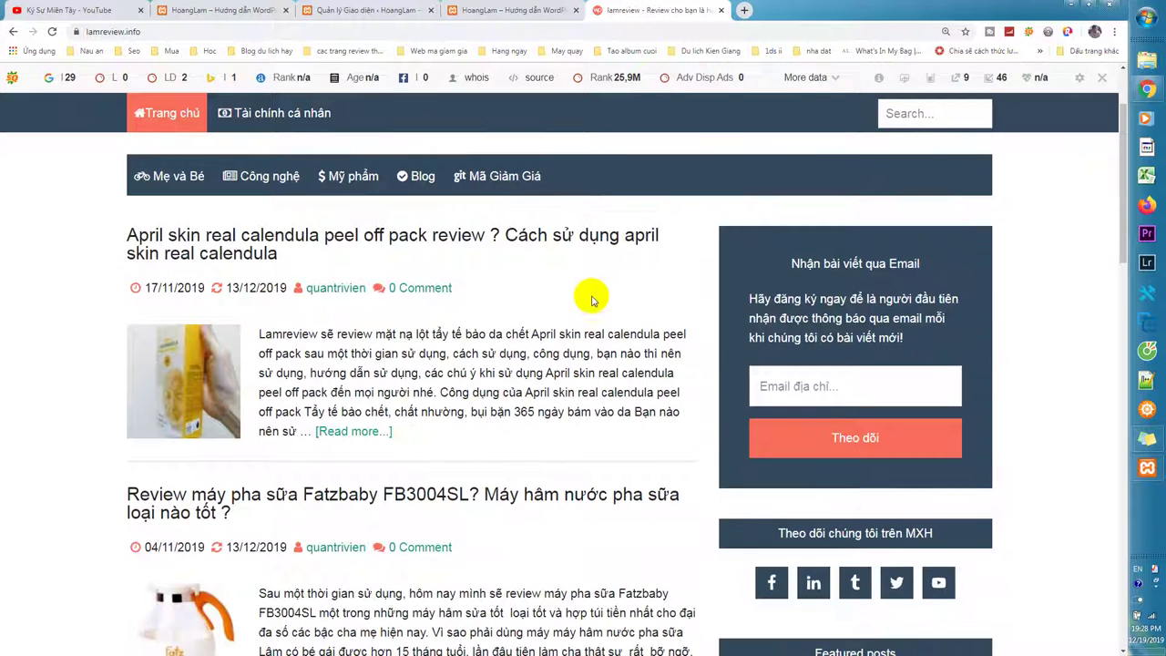
scroll(693, 443, "down", 10)
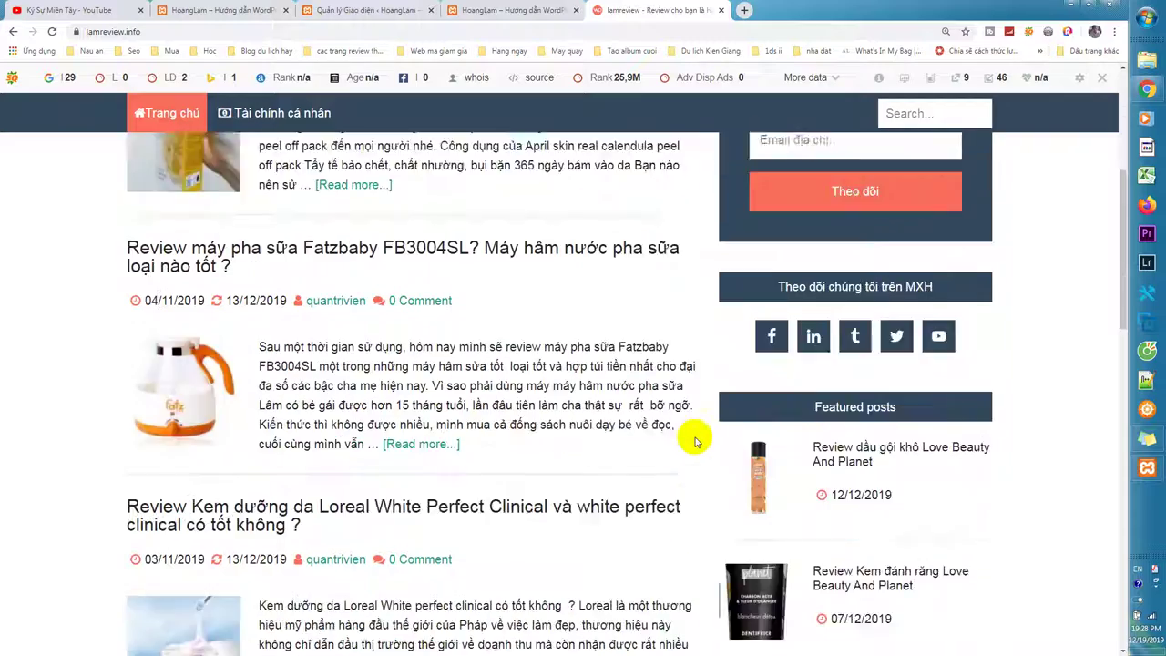
scroll(700, 550, "down", 6)
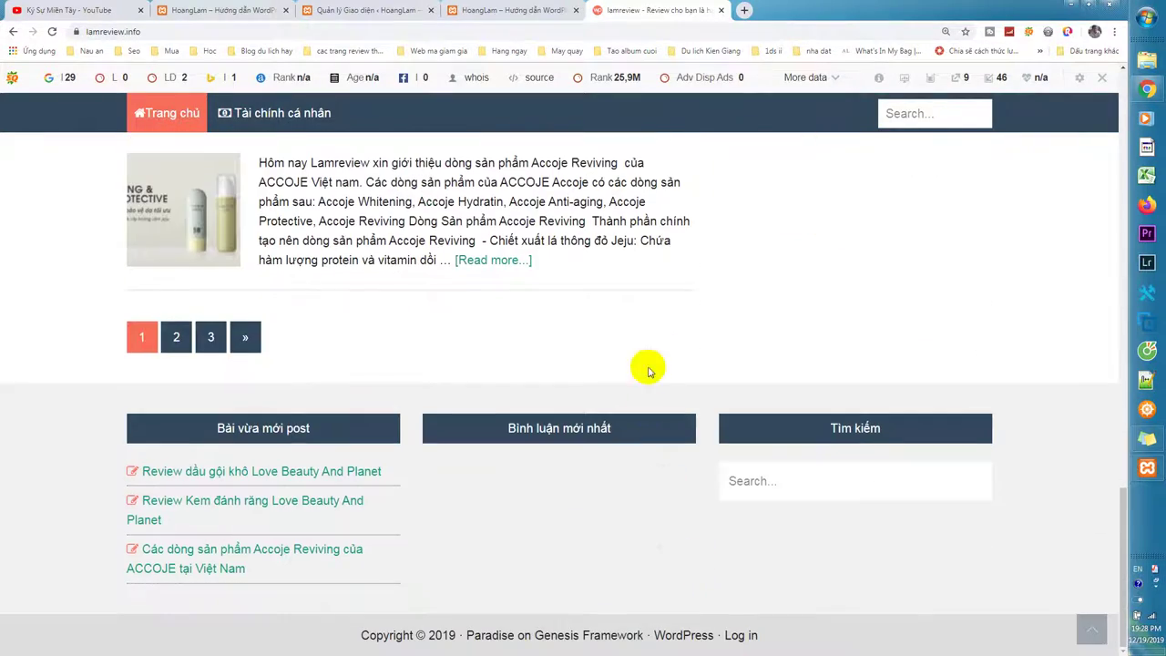
scroll(594, 316, "up", 18)
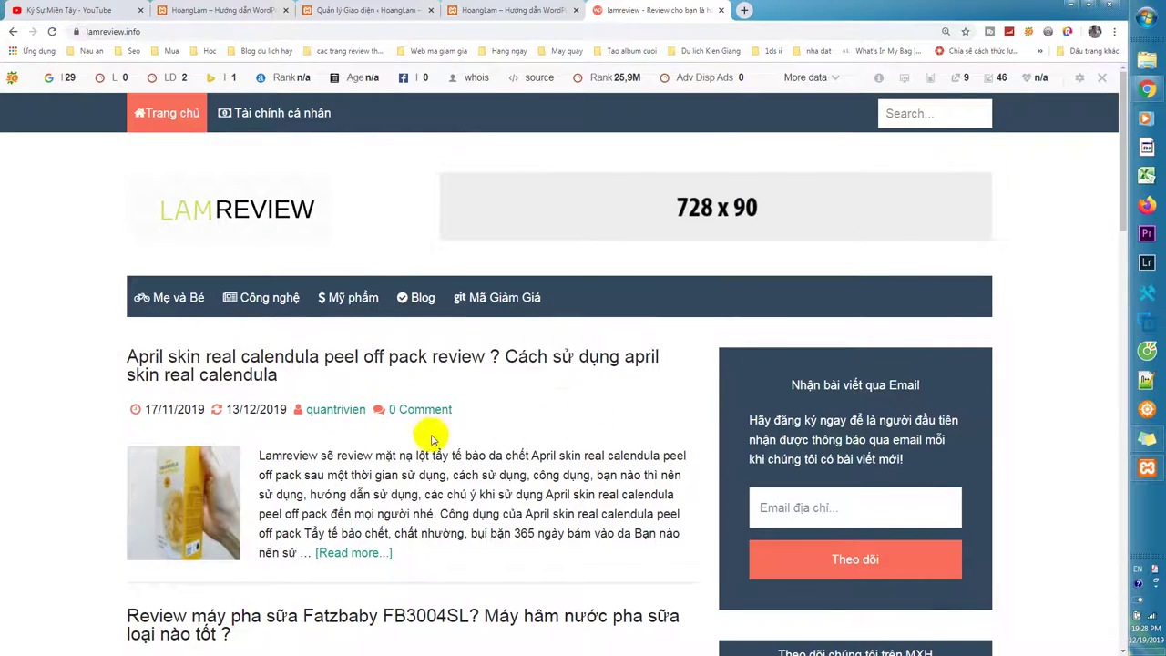
scroll(462, 443, "down", 5)
scroll(477, 417, "up", 5)
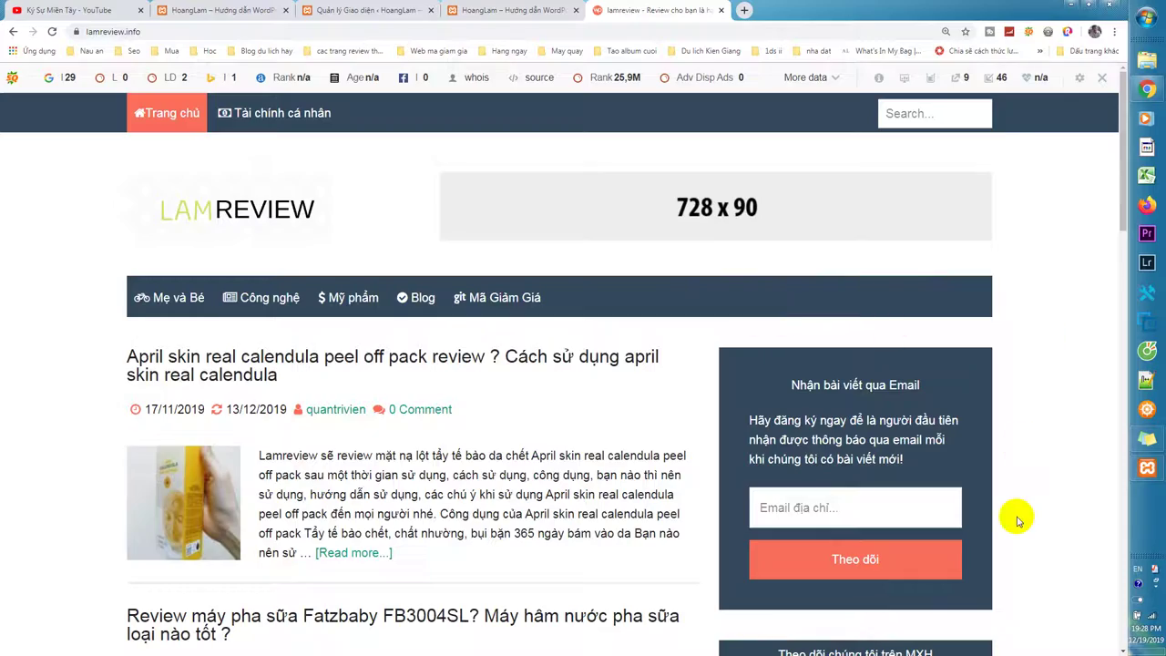
scroll(1016, 520, "down", 10)
scroll(1015, 524, "up", 10)
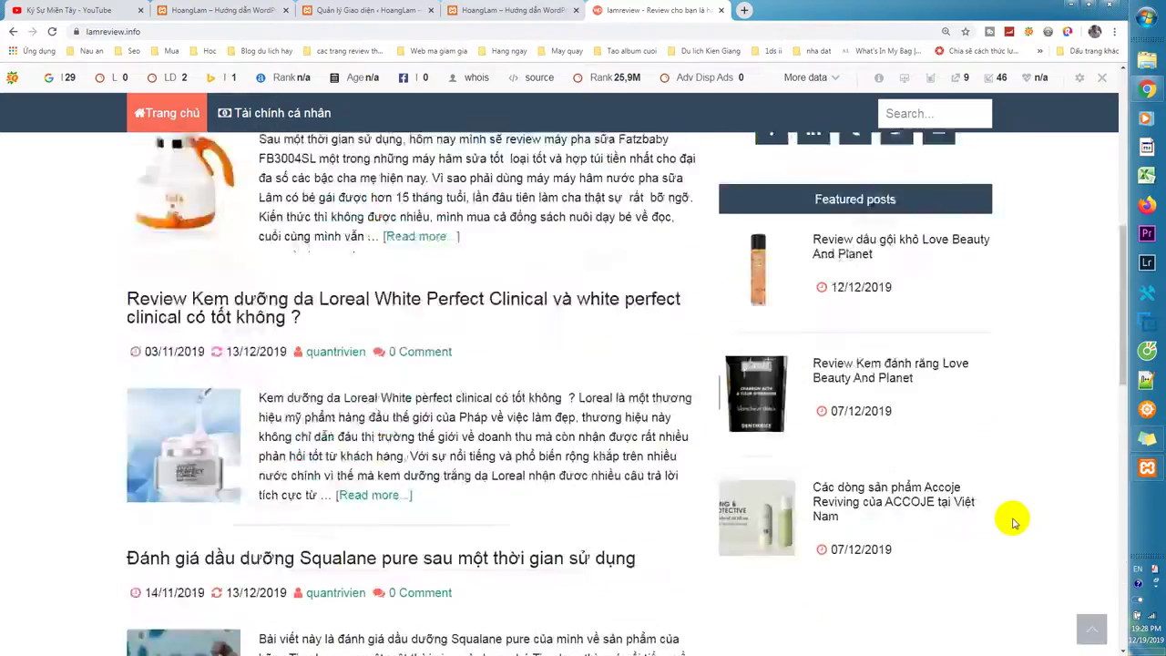
scroll(1015, 521, "down", 3)
scroll(1015, 520, "up", 2)
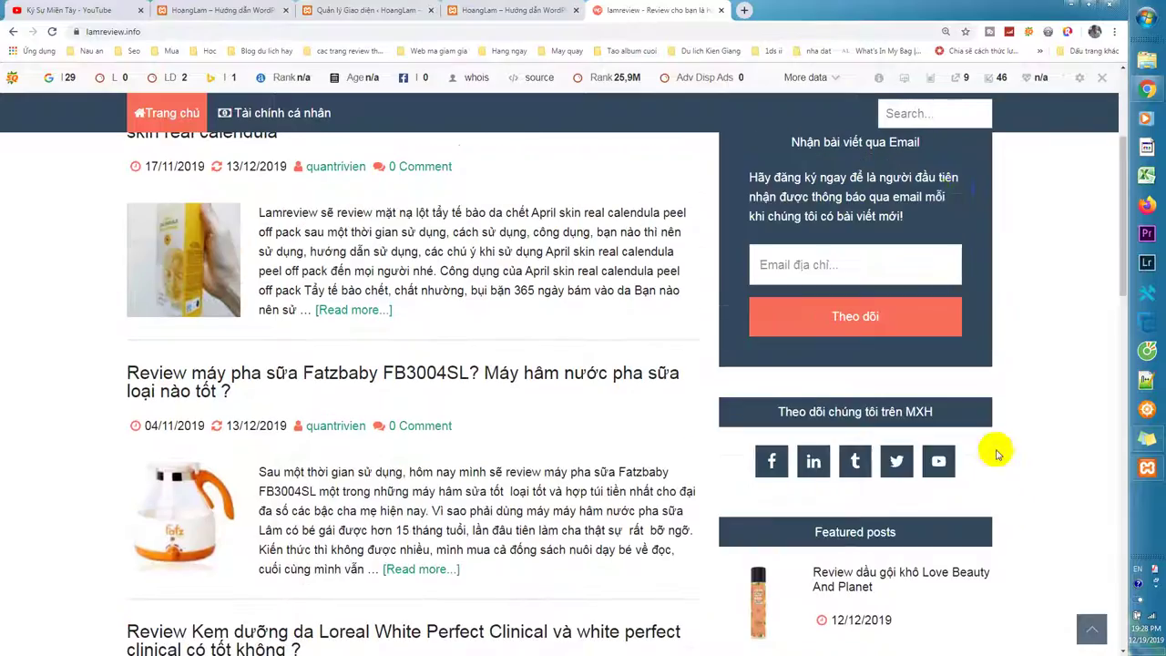
scroll(956, 367, "down", 12)
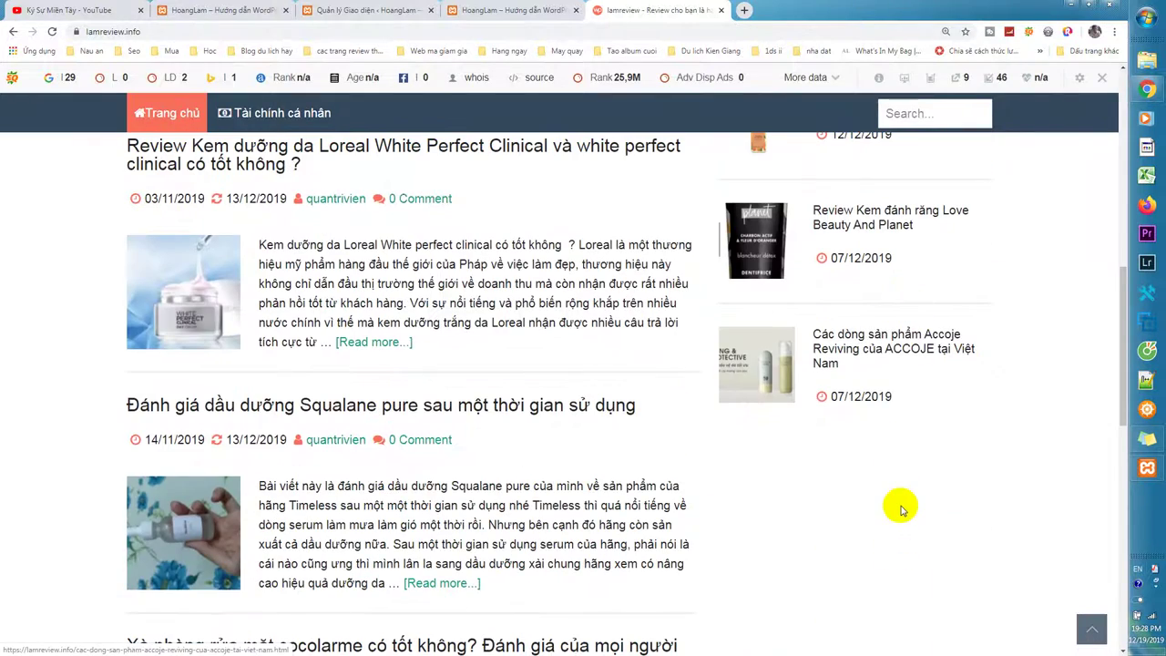
scroll(906, 515, "down", 6)
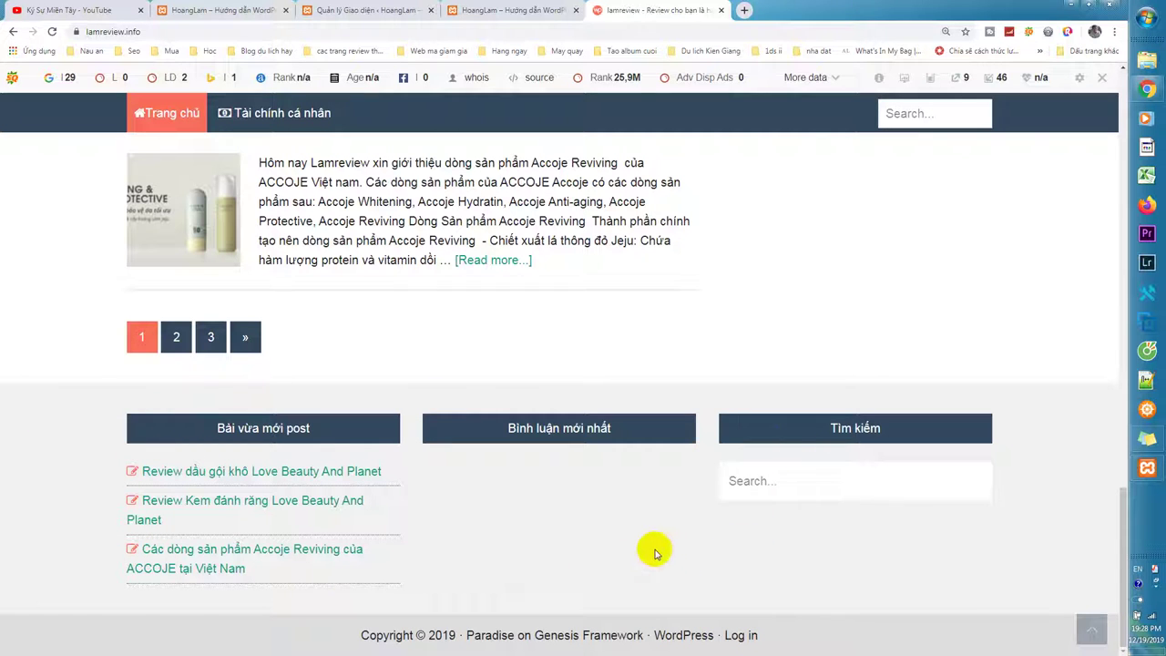
scroll(643, 547, "up", 4)
scroll(656, 565, "down", 4)
scroll(668, 589, "up", 15)
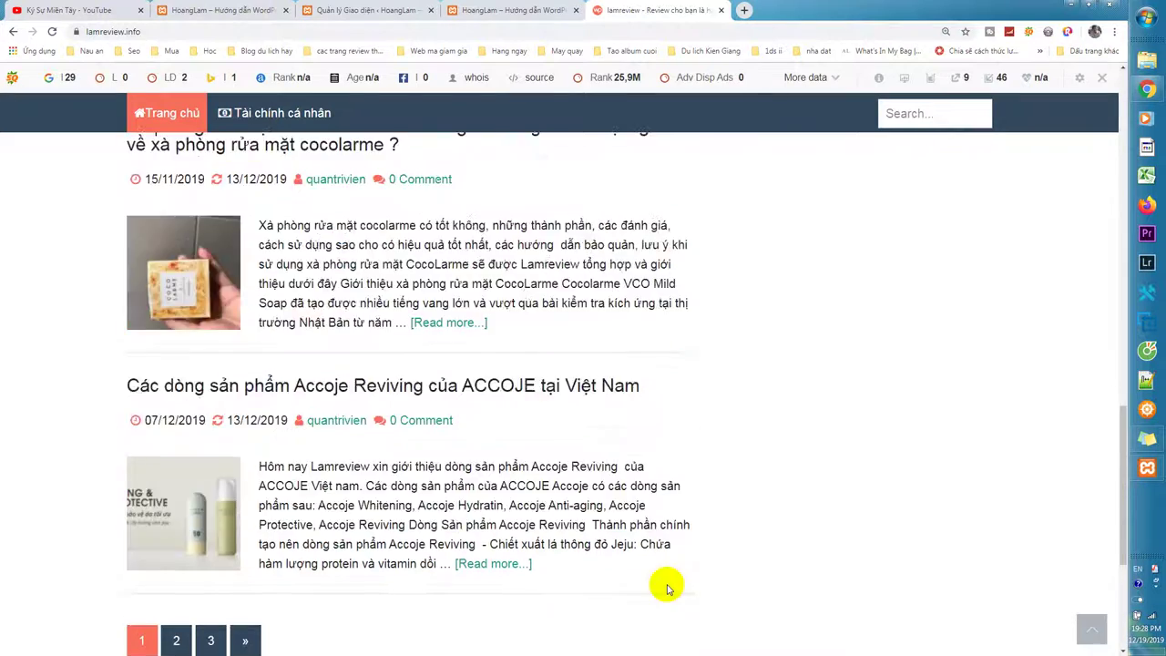
scroll(666, 589, "up", 6)
left_click(524, 11)
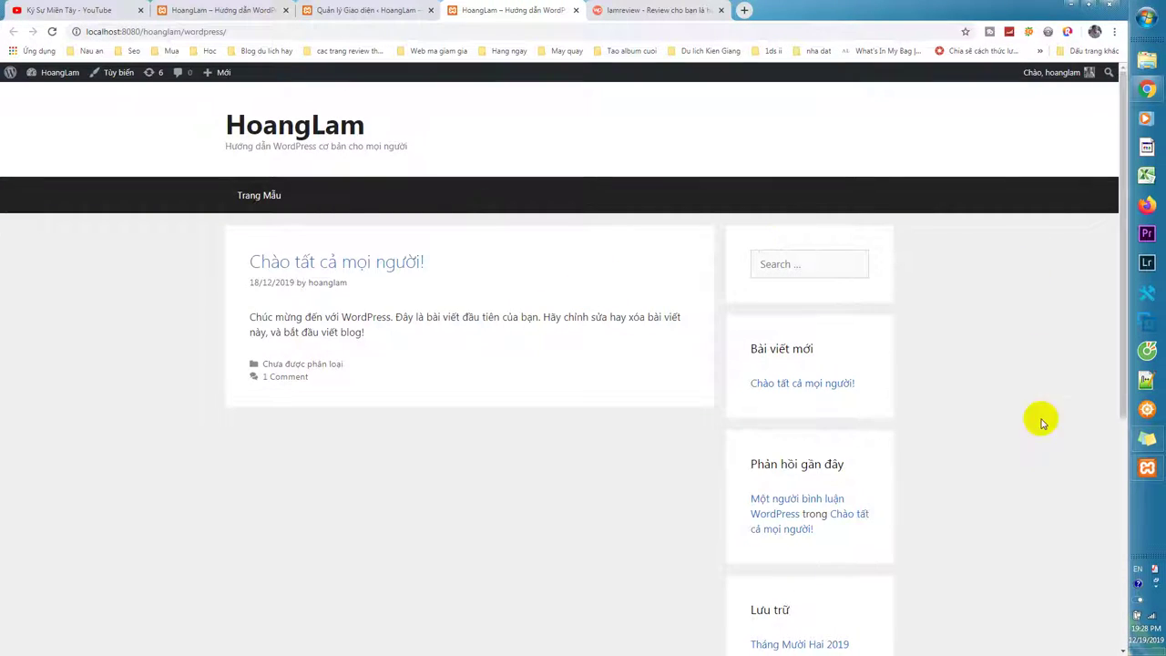
scroll(1025, 539, "down", 5)
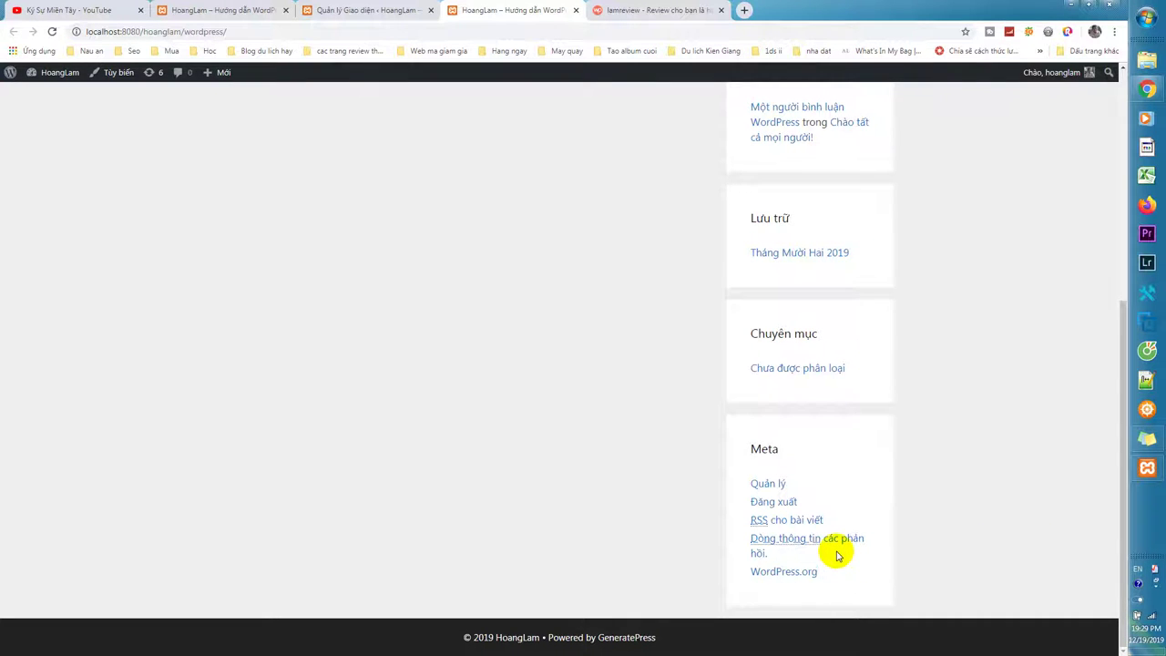
scroll(837, 556, "up", 5)
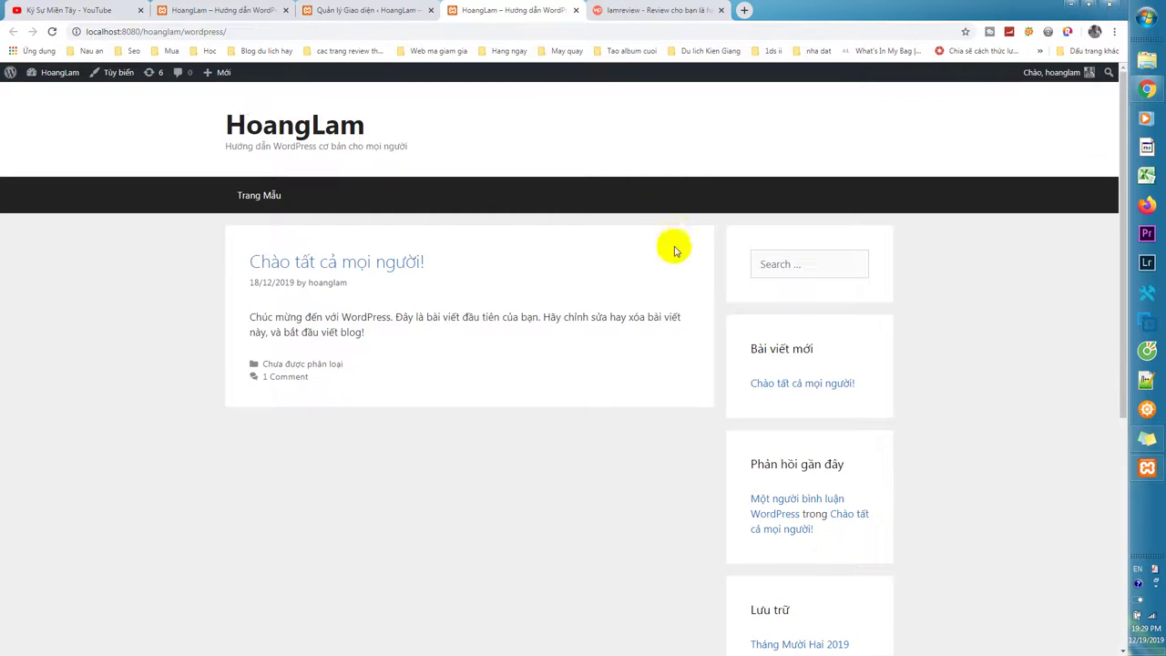
scroll(638, 593, "down", 5)
scroll(638, 575, "up", 5)
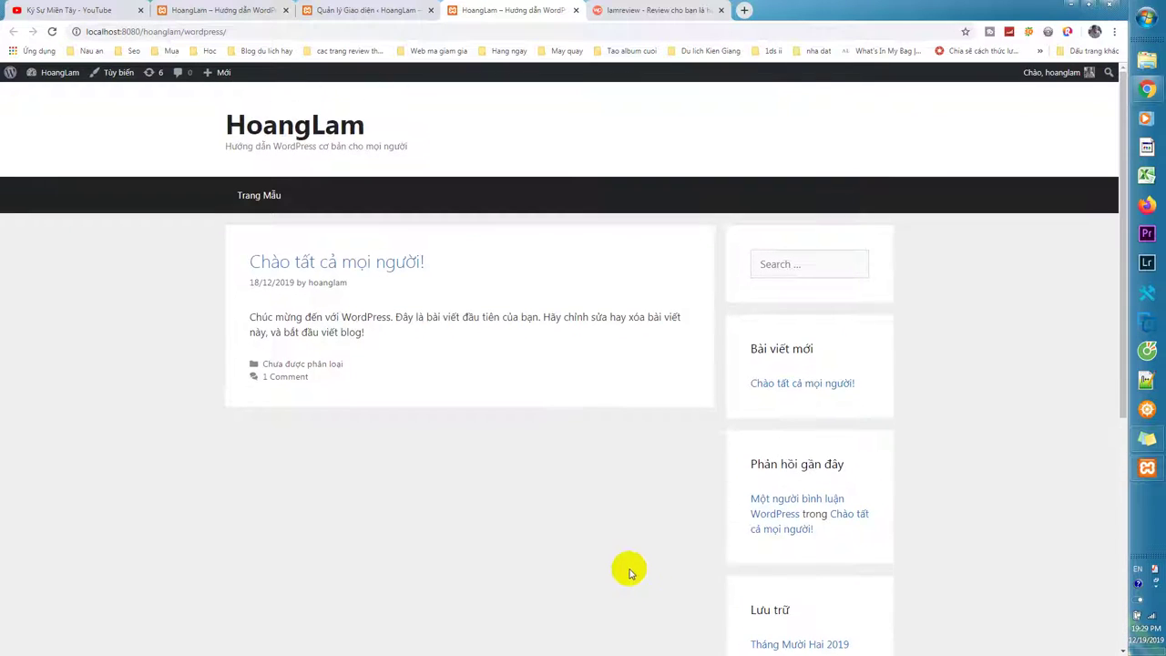
scroll(629, 572, "down", 5)
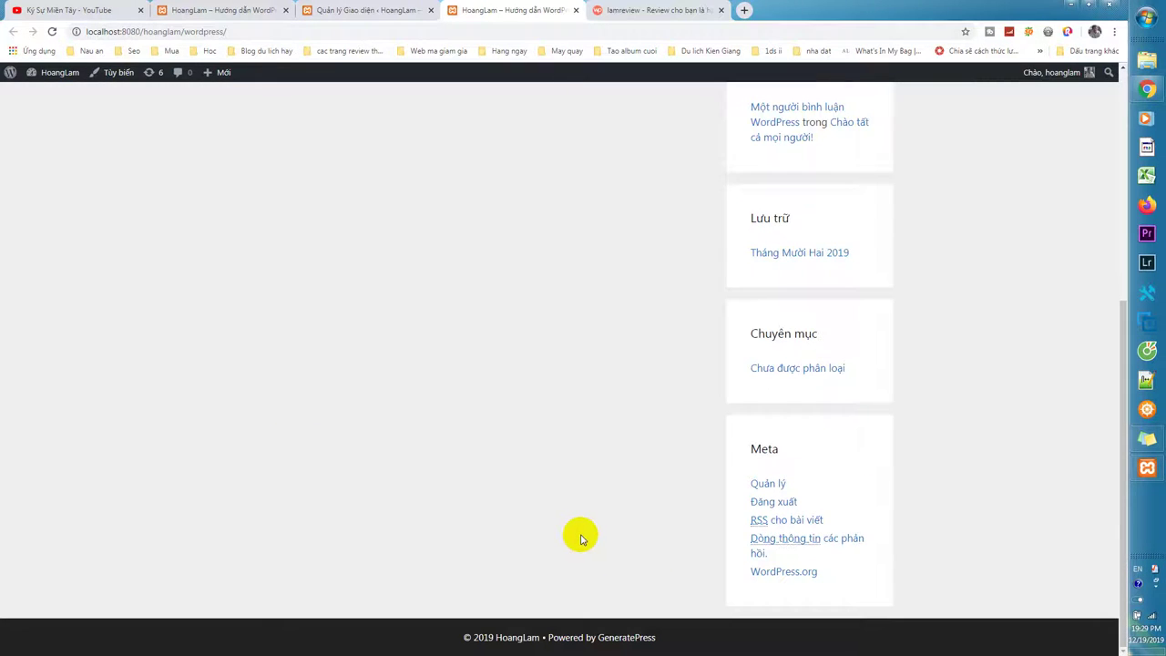
scroll(762, 629, "up", 1)
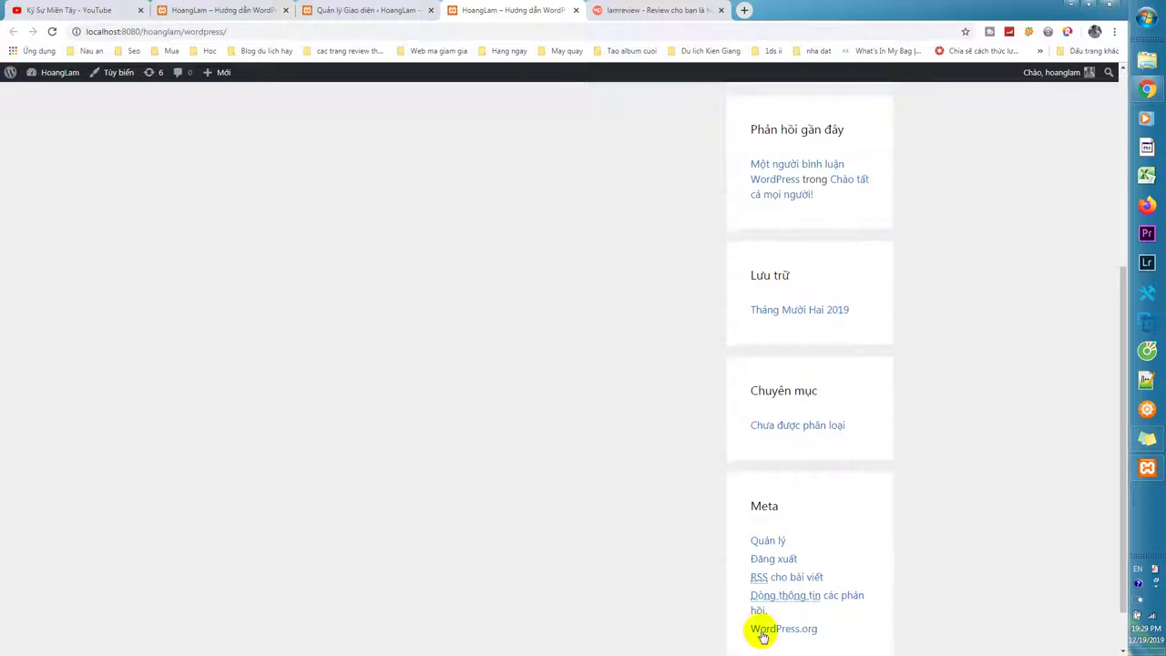
scroll(731, 632, "down", 1)
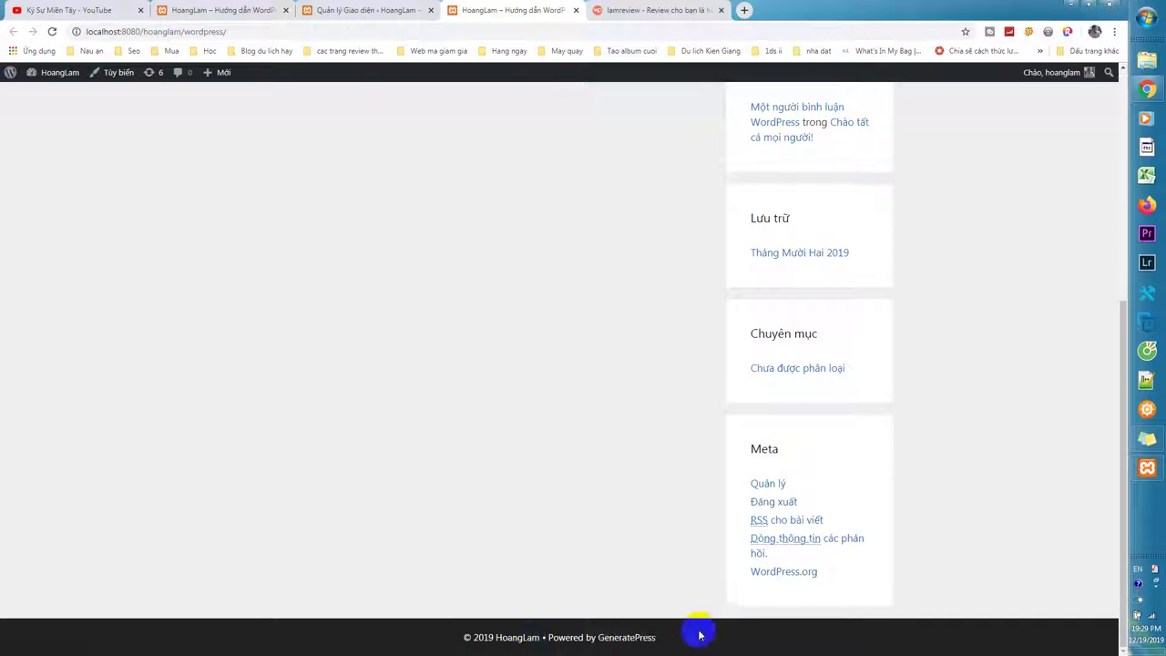
scroll(716, 632, "up", 5)
scroll(716, 632, "down", 4)
scroll(716, 632, "up", 4)
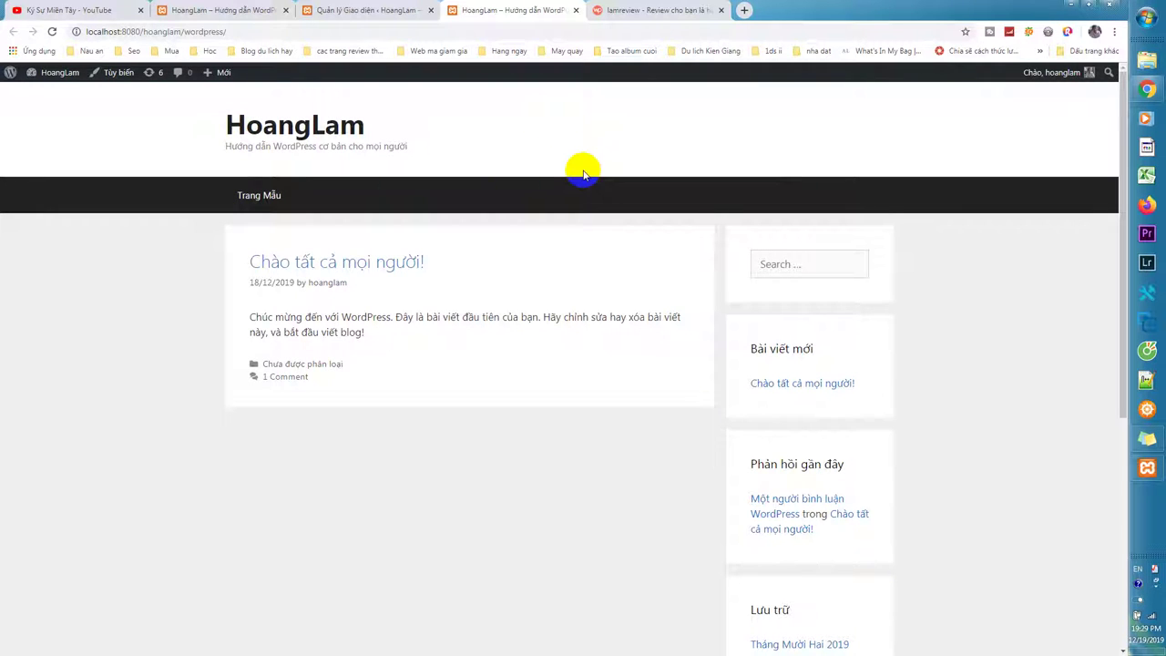
scroll(591, 346, "down", 2)
scroll(591, 347, "up", 2)
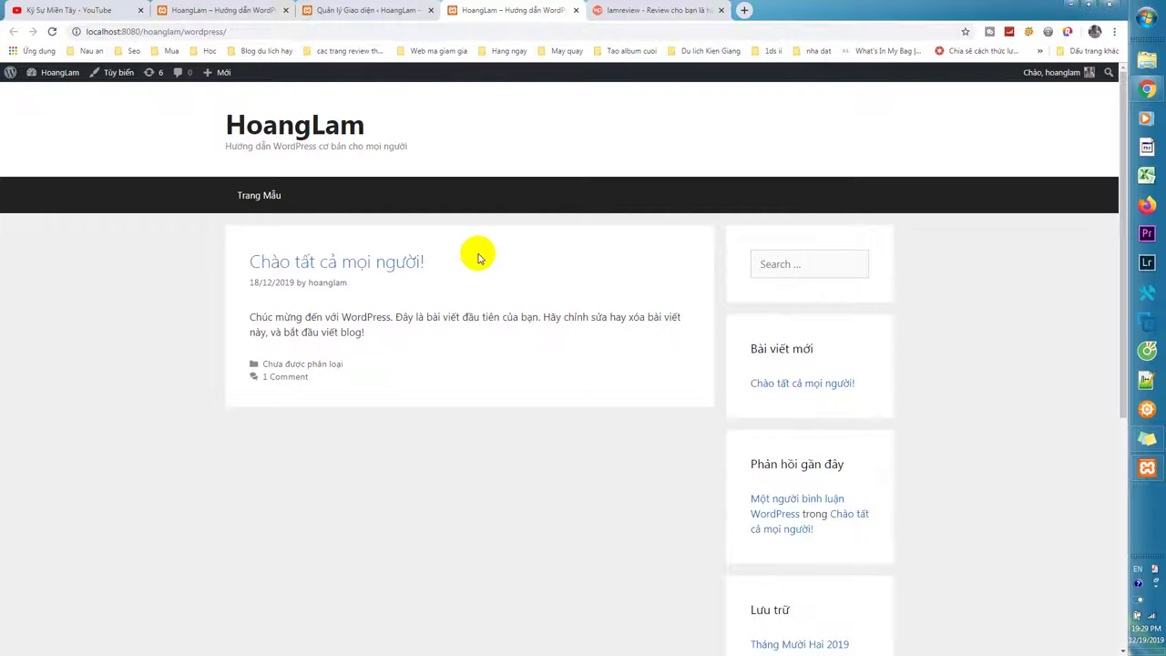
scroll(479, 259, "down", 4)
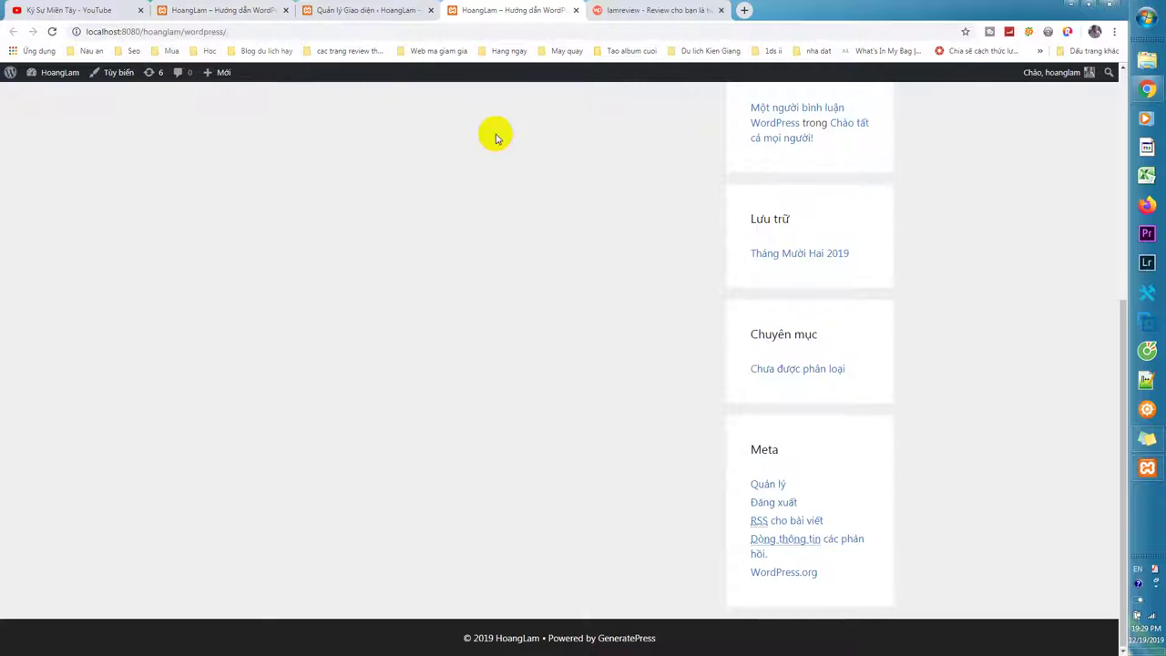
key("F5")
scroll(497, 235, "down", 3)
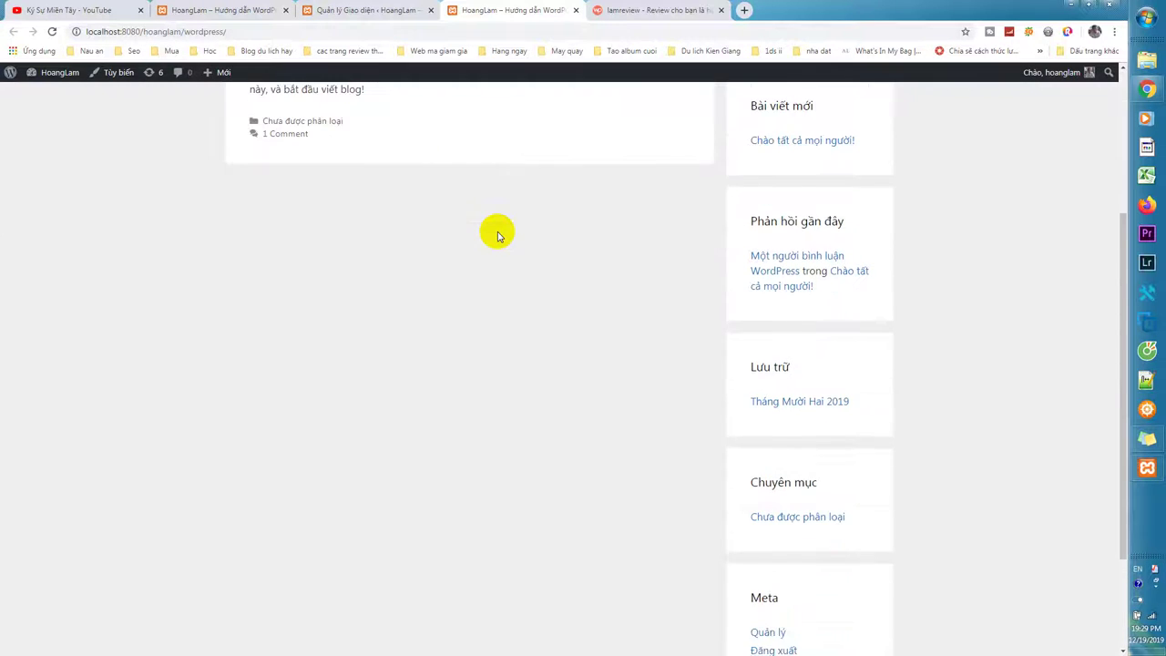
scroll(497, 235, "up", 3)
On the Themes page, activate Twenty Fifteen in place of GeneratePress.
left_click(384, 8)
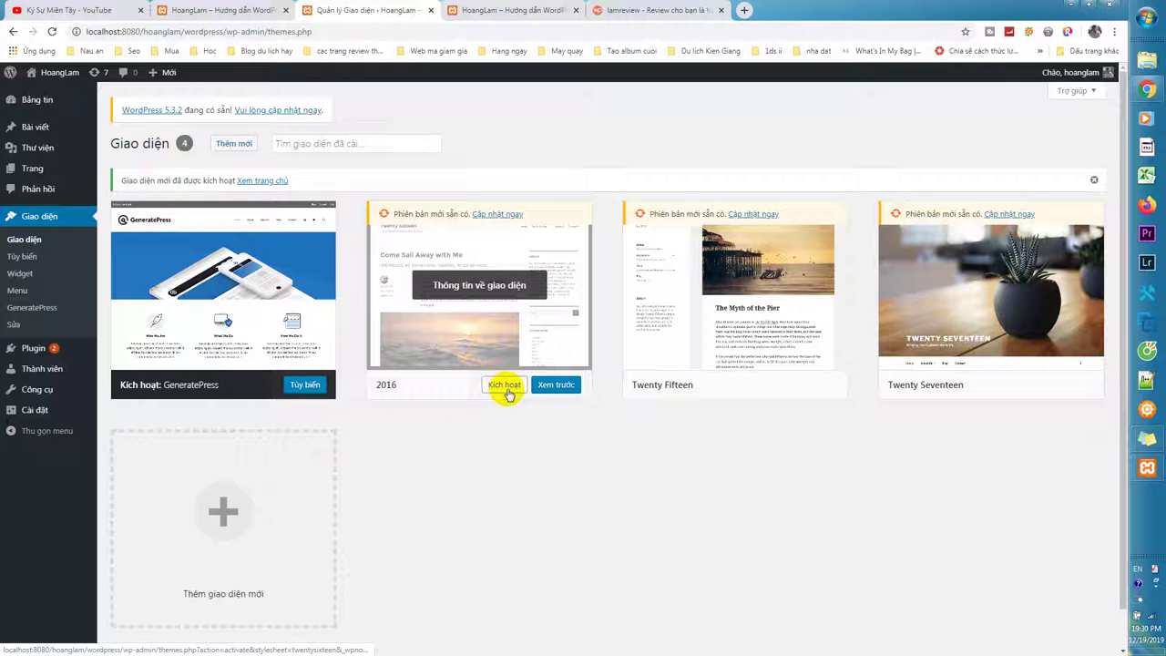
left_click(507, 390)
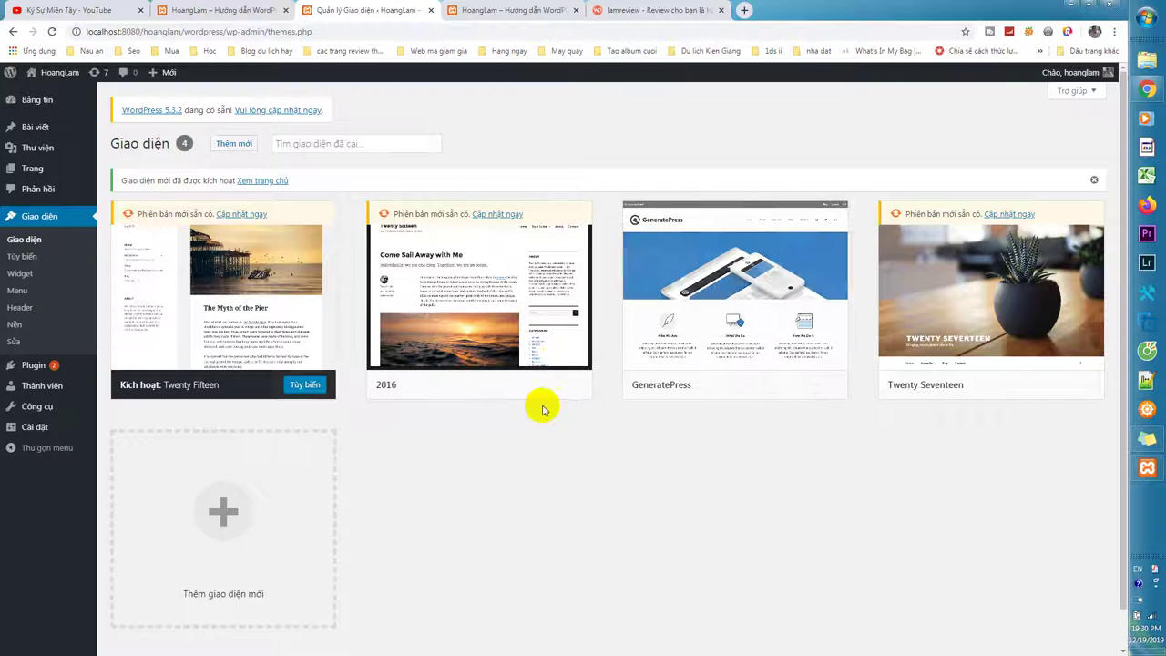
scroll(195, 268, "down", 1)
scroll(122, 143, "up", 1)
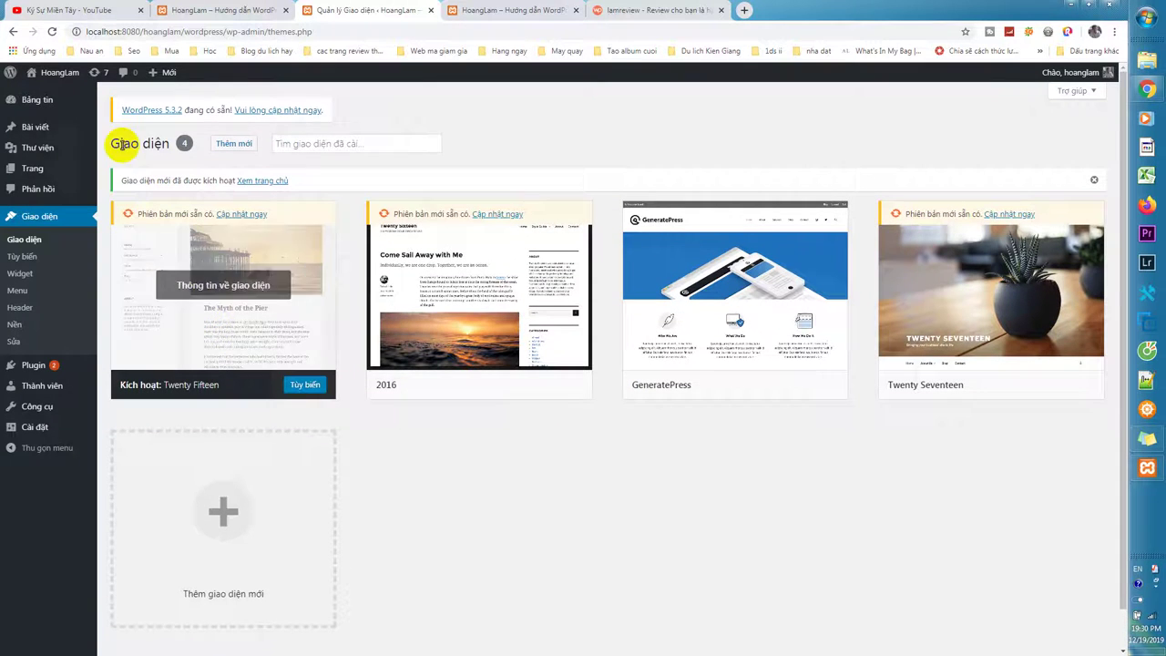
right_click(65, 77)
Open the site's front page in a new tab and close the old GeneratePress front-page tab.
left_click(100, 81)
left_click(510, 9)
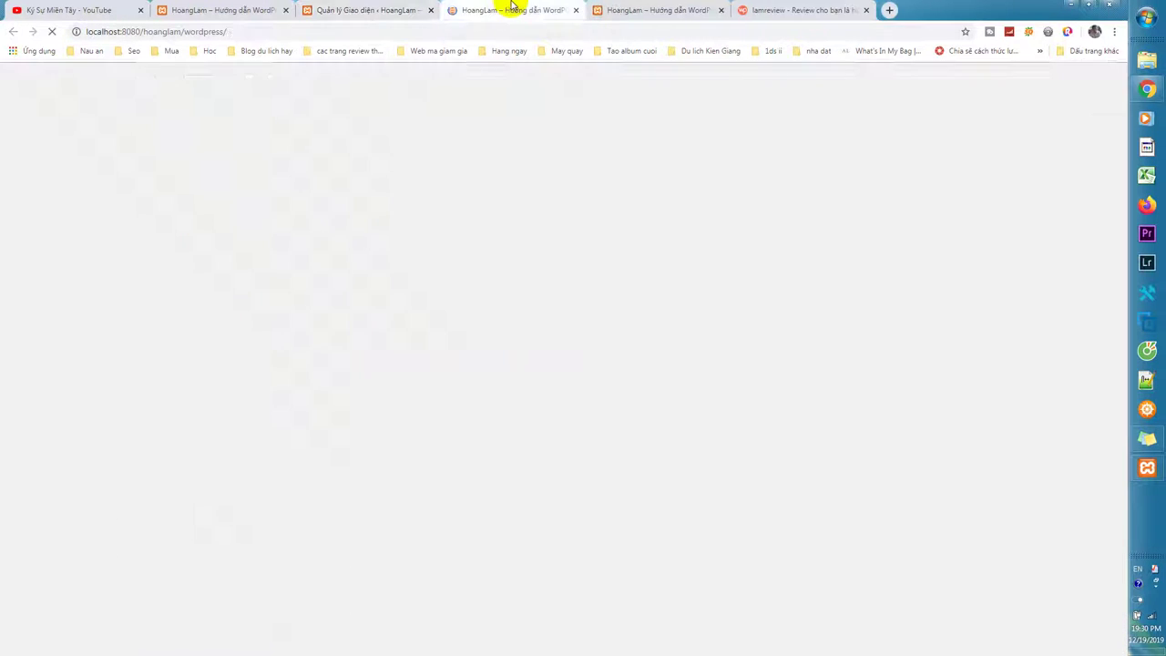
middle_click(632, 9)
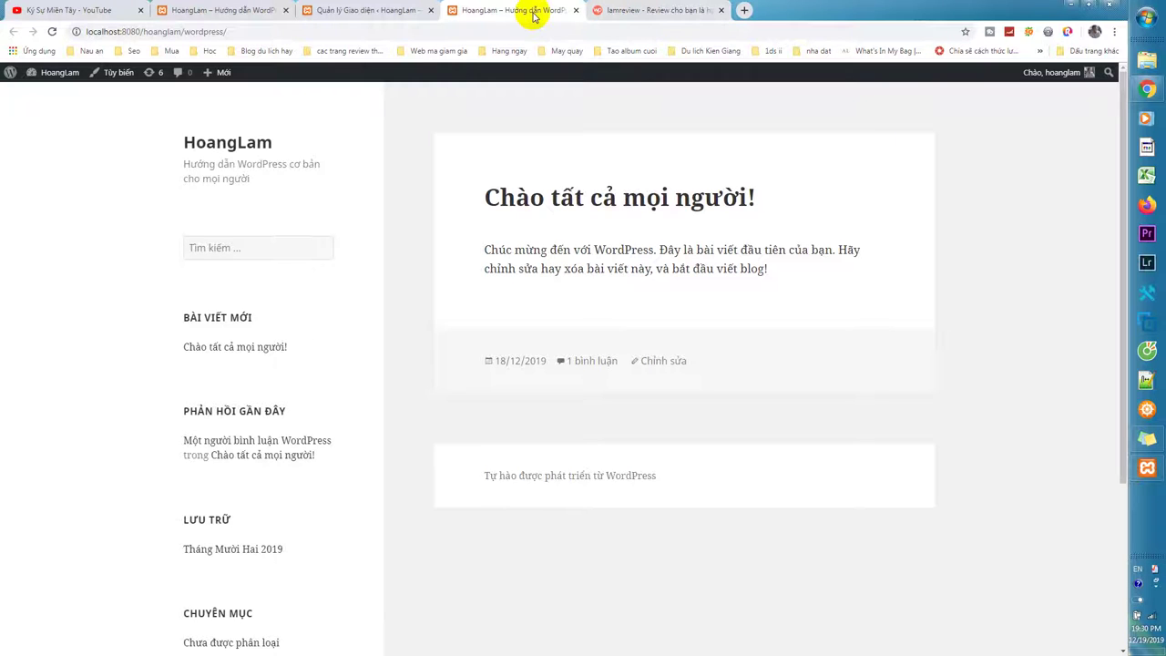
Scroll through the Twenty Fifteen front page to inspect the 'Chào tất cả mọi người!' post and sidebar widgets.
scroll(520, 261, "down", 3)
scroll(547, 268, "up", 3)
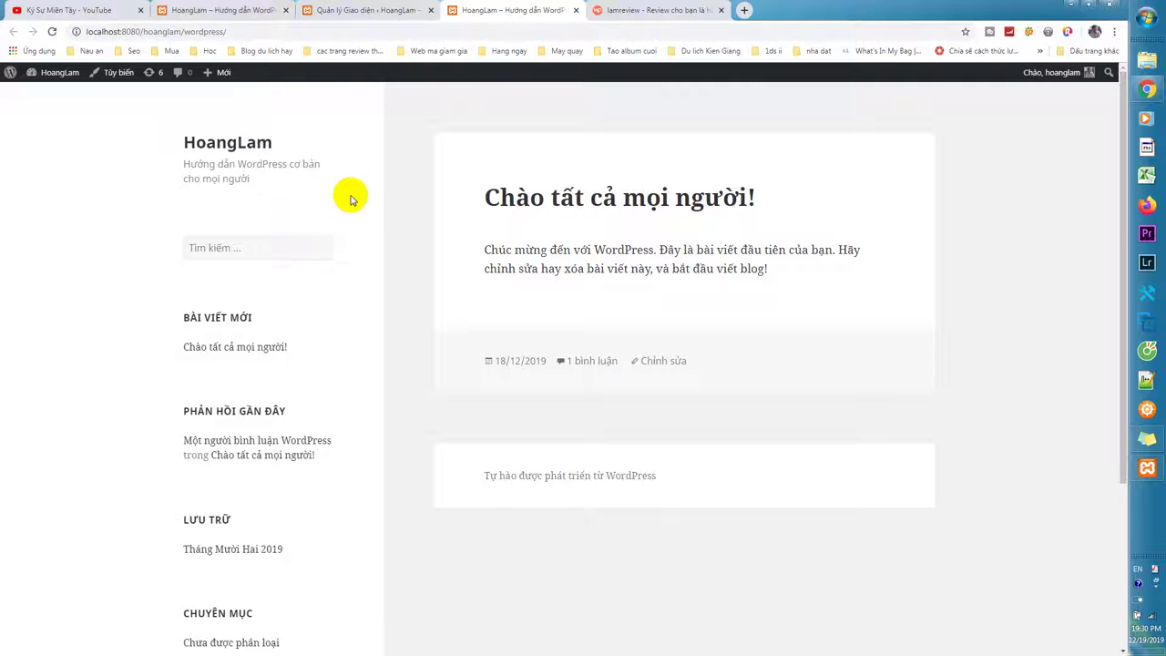
scroll(349, 195, "down", 3)
scroll(615, 301, "up", 3)
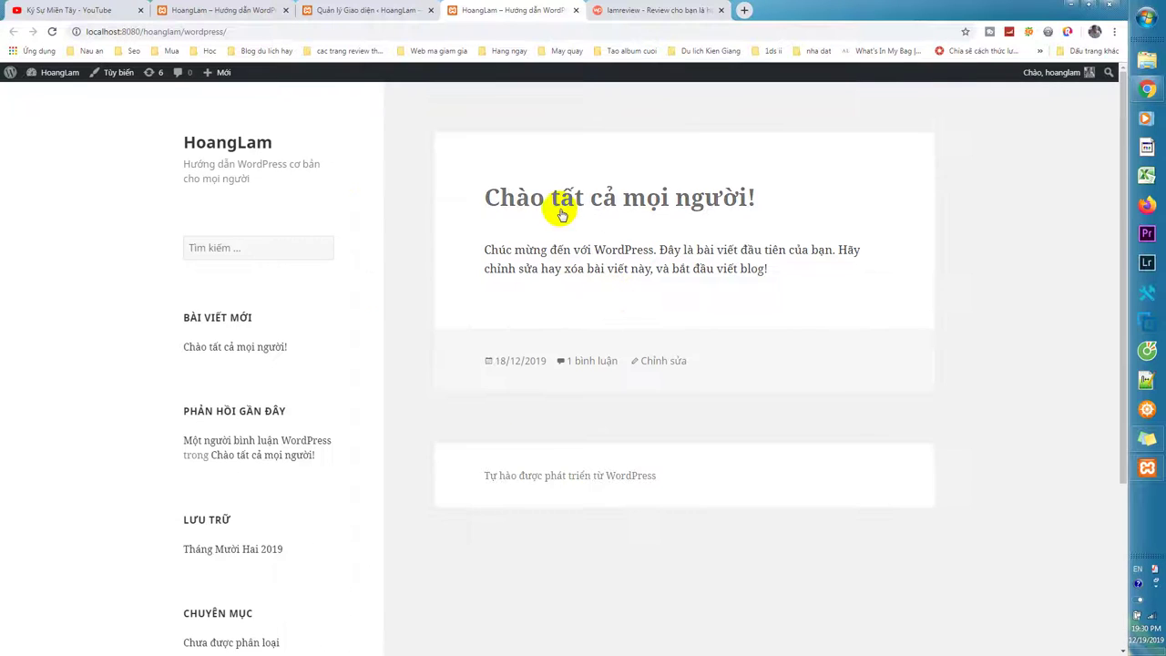
scroll(904, 240, "down", 1)
scroll(902, 239, "down", 3)
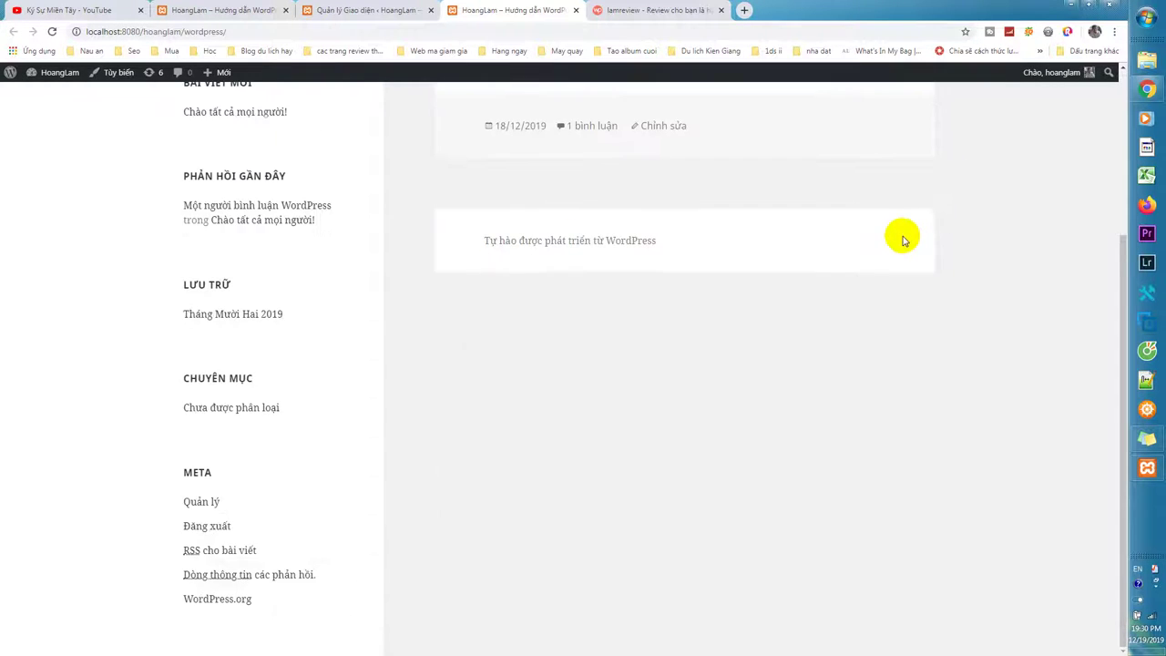
scroll(901, 238, "up", 3)
scroll(618, 197, "down", 3)
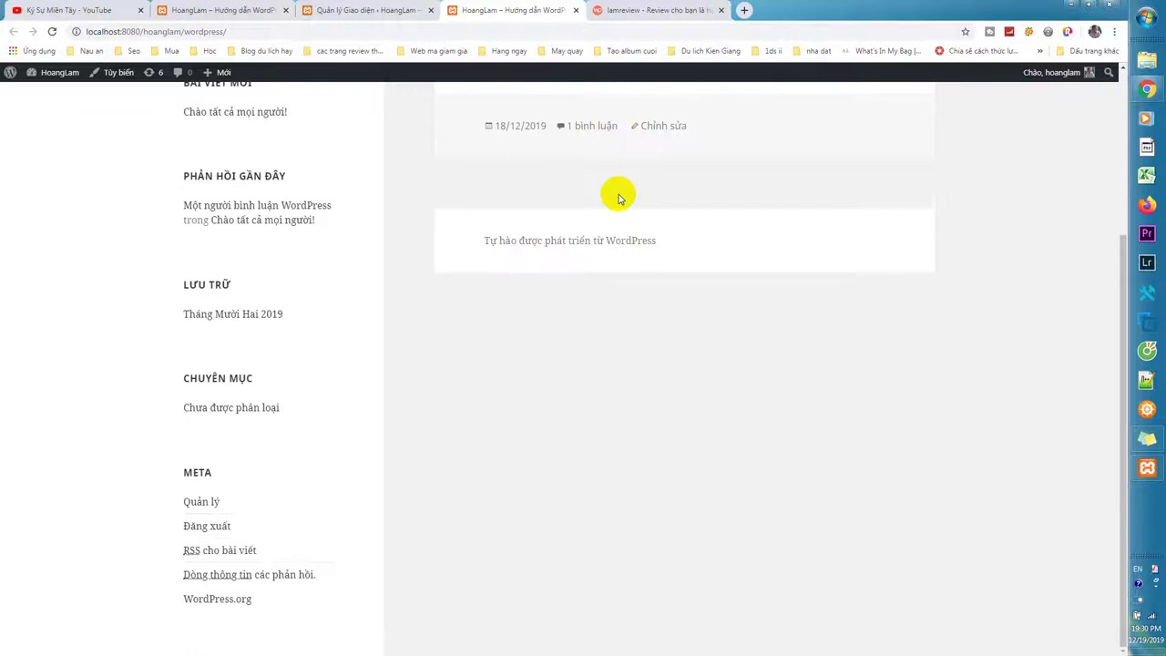
scroll(618, 198, "up", 3)
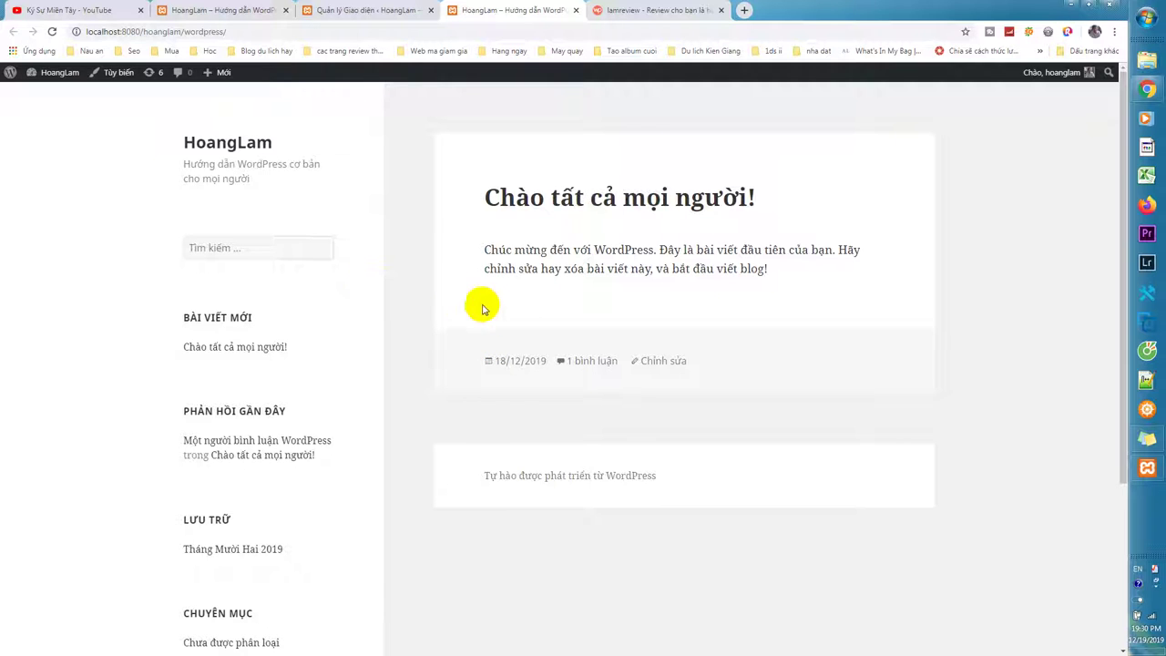
scroll(894, 535, "down", 1)
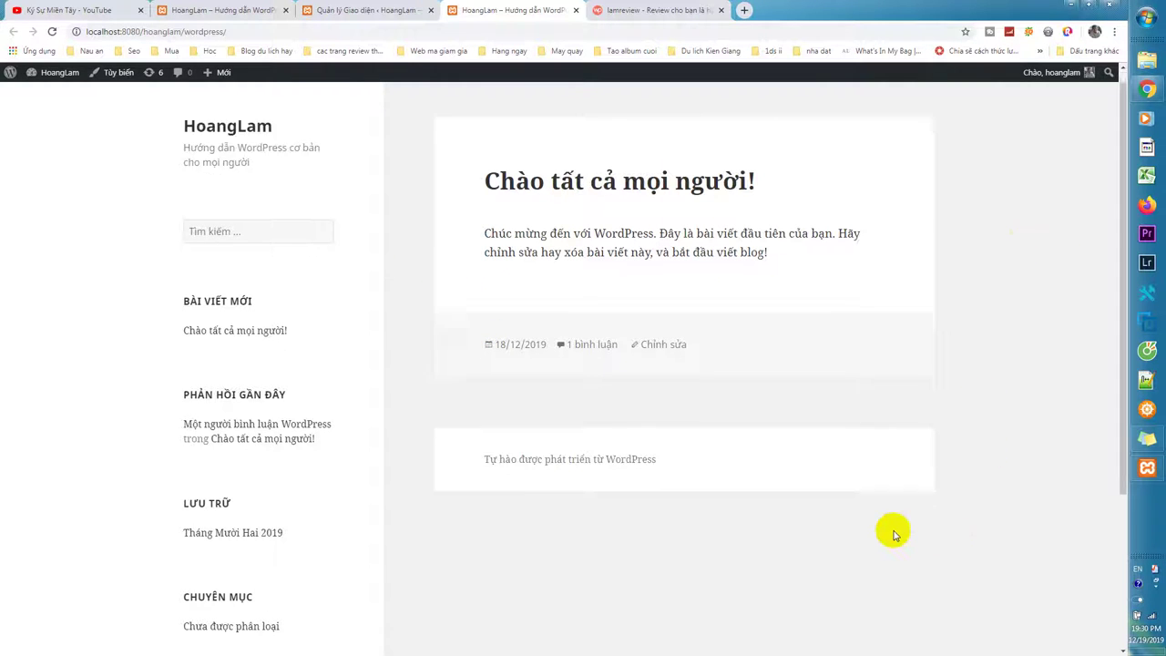
scroll(894, 535, "down", 3)
scroll(894, 535, "up", 4)
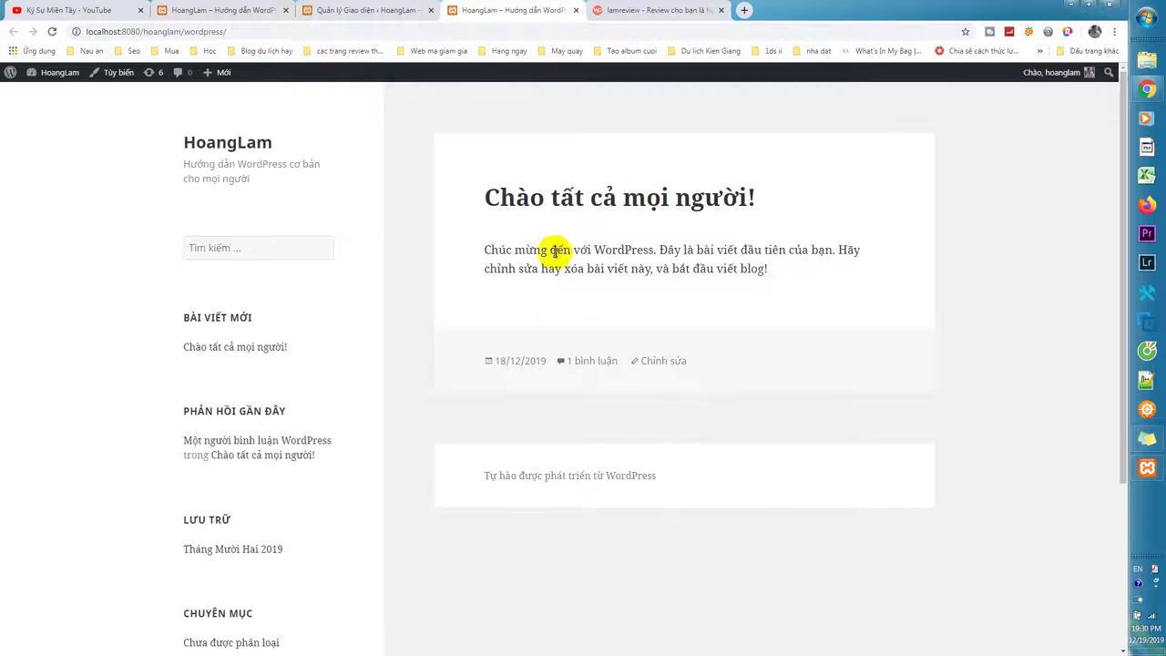
scroll(458, 361, "down", 3)
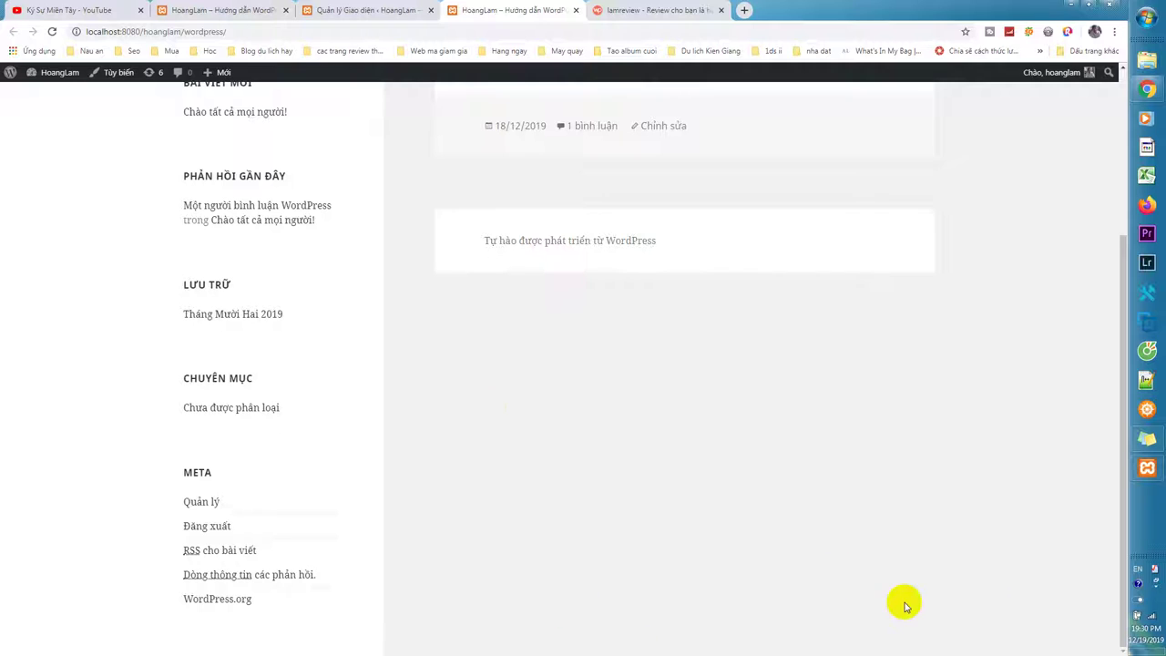
scroll(941, 545, "up", 3)
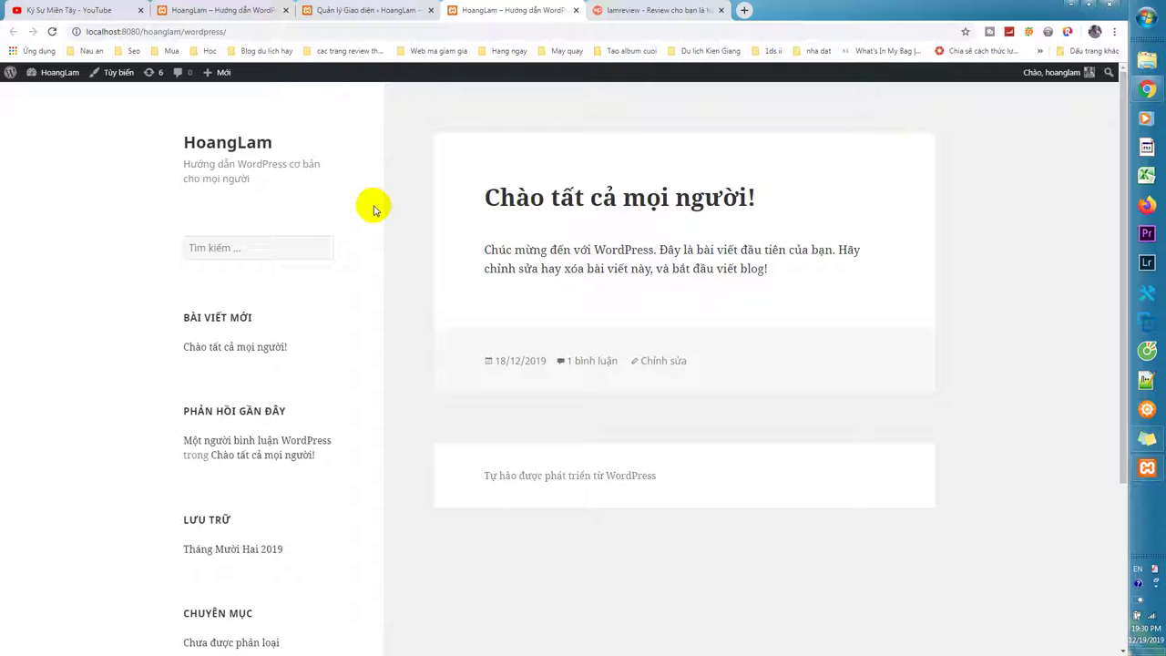
Switch back to the 'Quản lý Giao diện' tab showing Twenty Fifteen, 2016, GeneratePress and Twenty Seventeen.
left_click(383, 10)
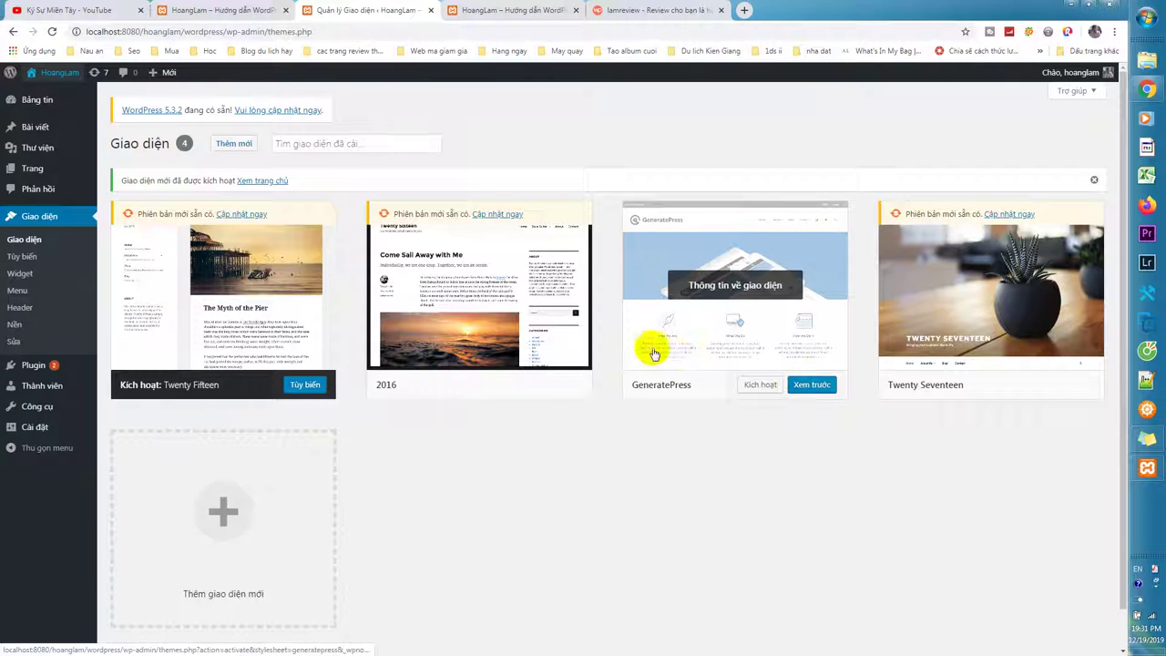
scroll(520, 424, "down", 1)
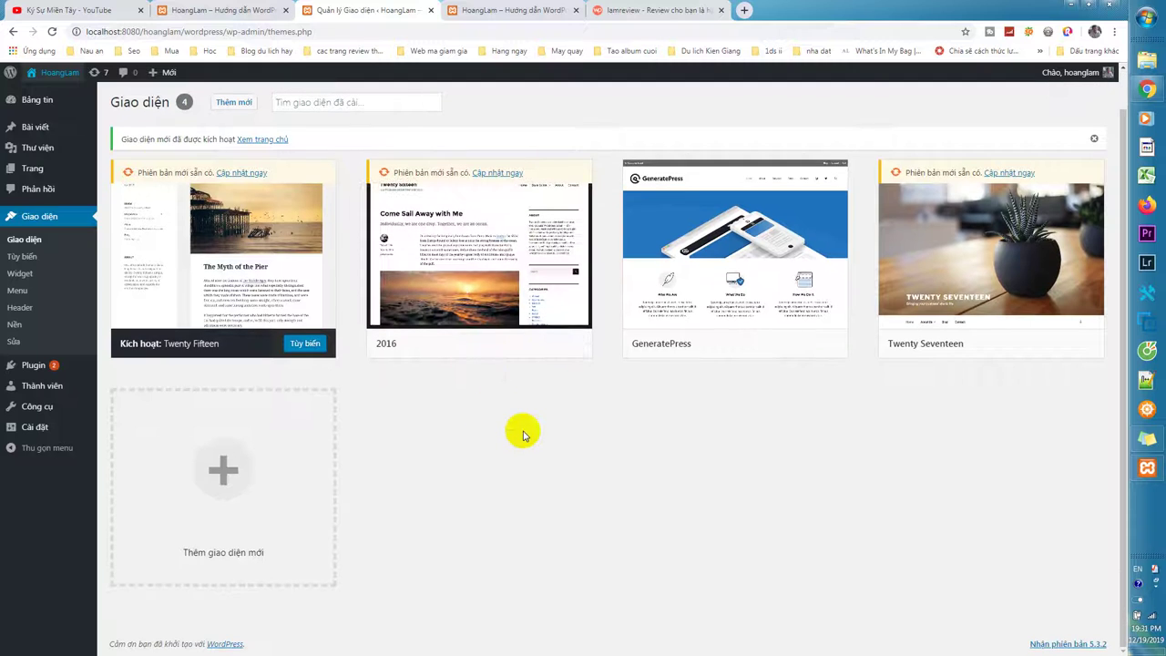
scroll(373, 422, "up", 1)
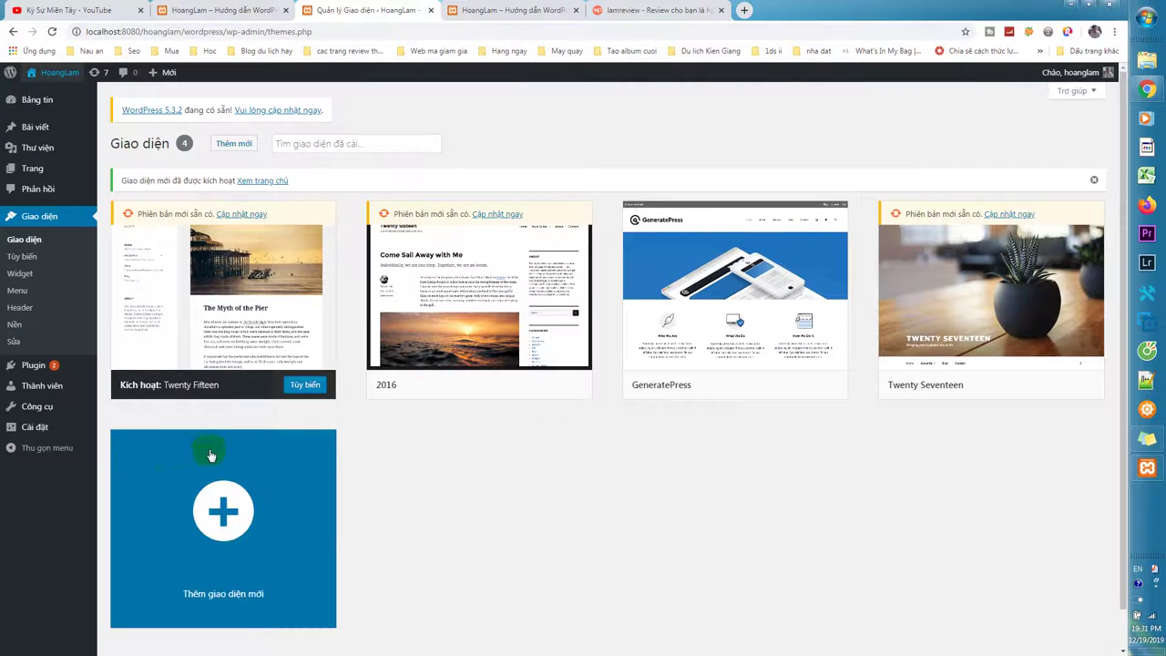
left_click(328, 144)
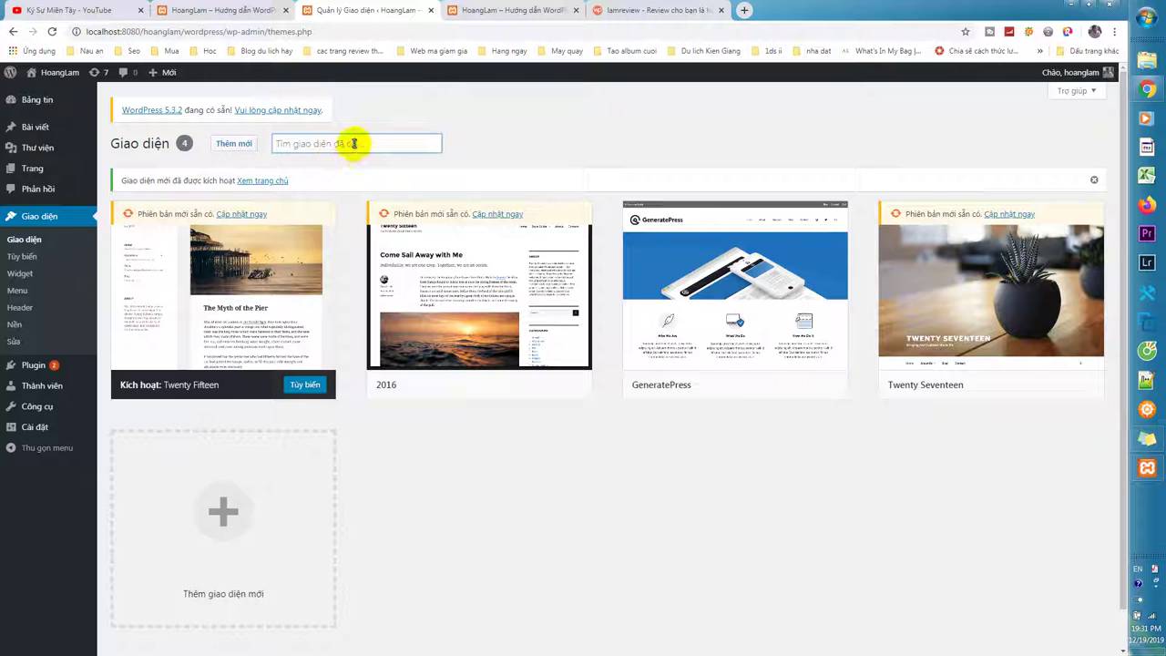
left_click(223, 144)
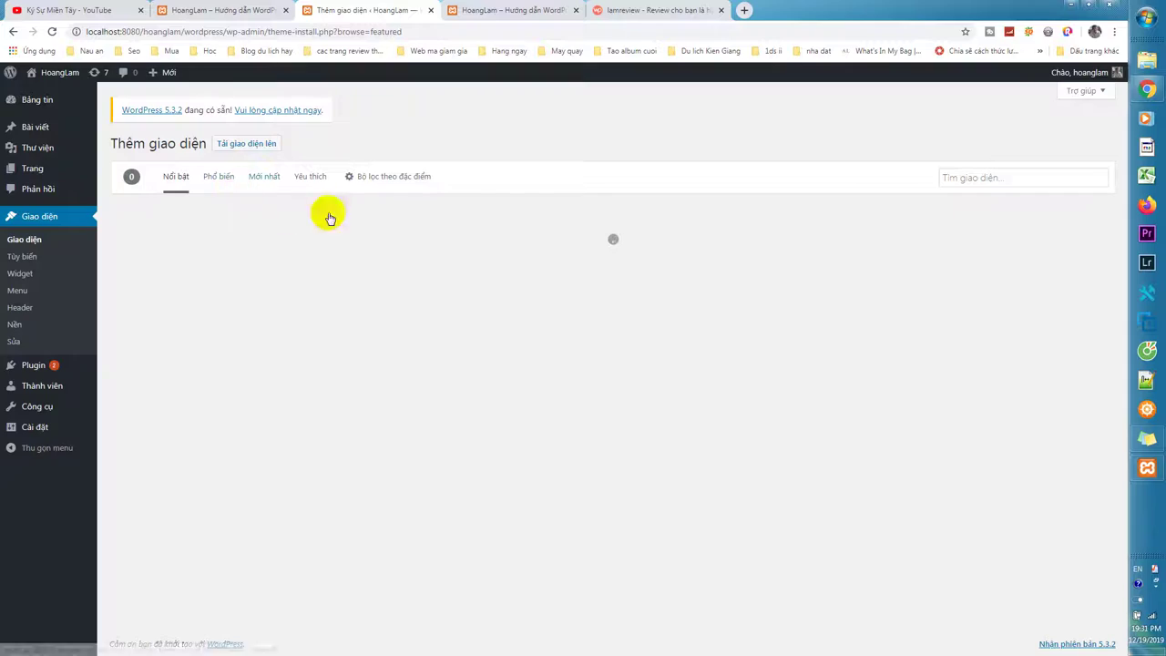
scroll(867, 461, "down", 5)
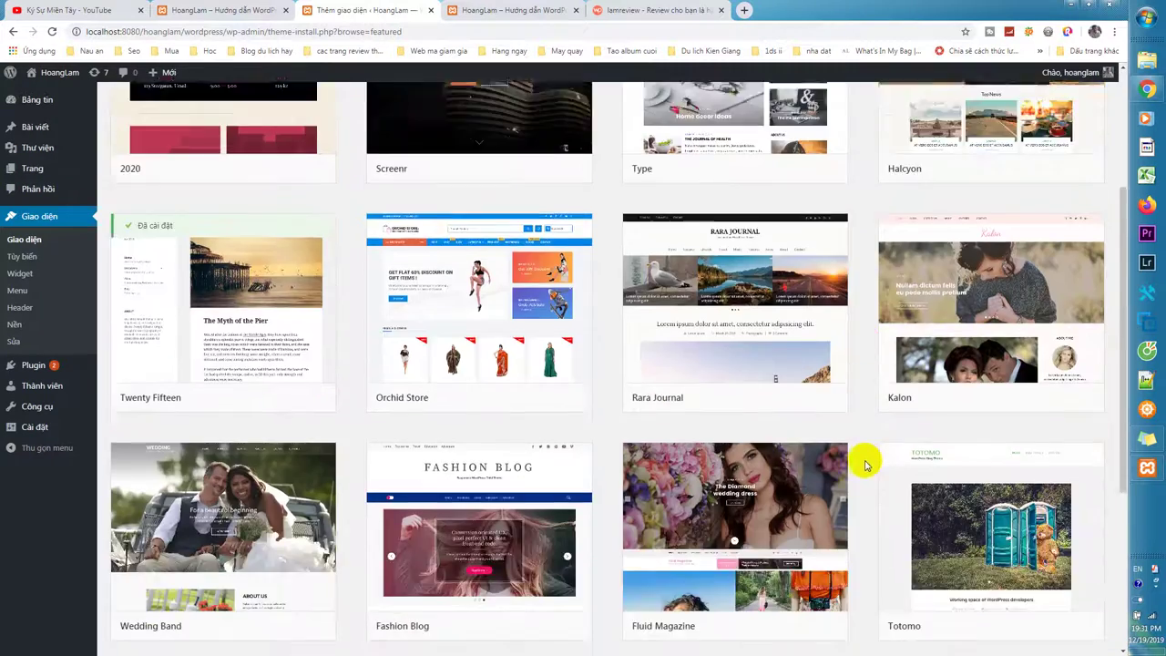
scroll(867, 461, "up", 5)
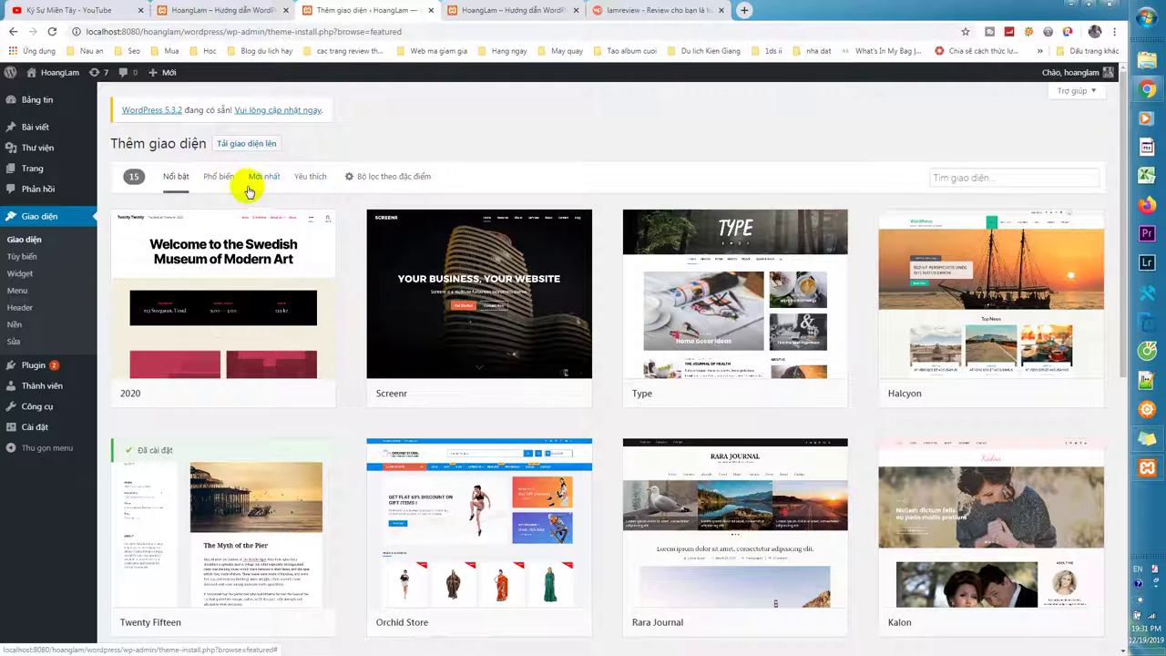
left_click(221, 178)
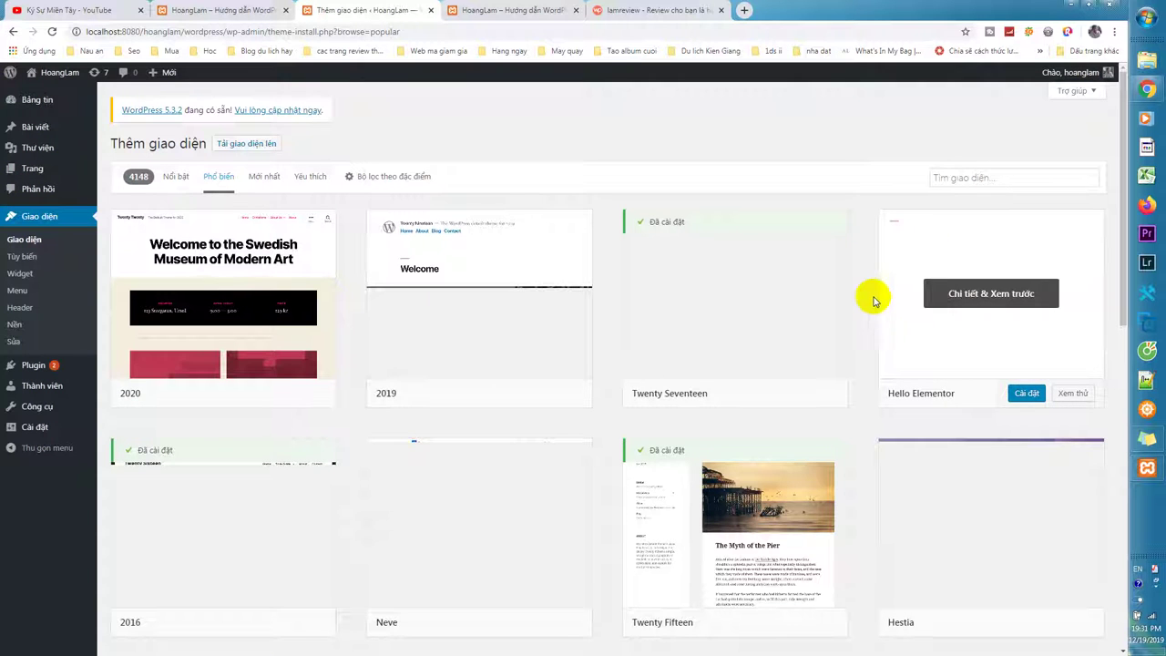
scroll(873, 301, "down", 3)
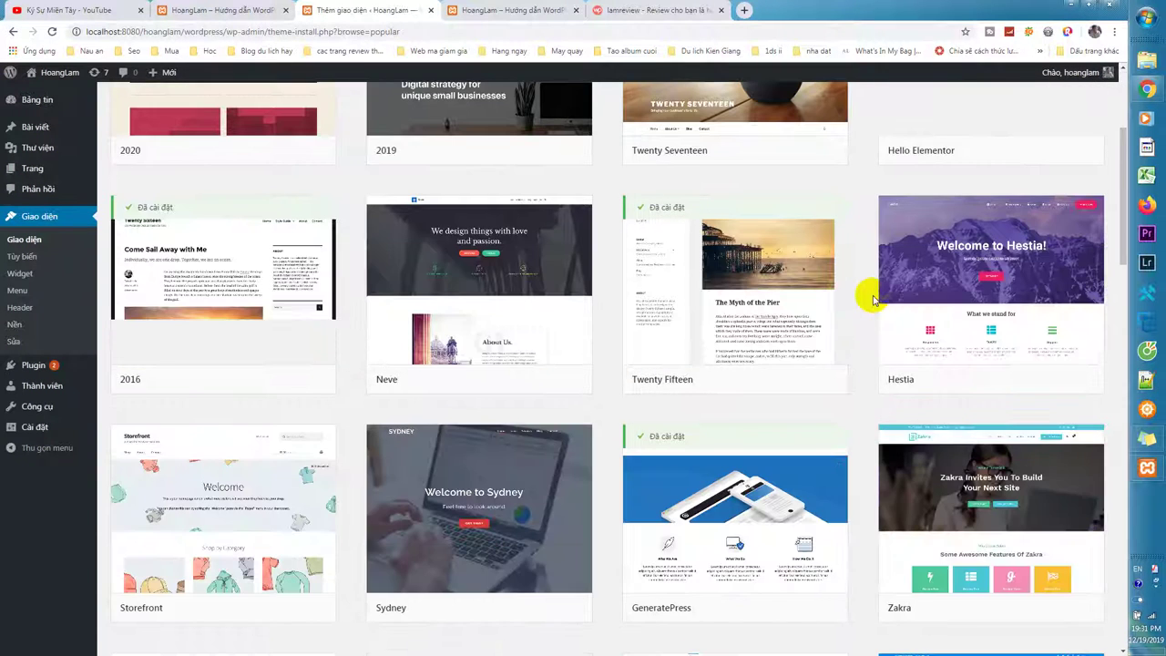
scroll(871, 299, "down", 6)
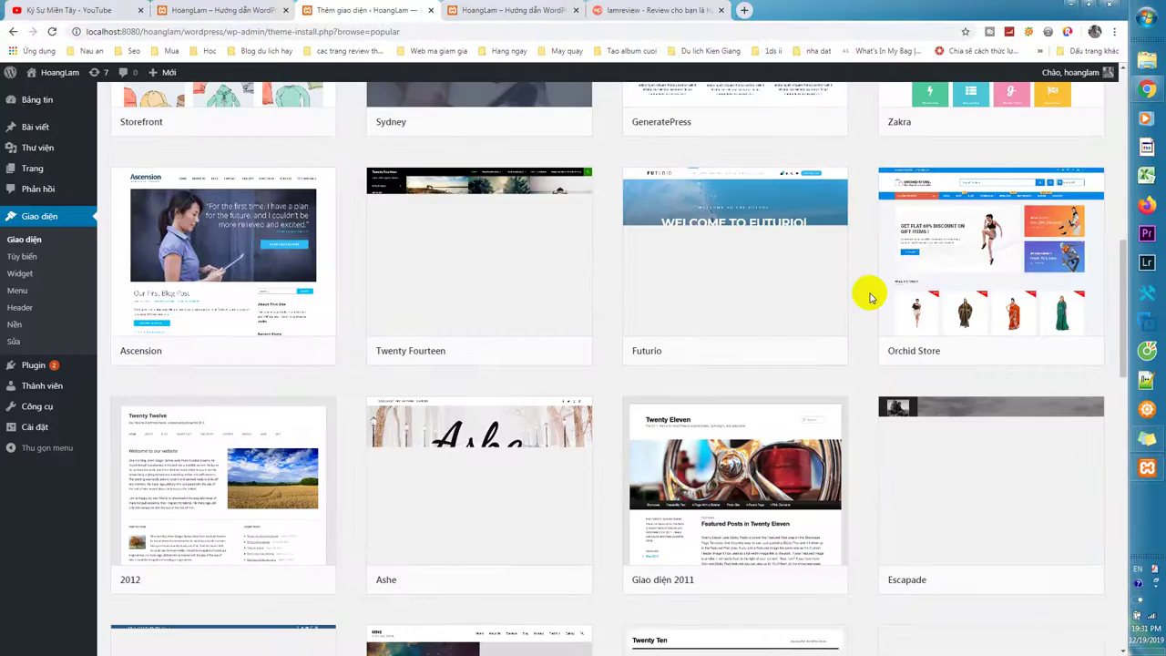
scroll(870, 297, "down", 3)
scroll(870, 296, "up", 12)
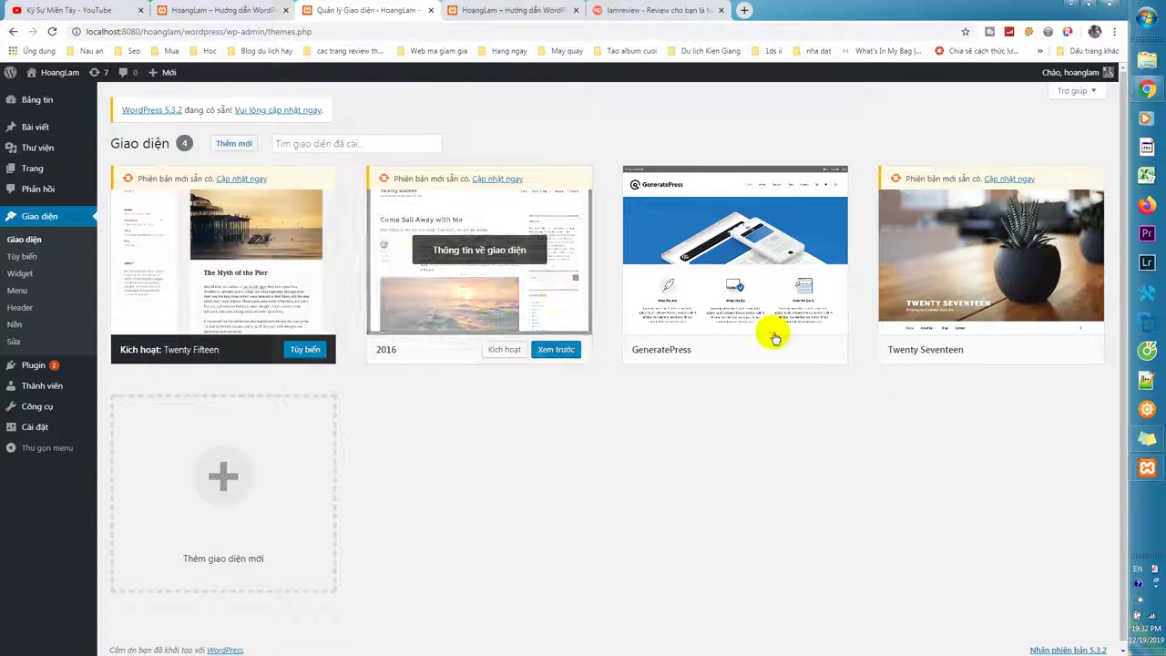
Activate GeneratePress in place of Twenty Fifteen and open the front page in a new tab.
left_click(765, 352)
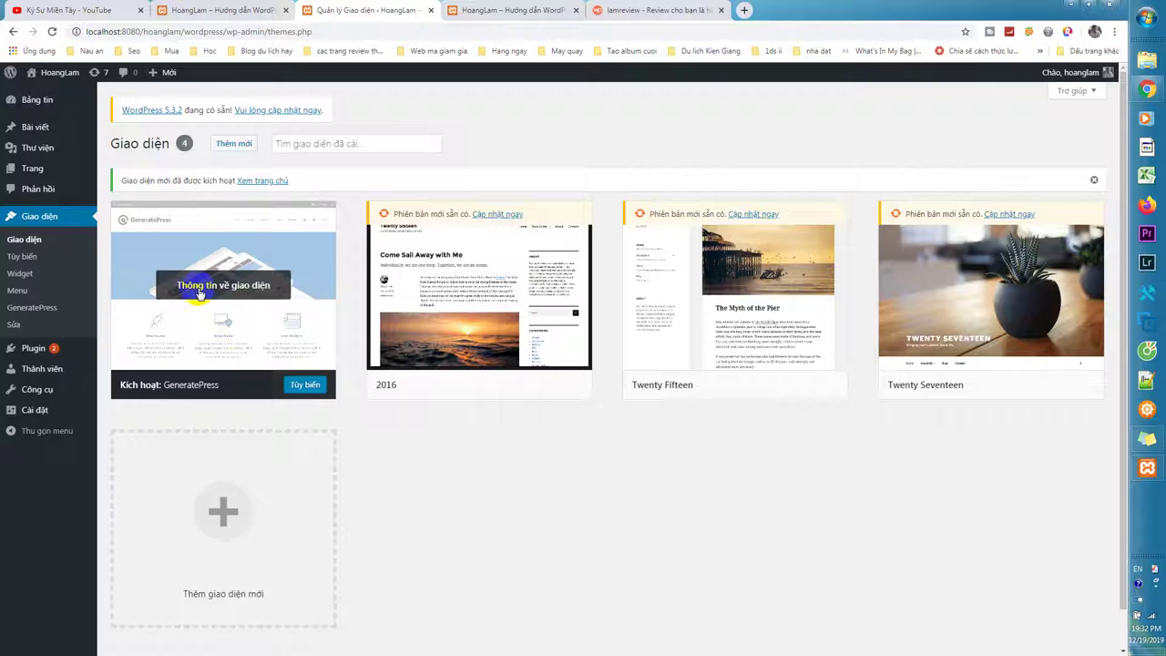
left_click(306, 385)
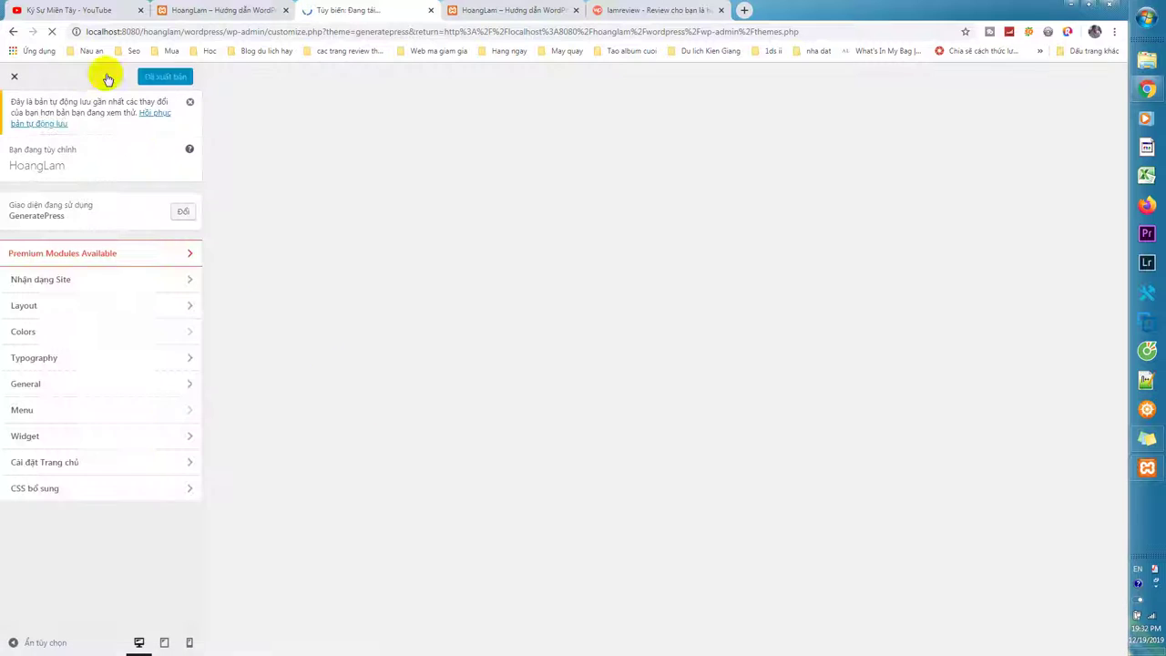
left_click(13, 31)
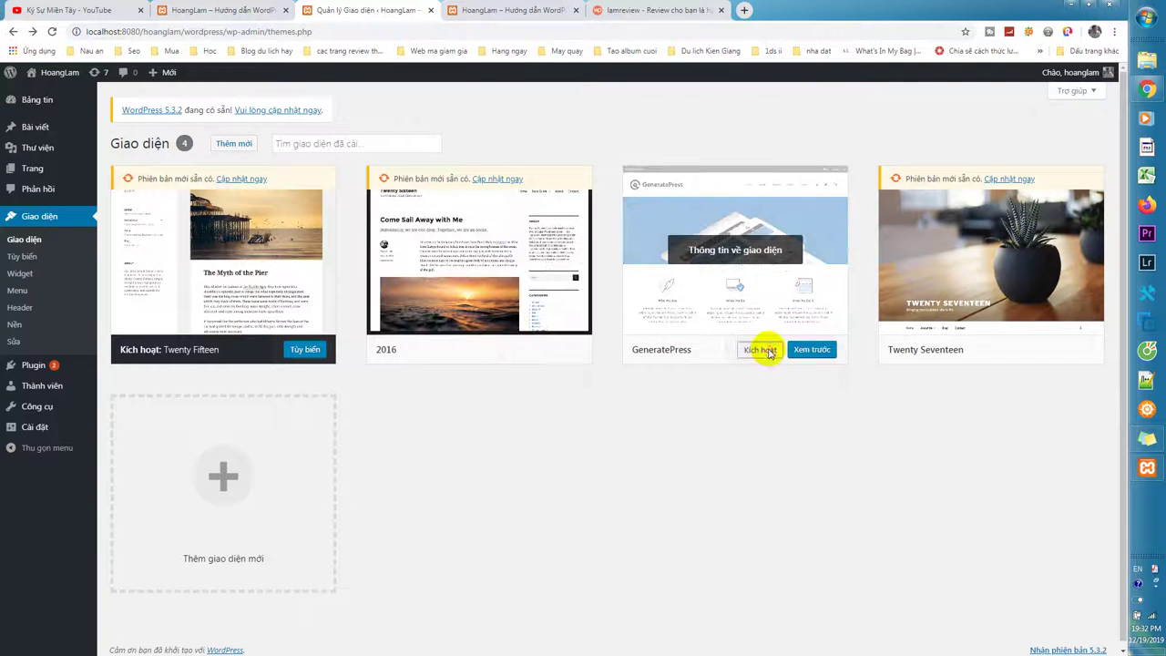
left_click(766, 351)
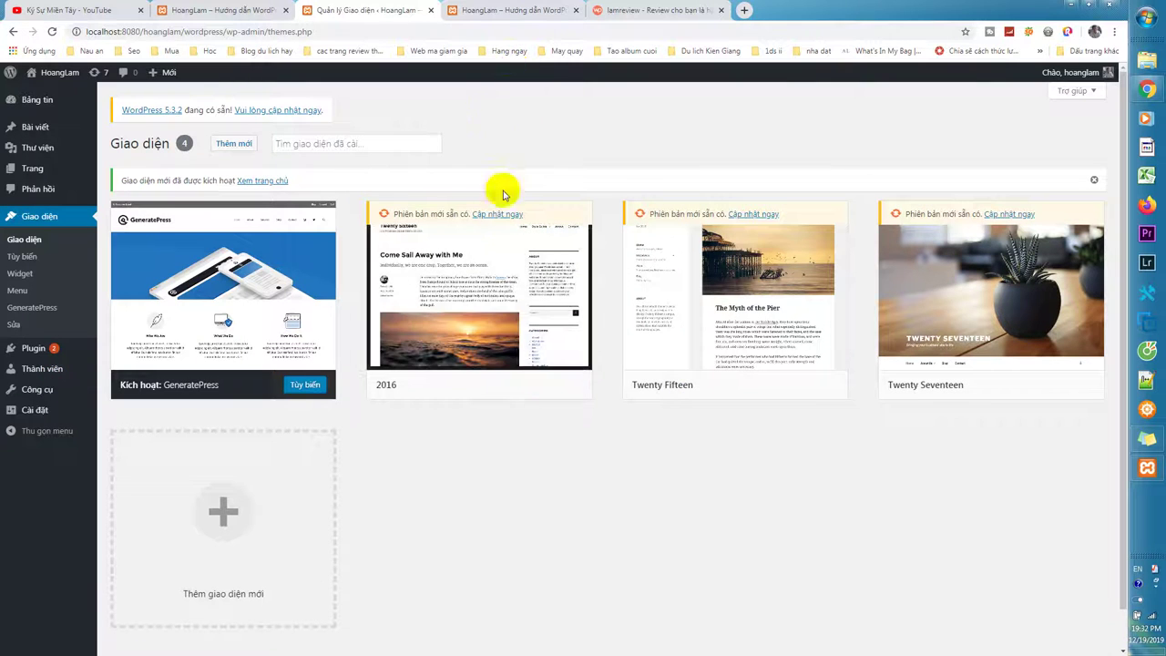
middle_click(64, 88)
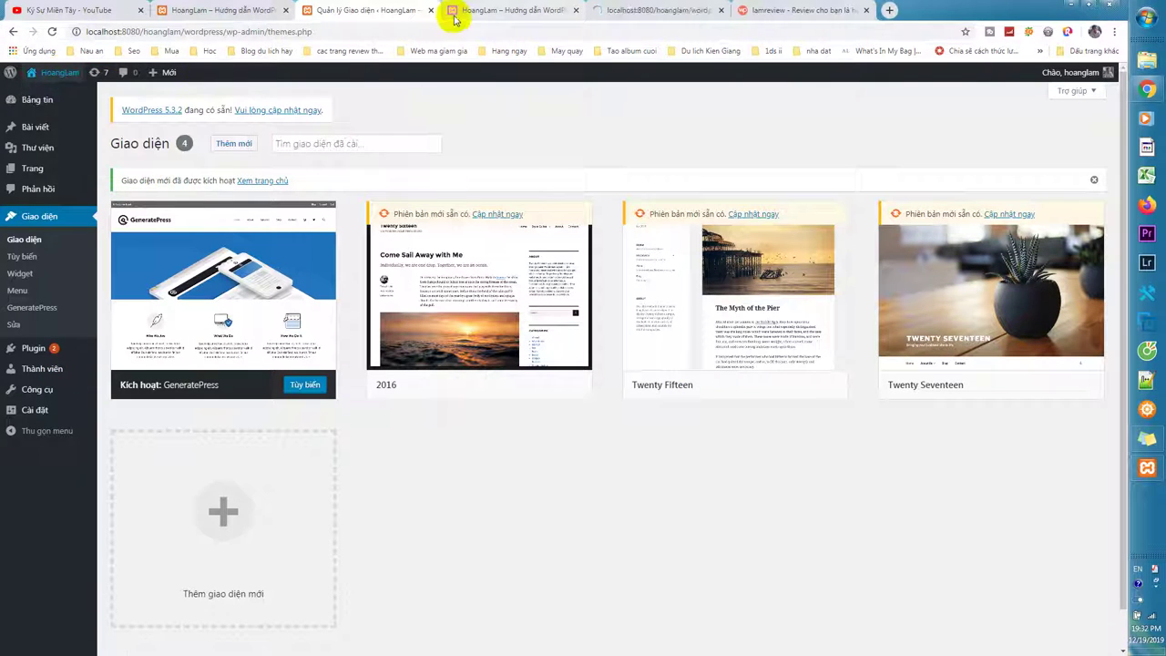
Show the new front-page tab, close the duplicate, and scroll the GeneratePress layout through post, sidebar and footer.
left_click(531, 10)
left_click(576, 10)
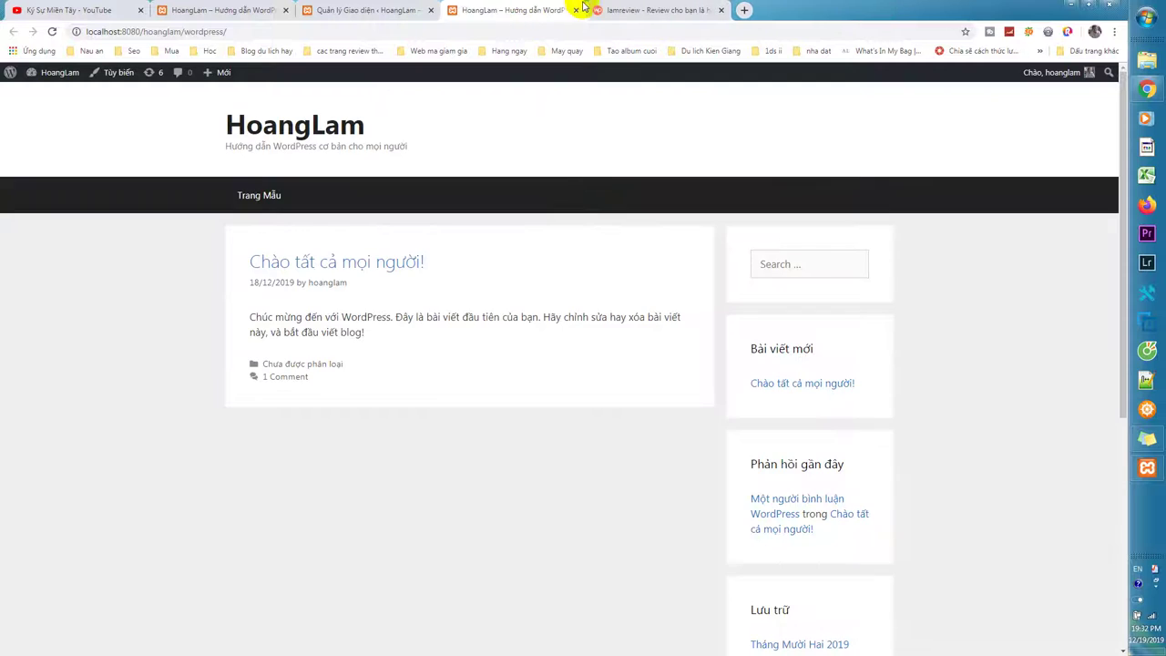
scroll(565, 183, "down", 10)
scroll(567, 185, "up", 10)
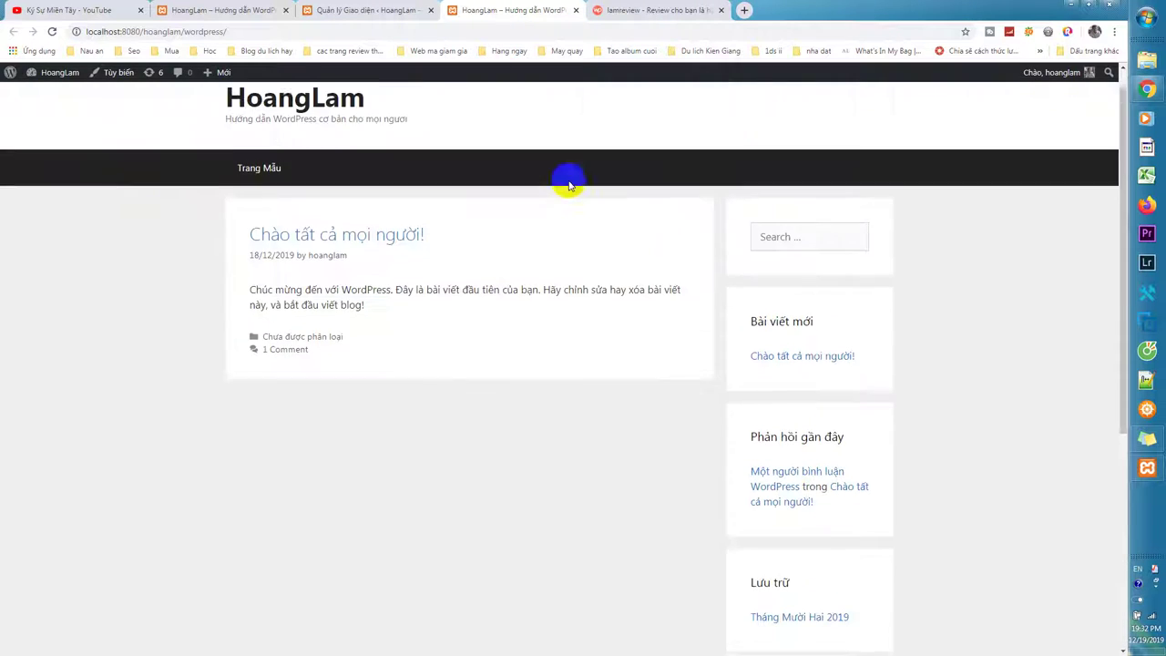
scroll(650, 331, "down", 10)
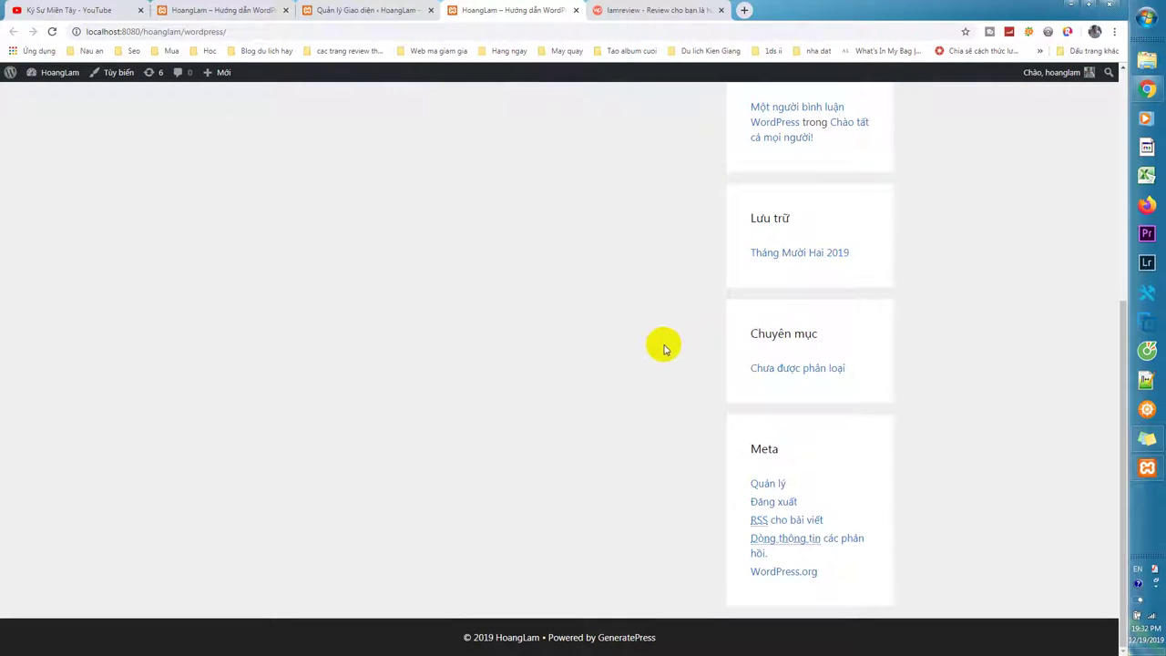
scroll(663, 349, "up", 10)
scroll(671, 353, "down", 2)
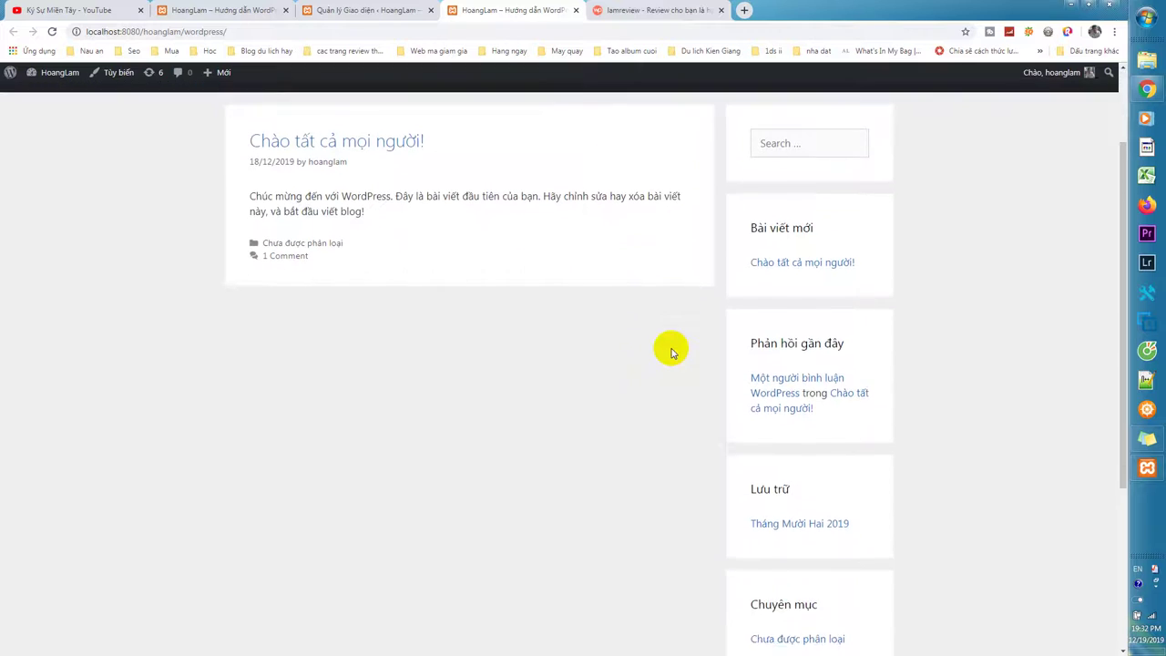
scroll(672, 353, "up", 2)
scroll(671, 352, "down", 10)
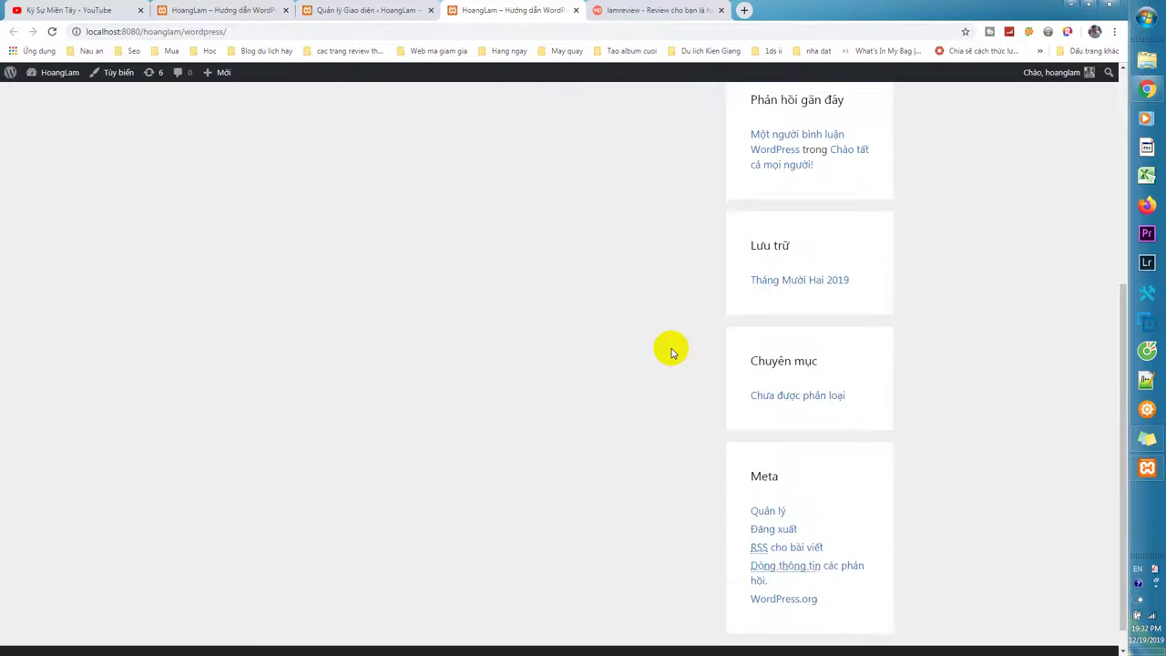
scroll(671, 353, "up", 10)
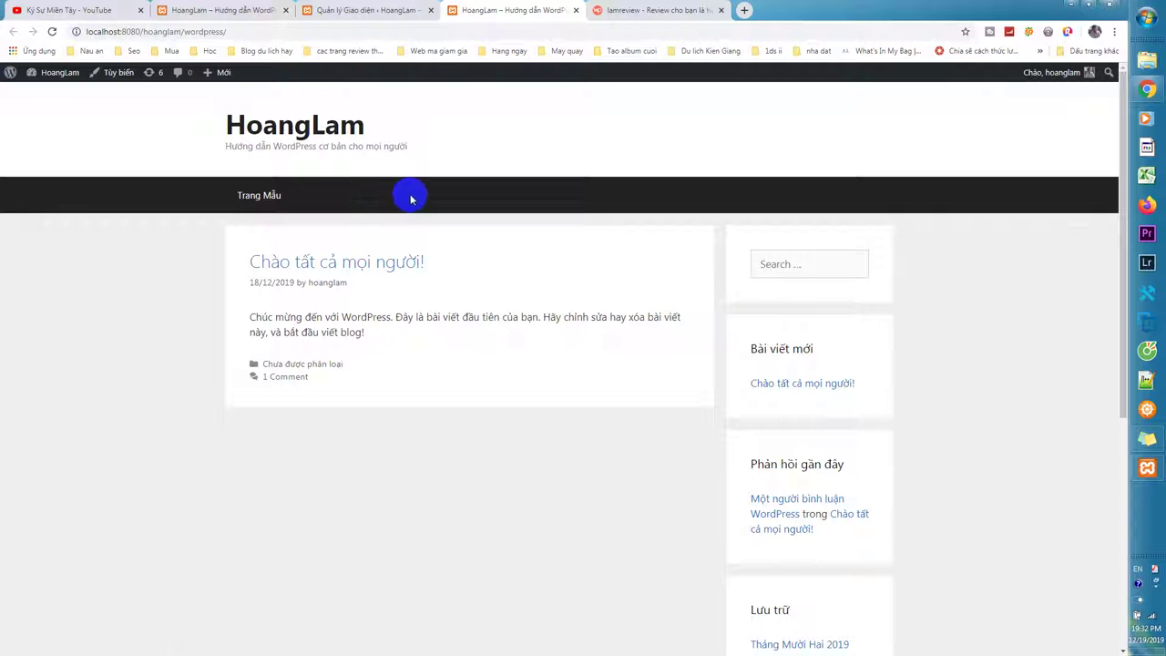
scroll(771, 240, "down", 4)
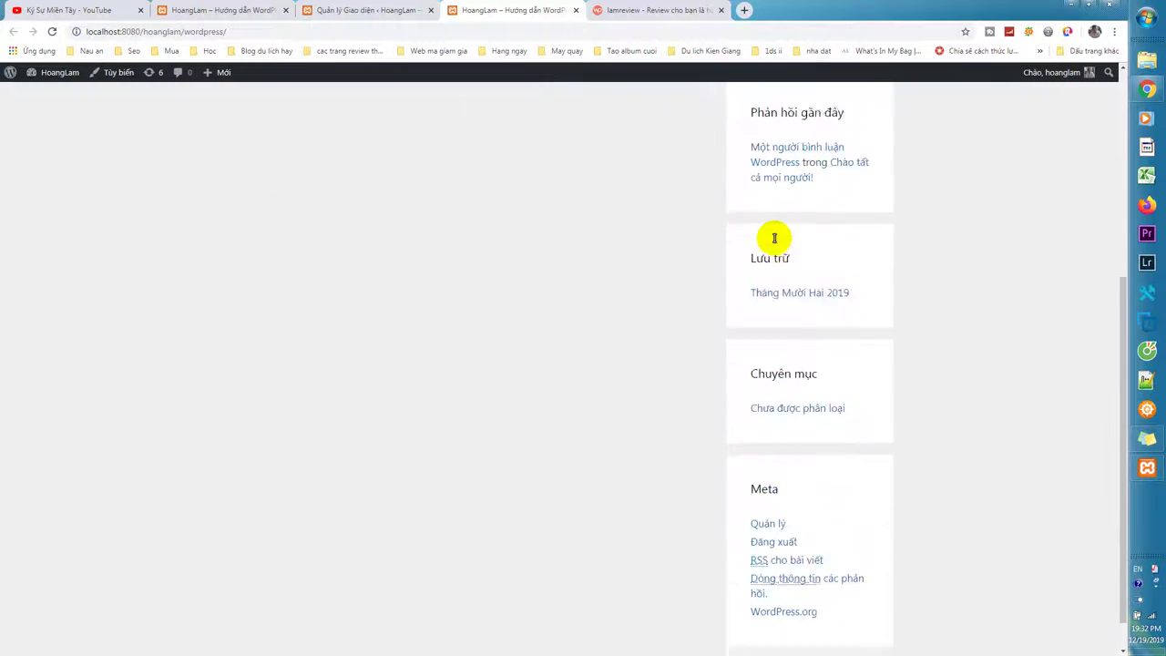
scroll(774, 239, "up", 3)
scroll(774, 239, "down", 3)
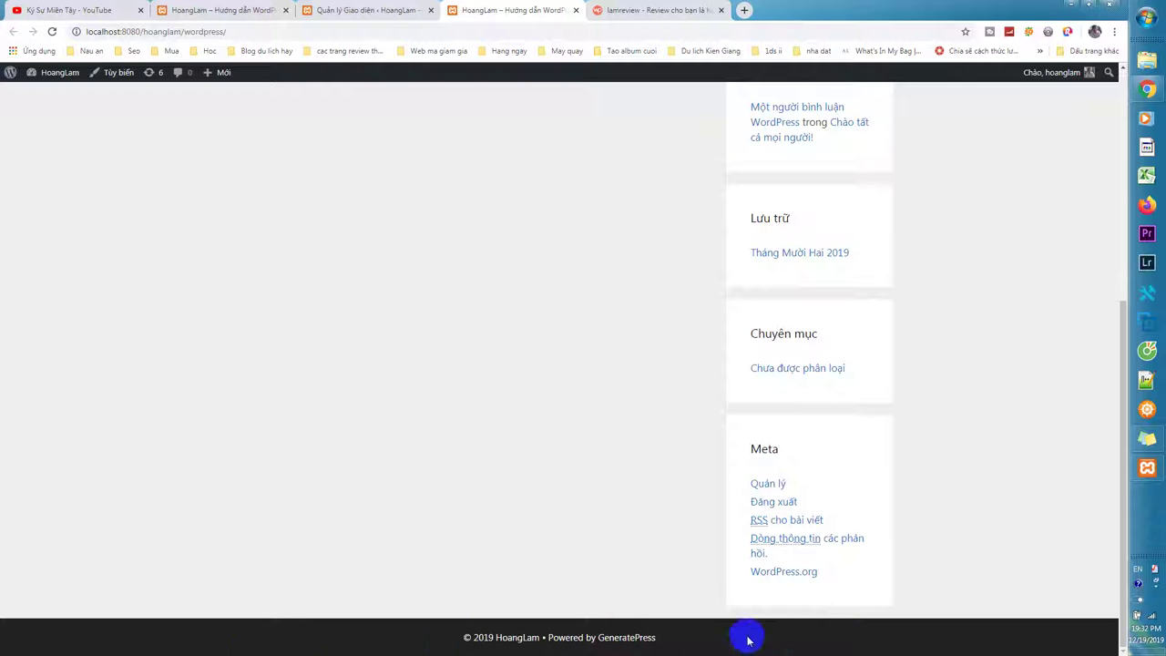
scroll(768, 629, "up", 4)
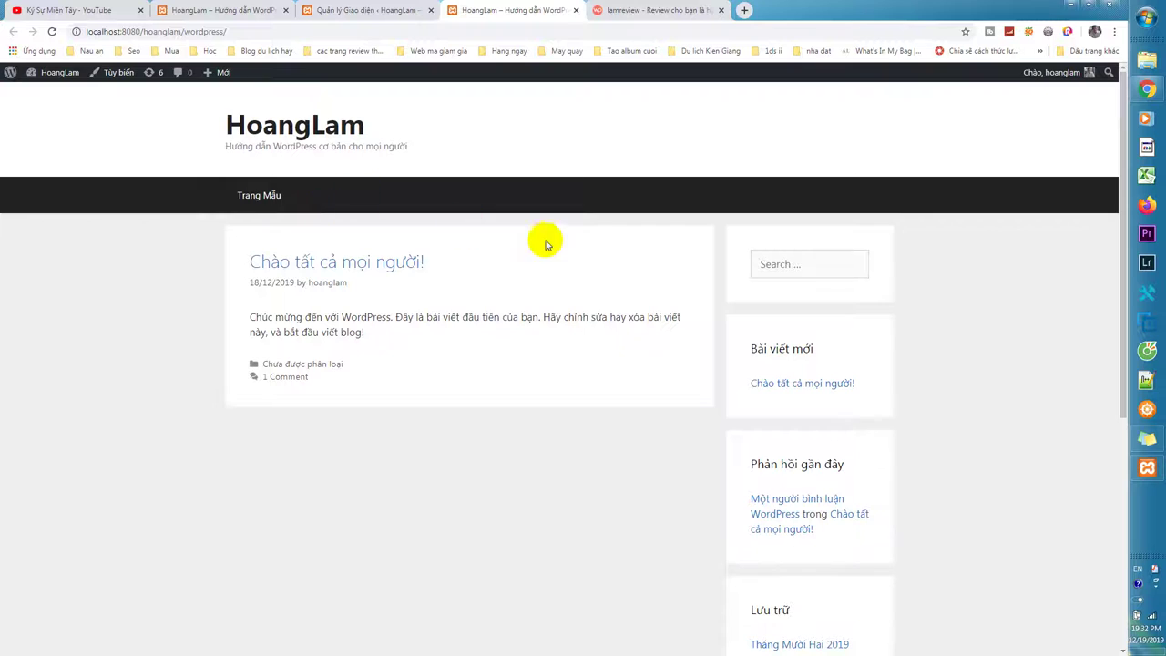
scroll(611, 362, "down", 2)
scroll(611, 362, "down", 3)
scroll(612, 360, "up", 5)
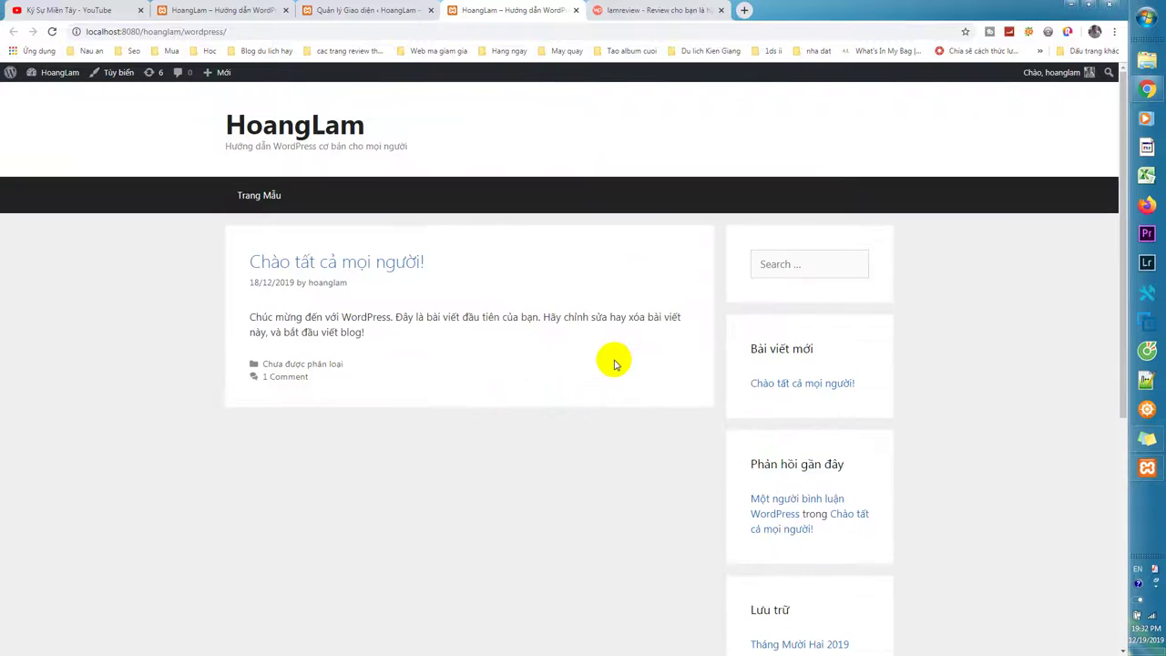